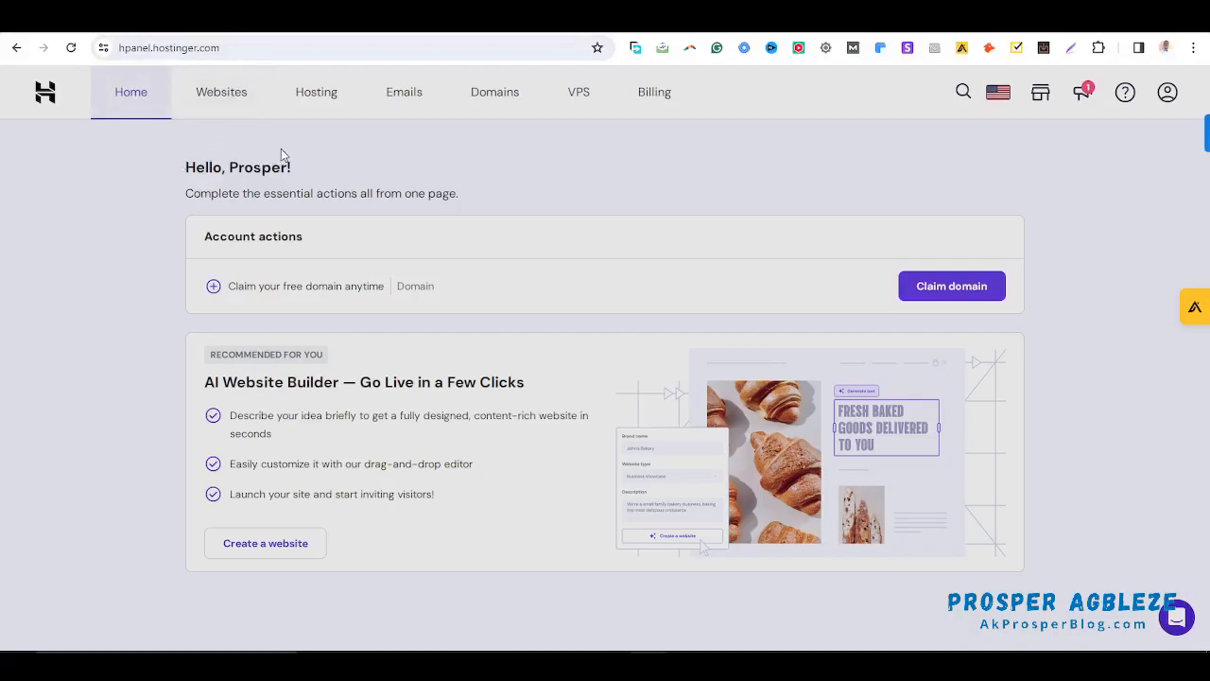
Open the Emails overview, look at the free plan's domain choices, and cancel the setup
left_click(410, 98)
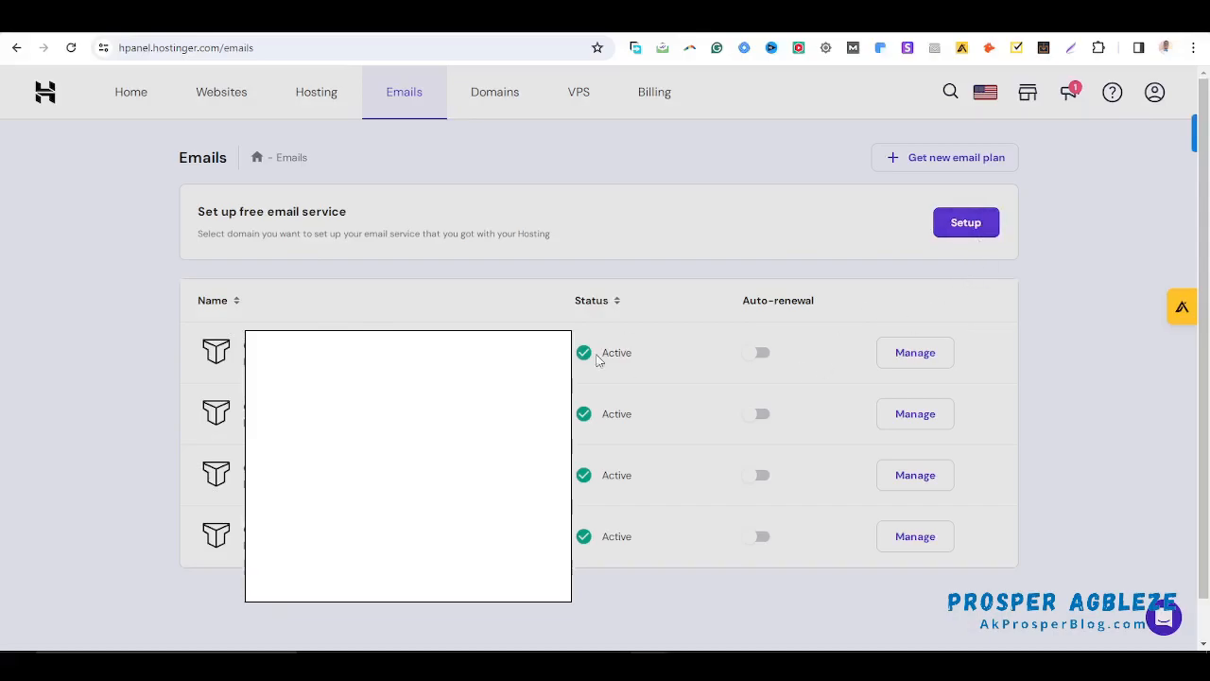
left_click(961, 227)
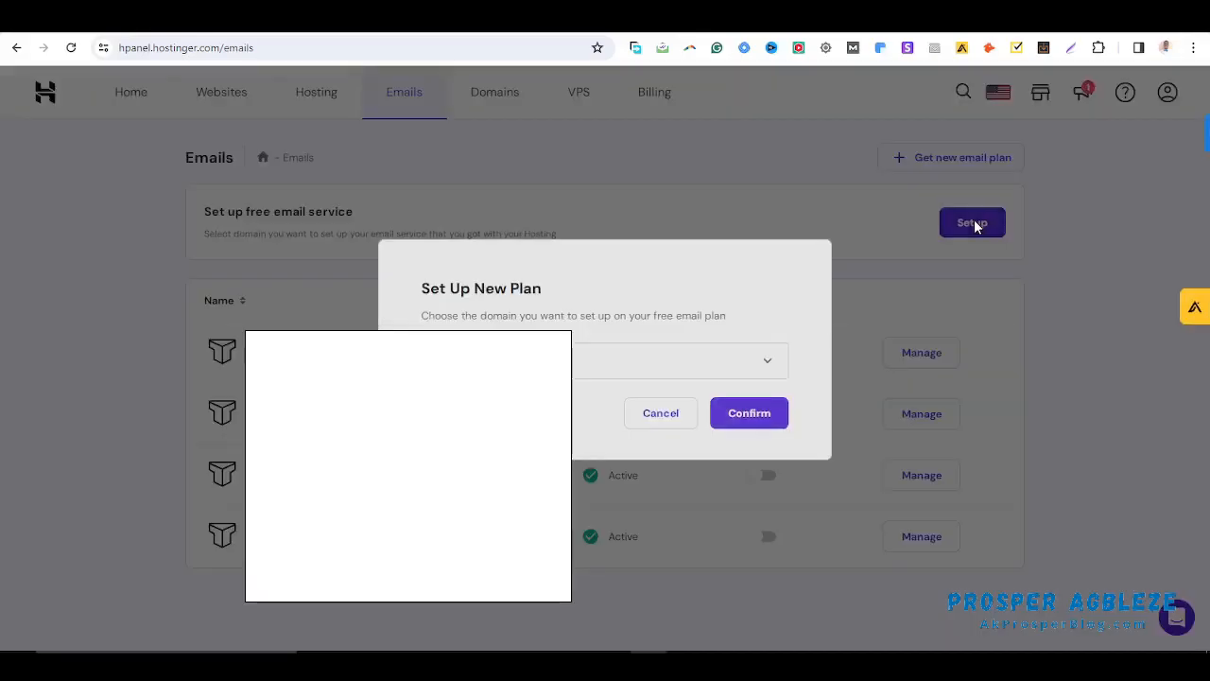
left_click(585, 371)
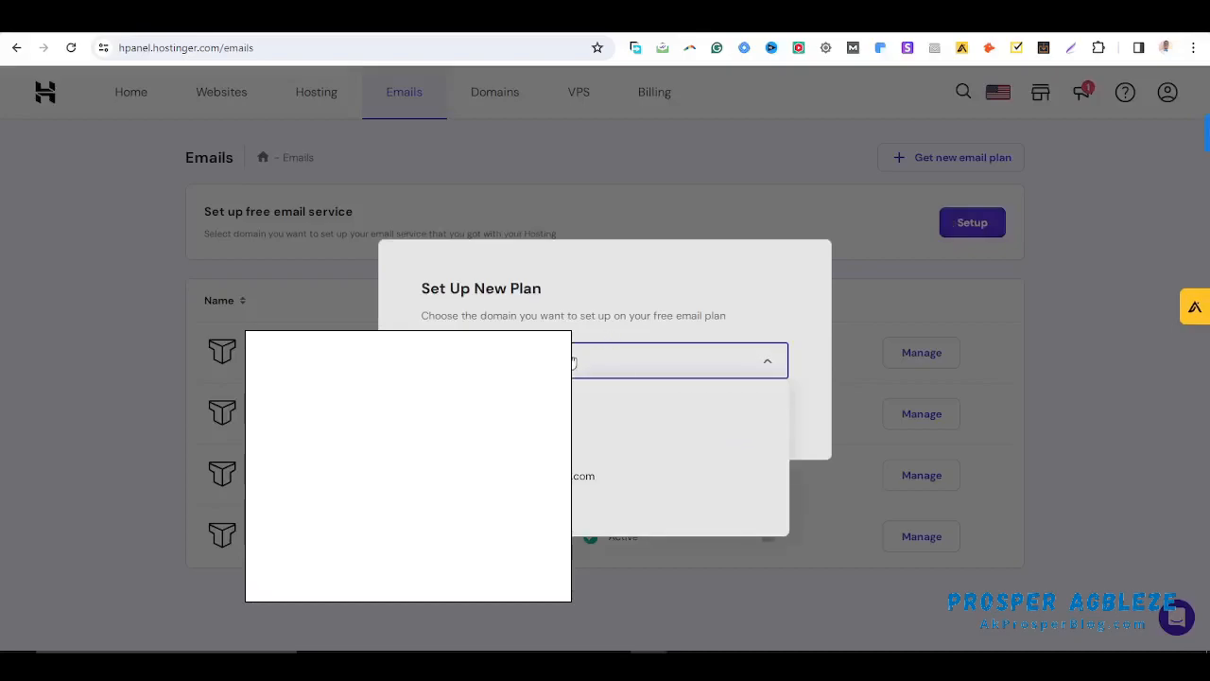
left_click(574, 361)
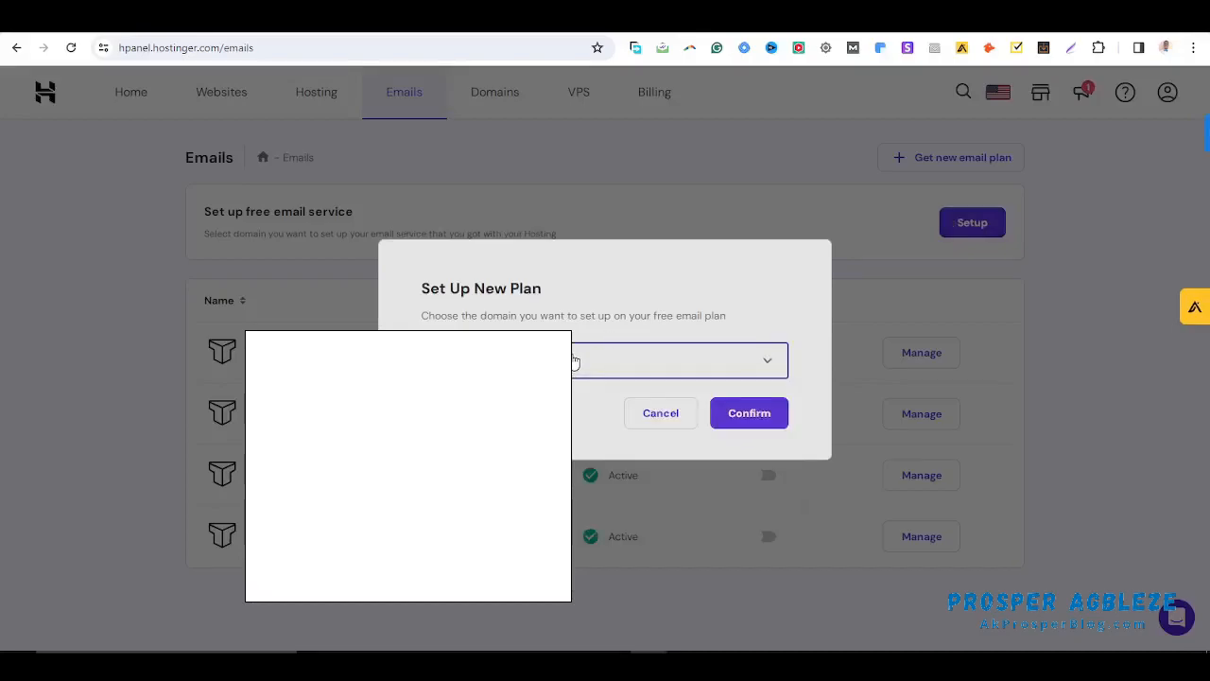
left_click(673, 423)
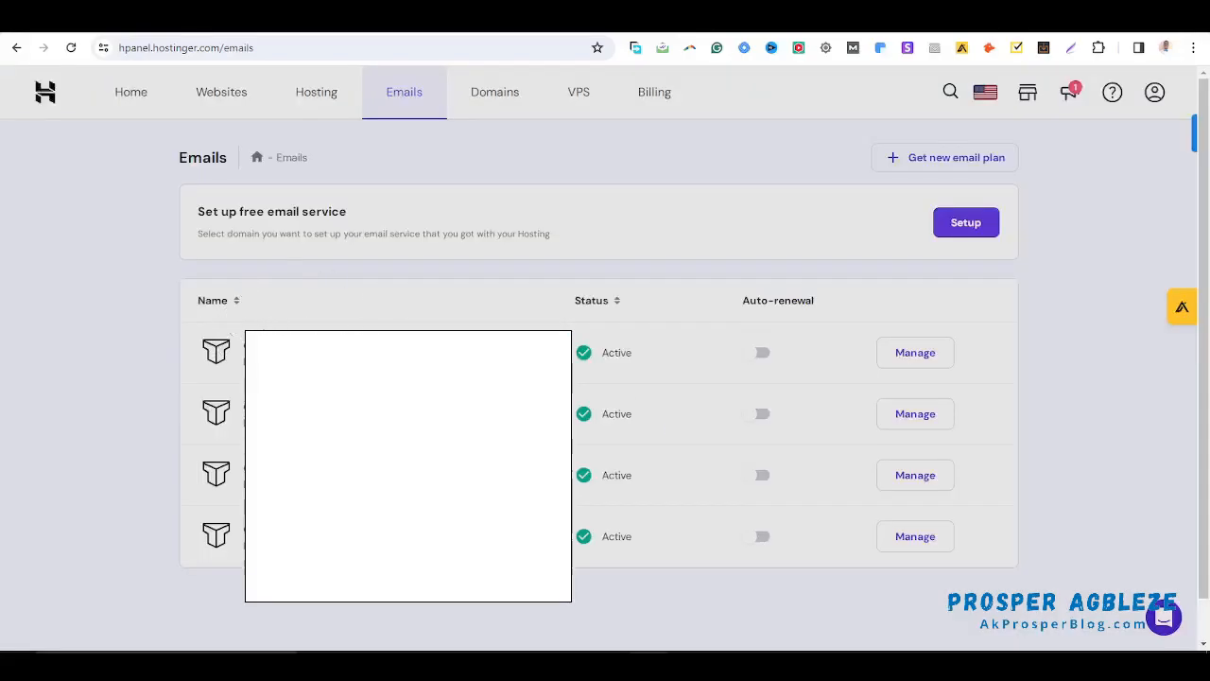
left_click_drag(263, 341, 397, 340)
left_click(1021, 286)
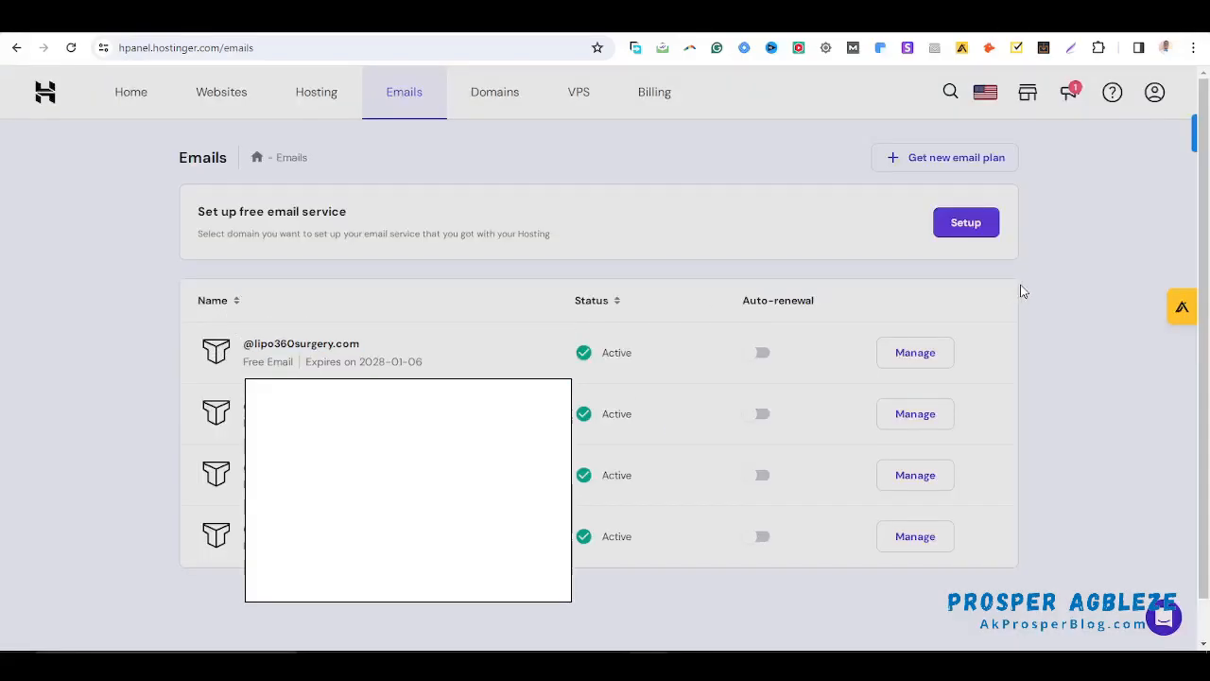
Open Email Accounts for lipo360surgery.com and start a new email account
left_click(914, 351)
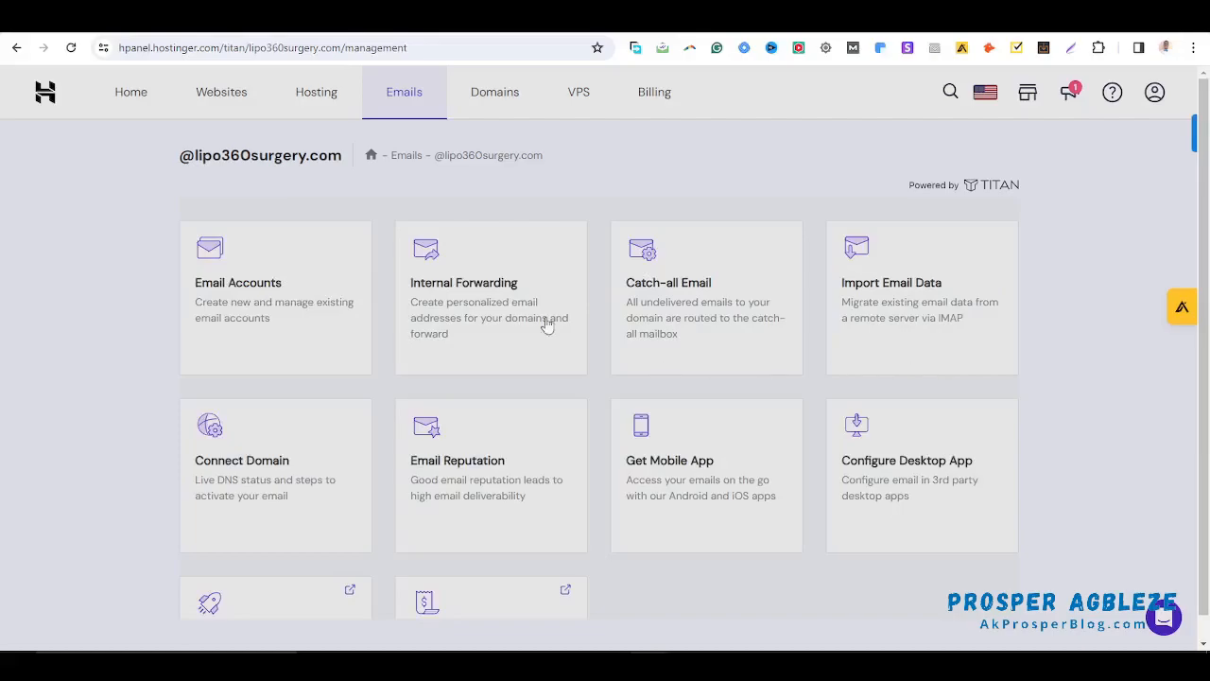
left_click(263, 289)
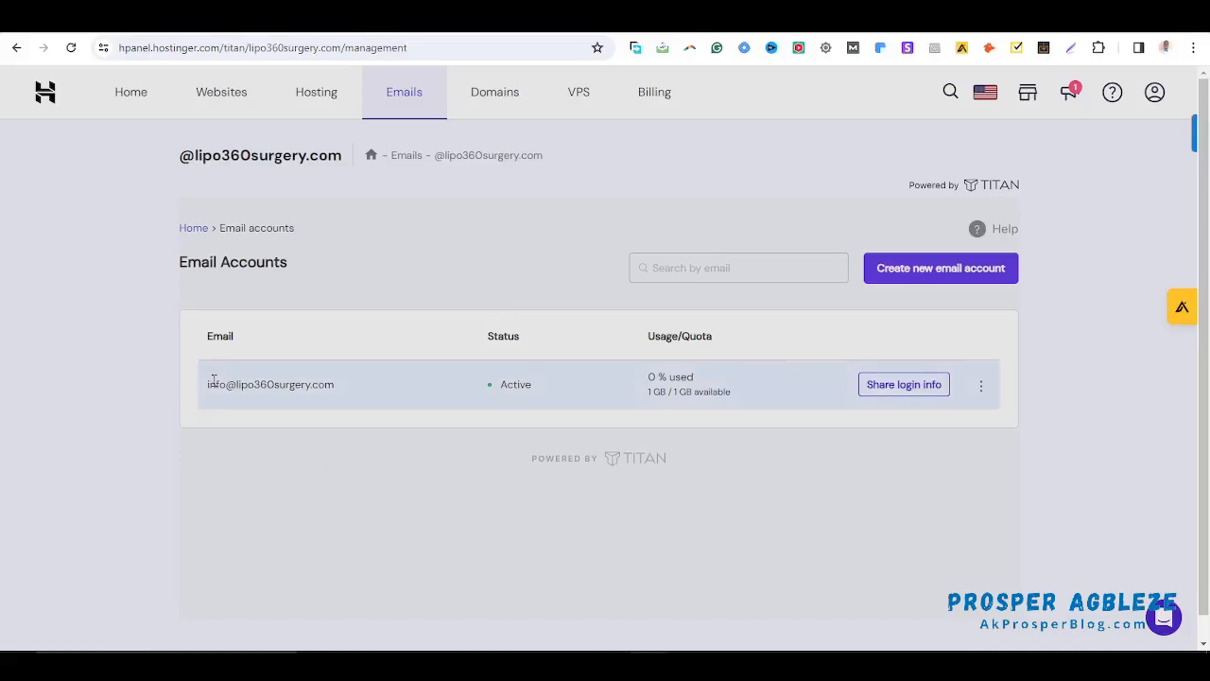
left_click_drag(199, 391, 370, 395)
left_click(377, 445)
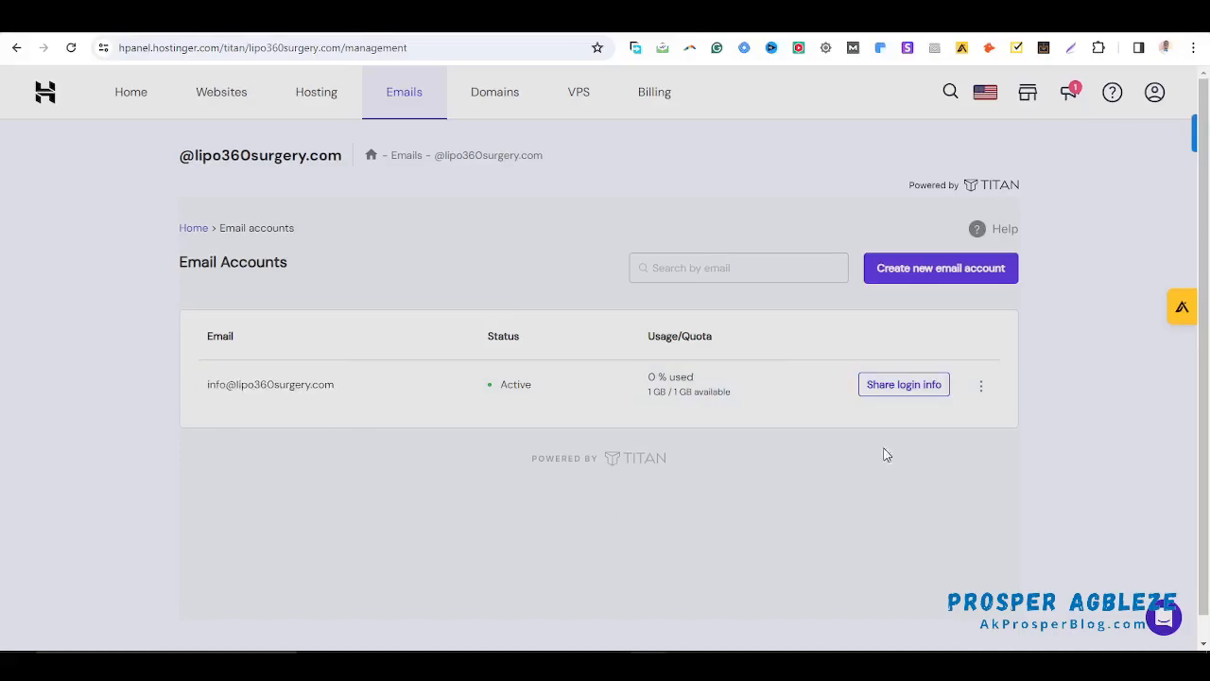
left_click(938, 268)
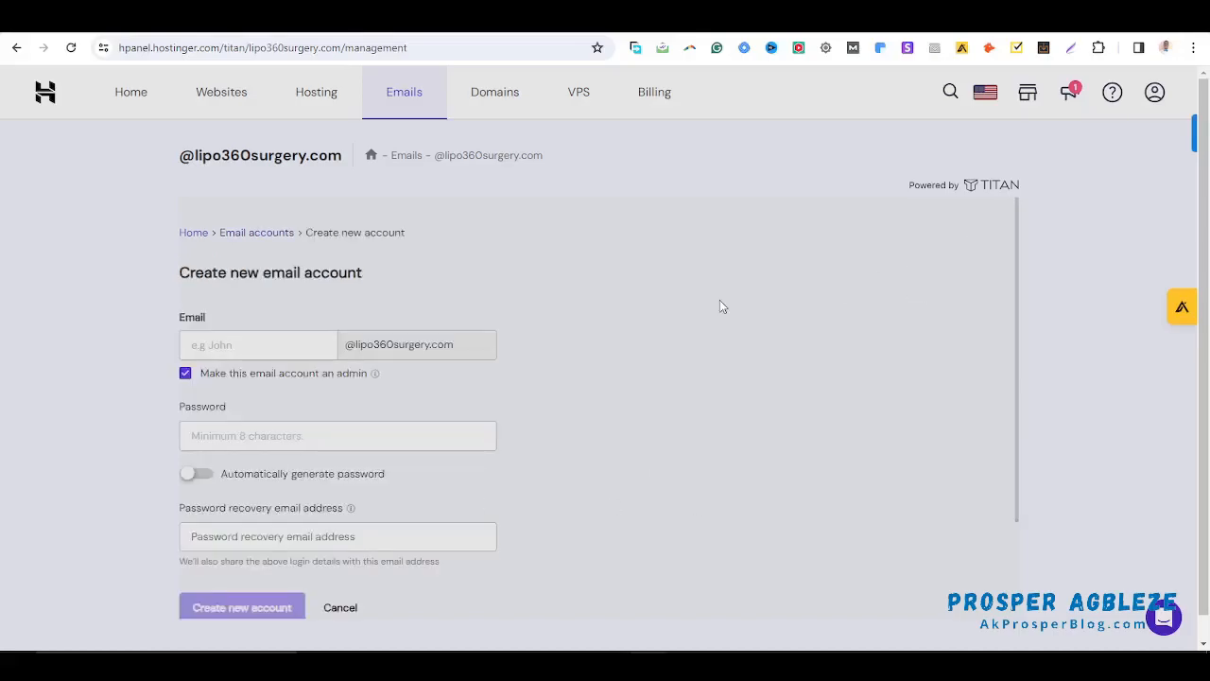
left_click(269, 350)
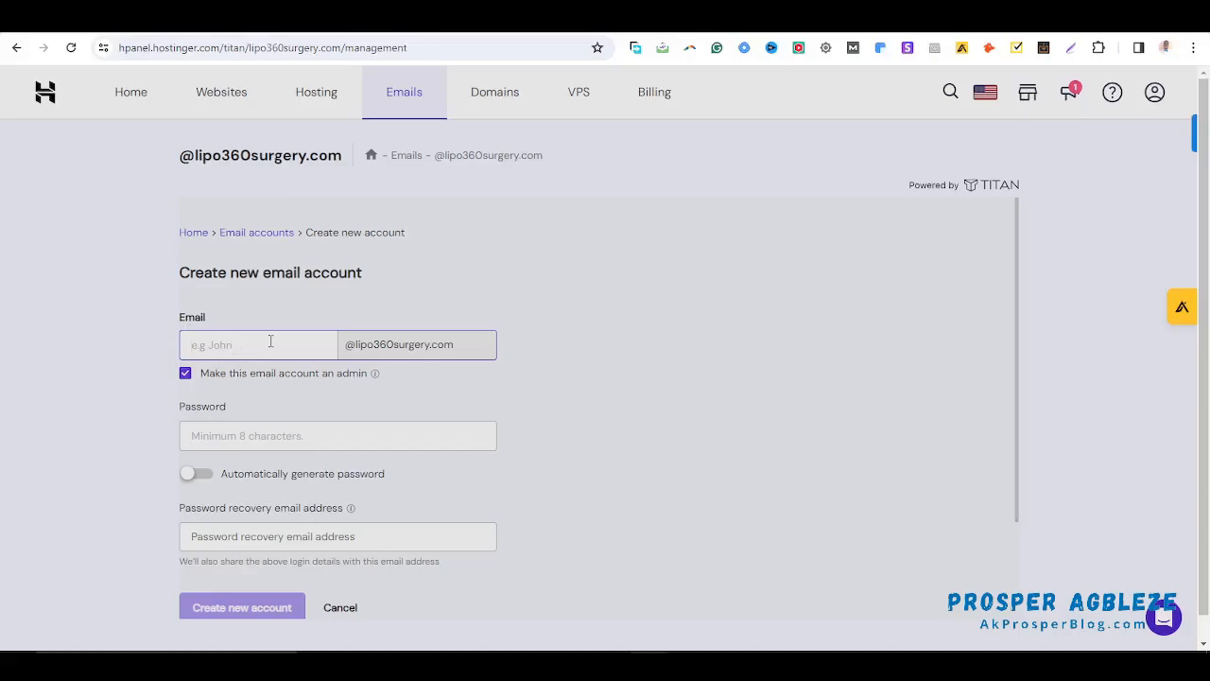
double_click(224, 345)
type("prosper")
double_click(277, 354)
type("pceo")
double_click(278, 352)
Set the account password, start the recovery email, and confirm the ceo mailbox was created
left_click(290, 431)
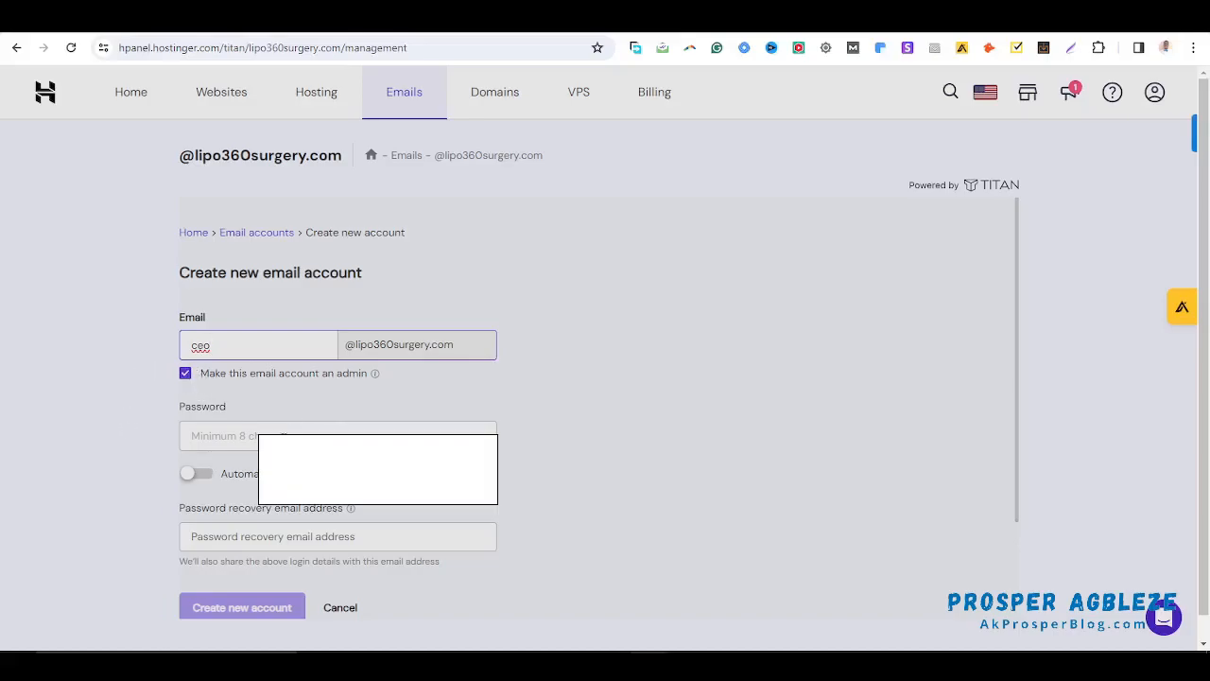
left_click(250, 437)
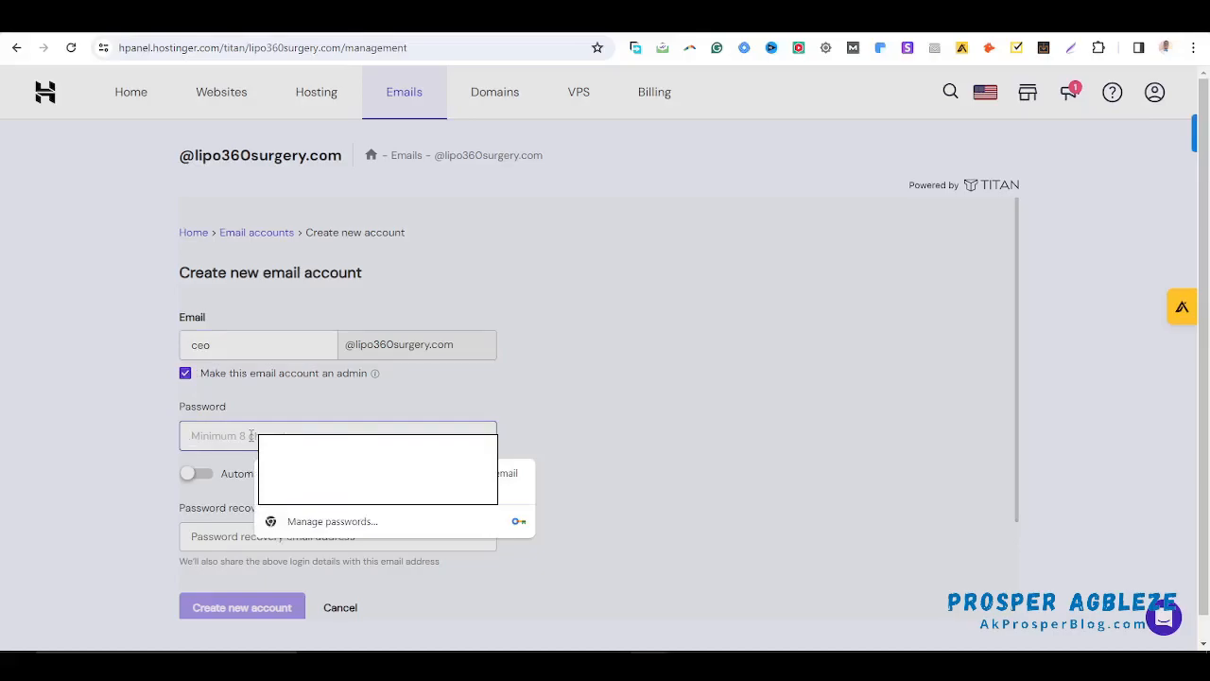
type("•")
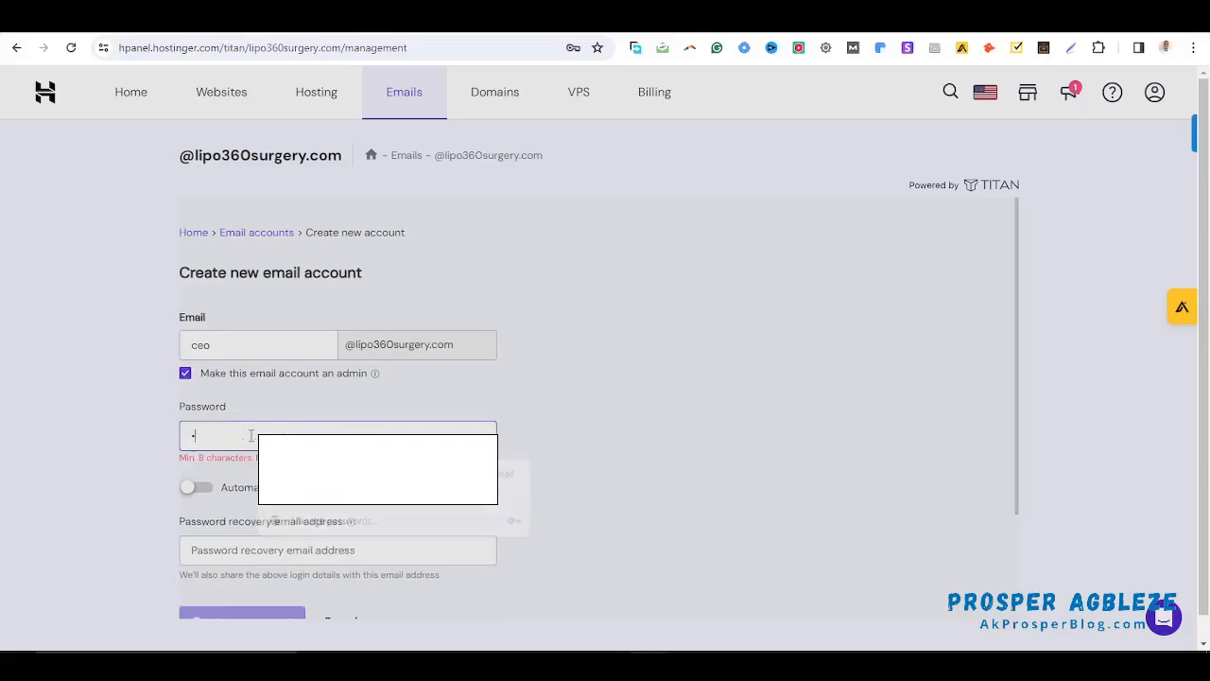
type("••••••••")
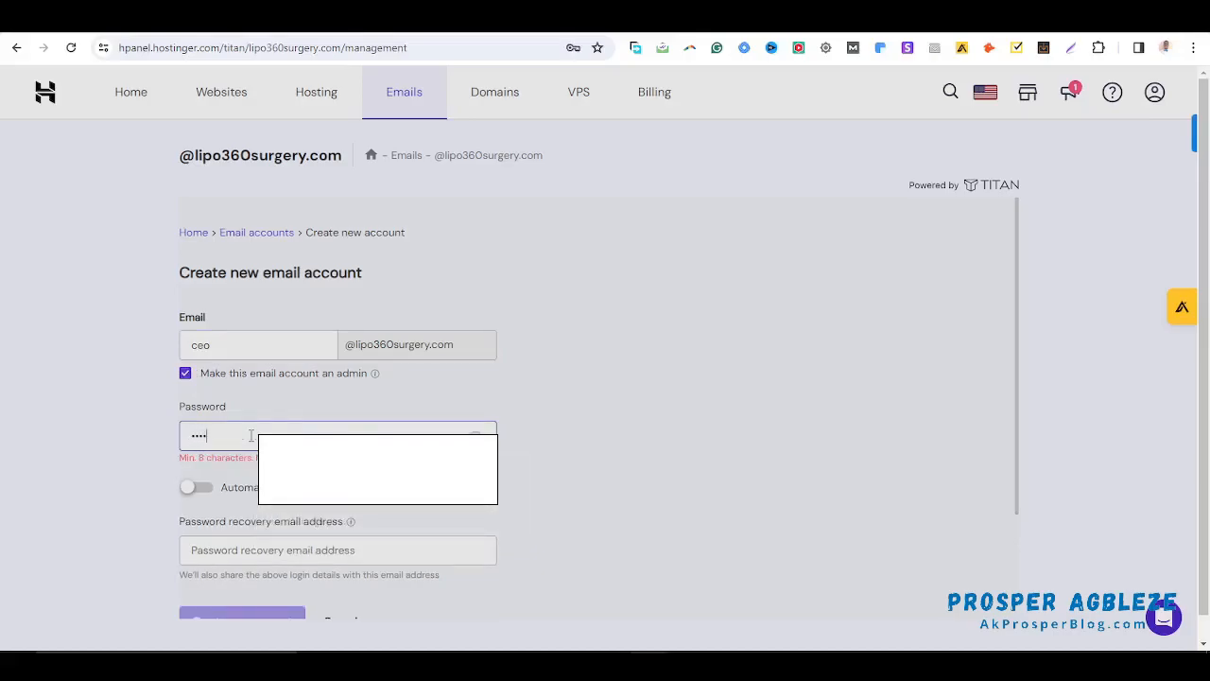
type("•")
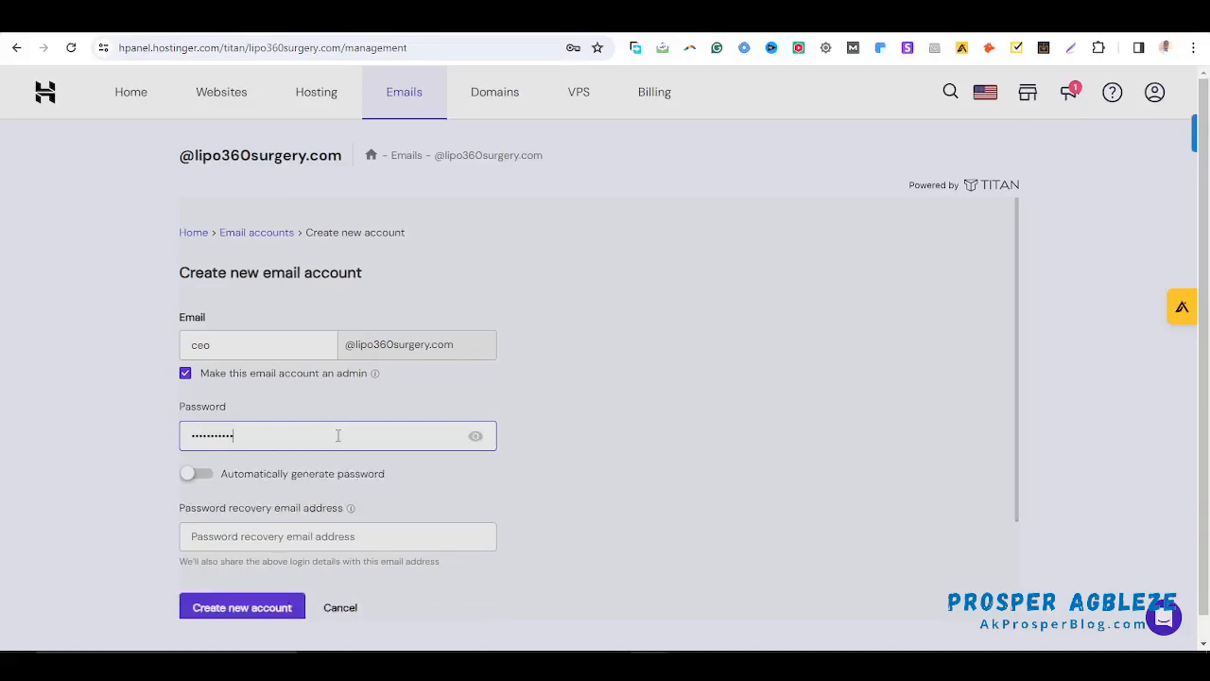
left_click(207, 511)
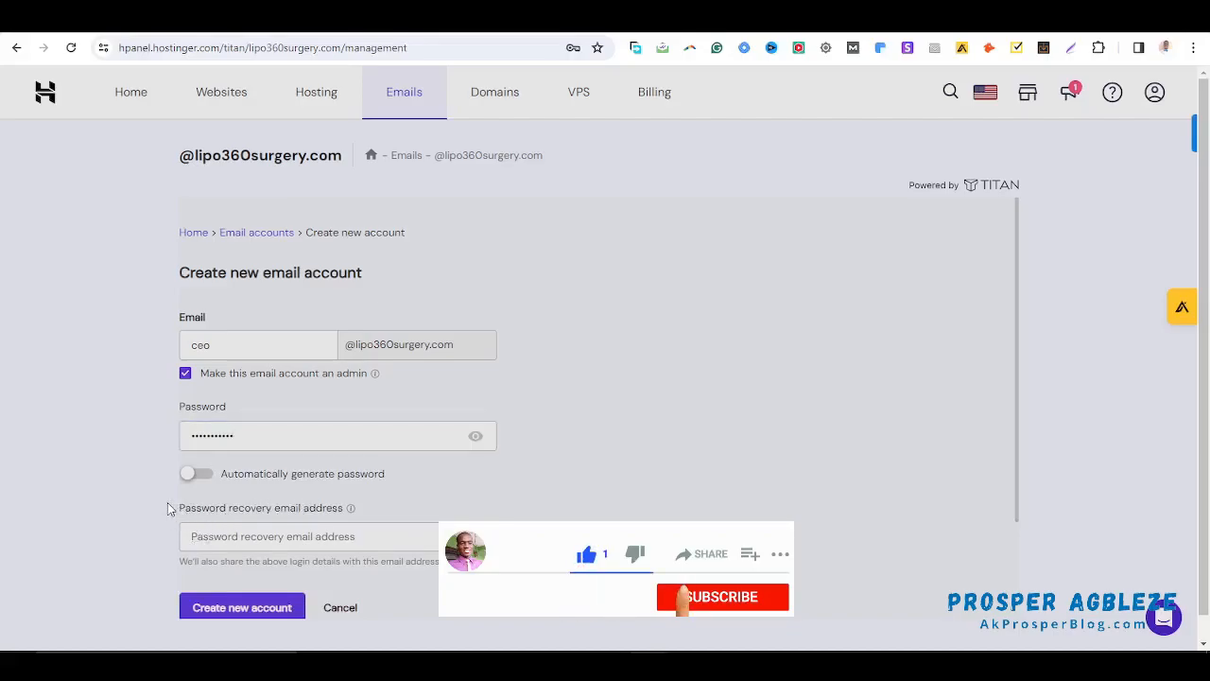
left_click(329, 536)
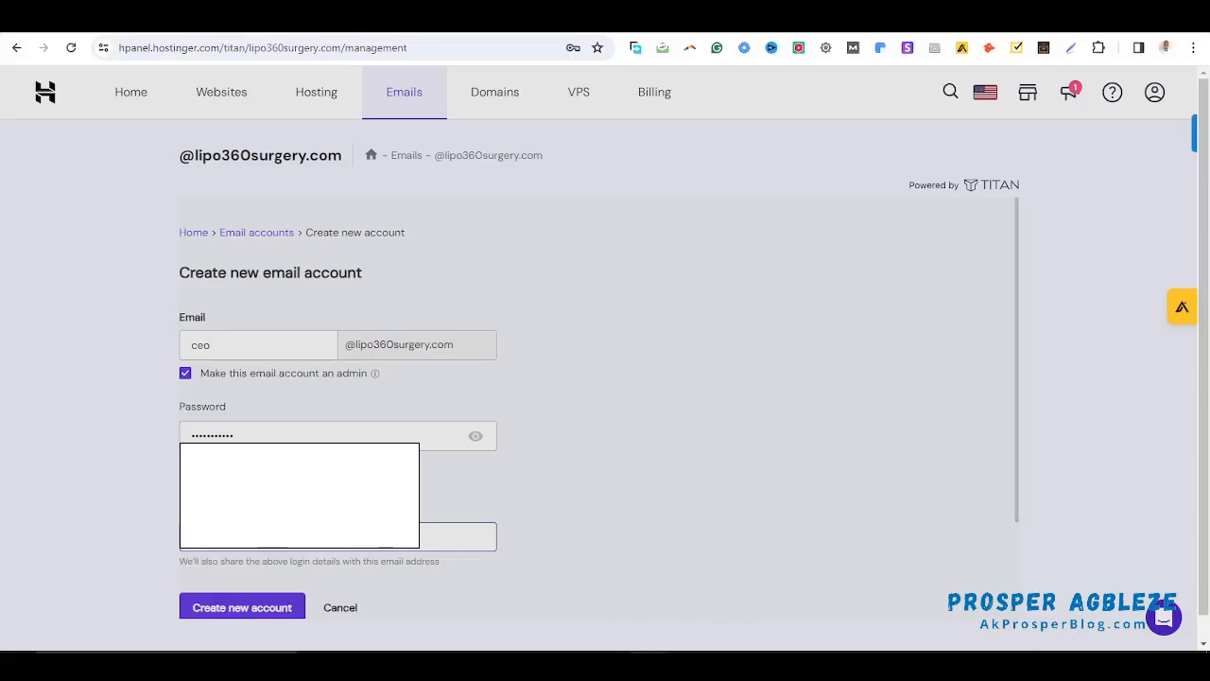
scroll(595, 378, "down", 1)
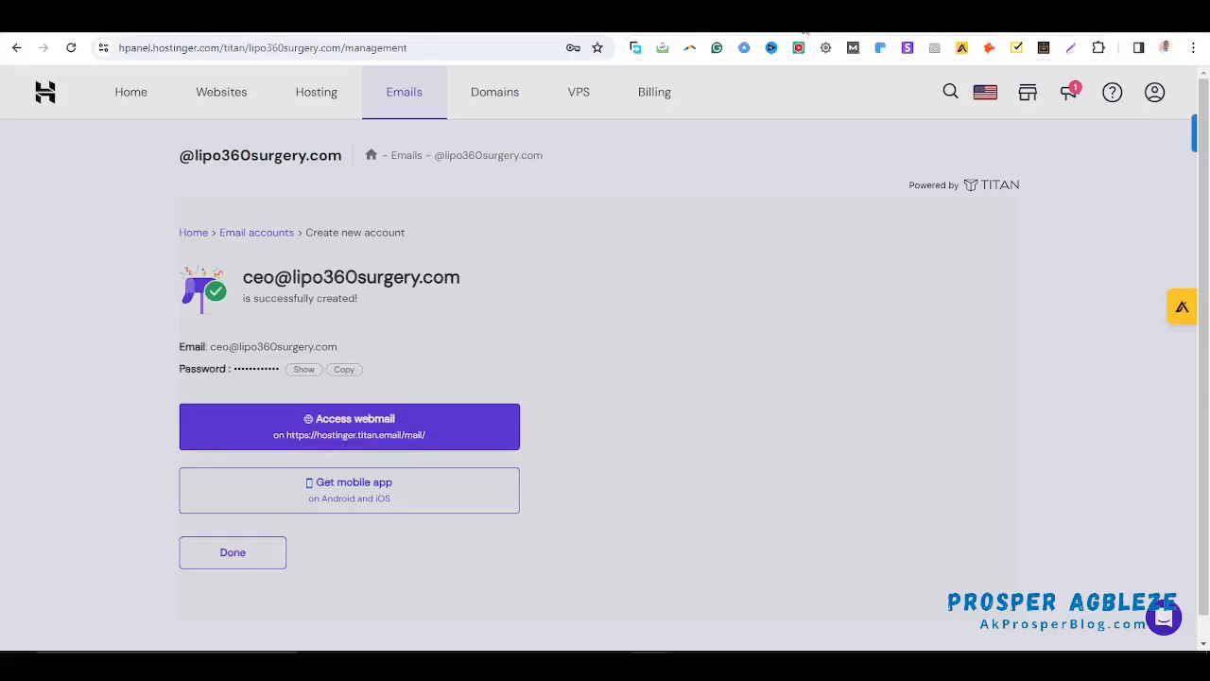
left_click_drag(244, 270, 480, 291)
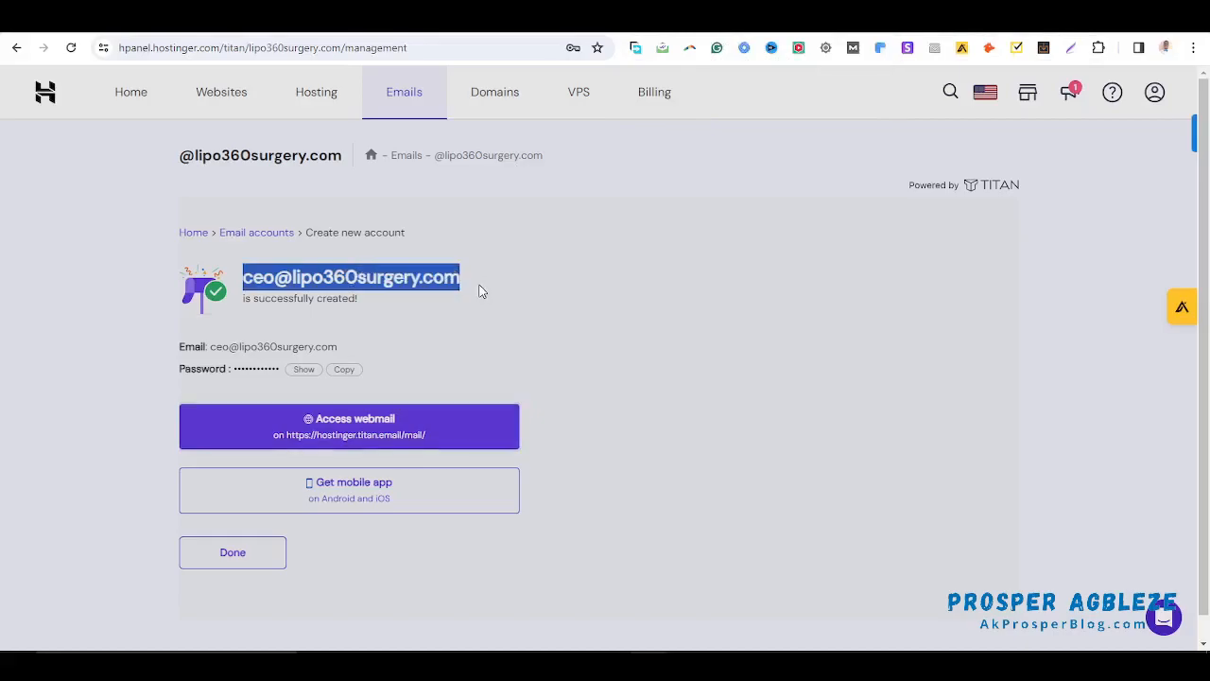
Log in to the ceo mailbox on the Titan webmail tab and skip the recovery email
left_click(738, 19)
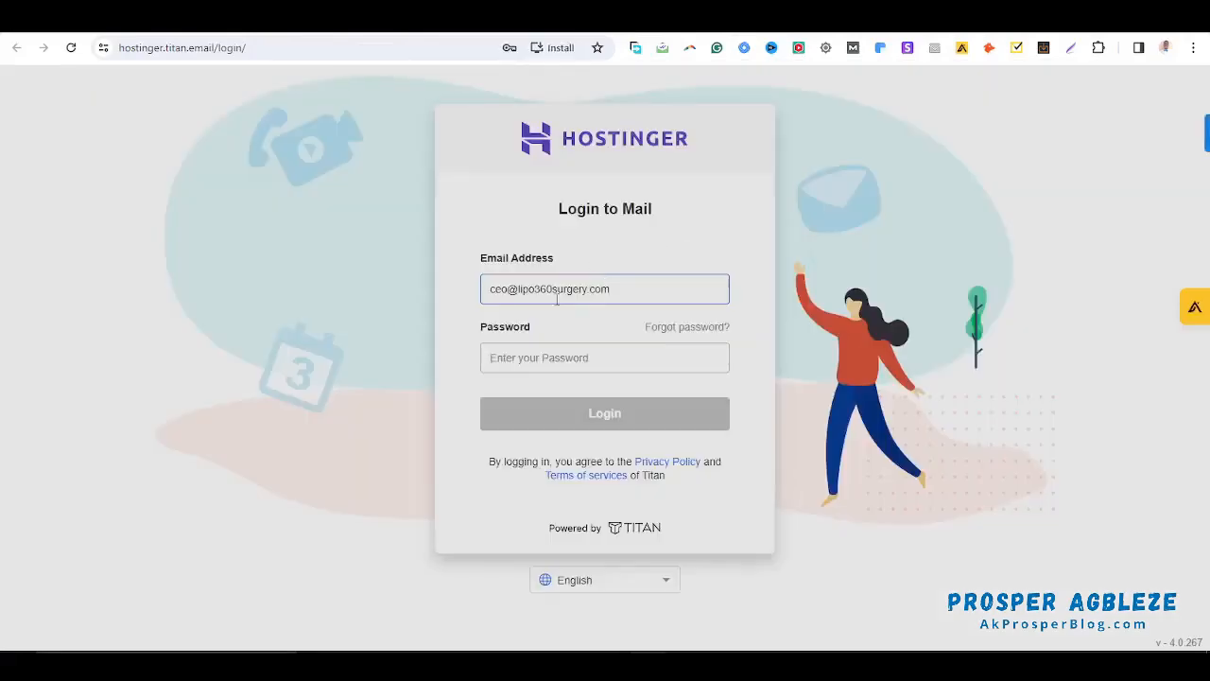
left_click(612, 358)
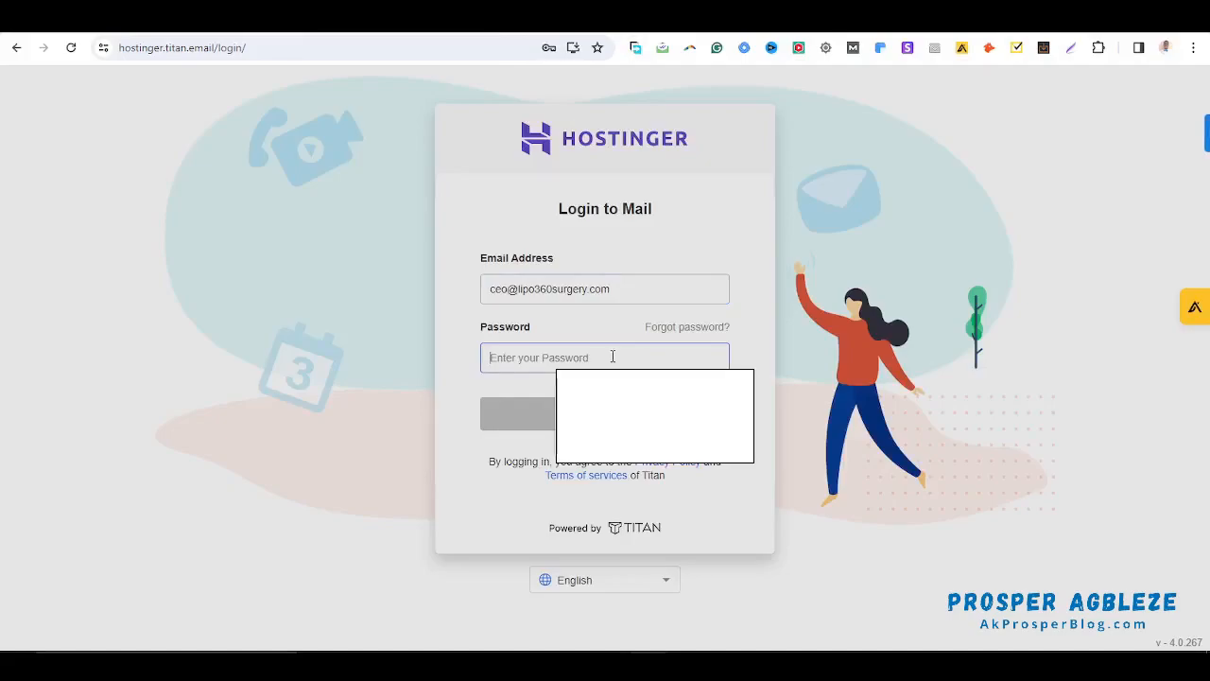
type("•••••••••")
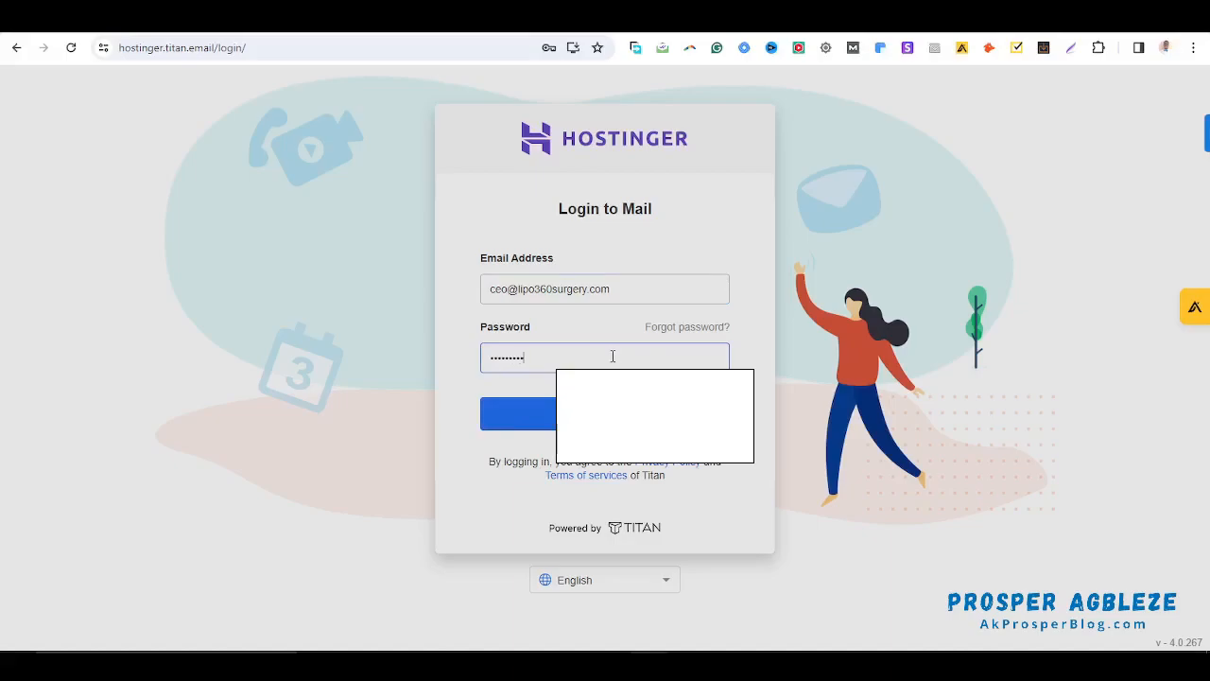
type("••")
key("Return")
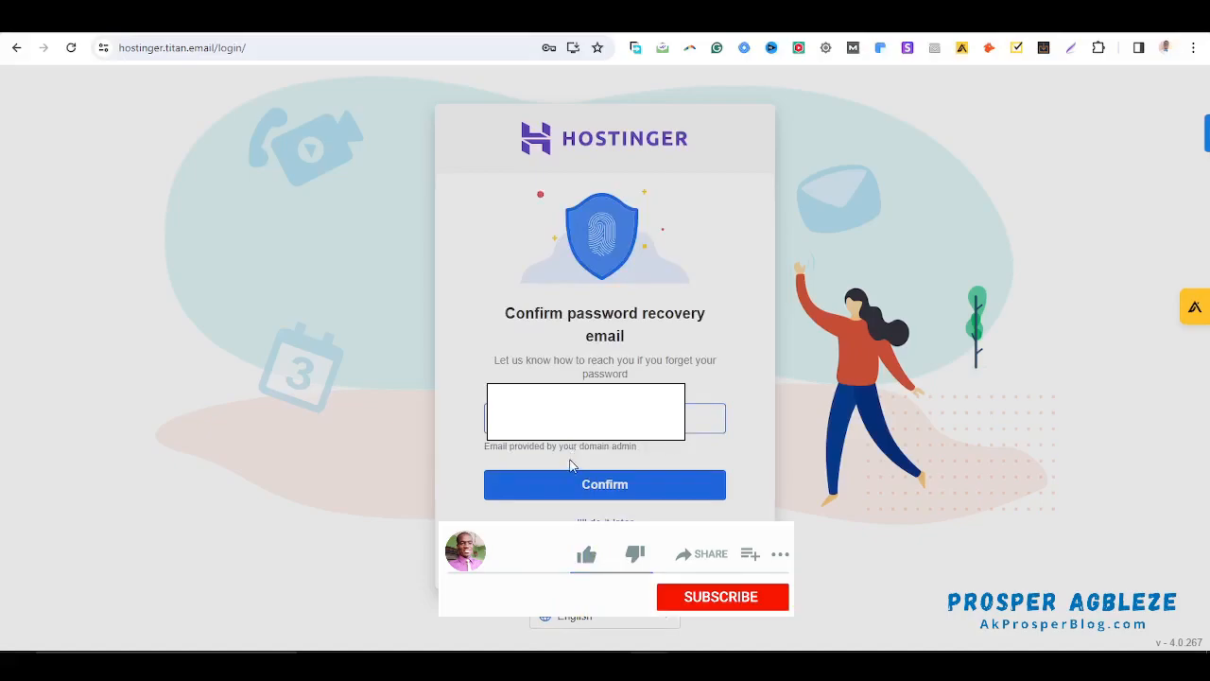
left_click(602, 490)
left_click(602, 491)
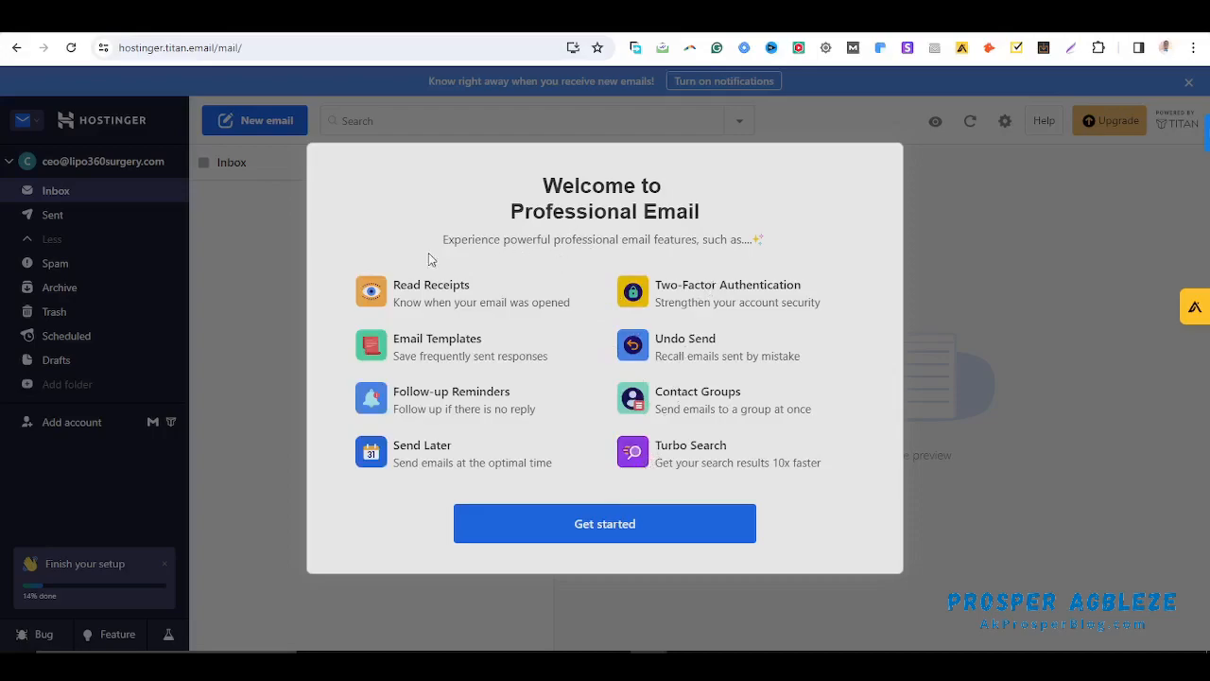
Dismiss the welcome overview and save the Downloads 'images' file as a slightly zoomed profile picture
left_click(607, 511)
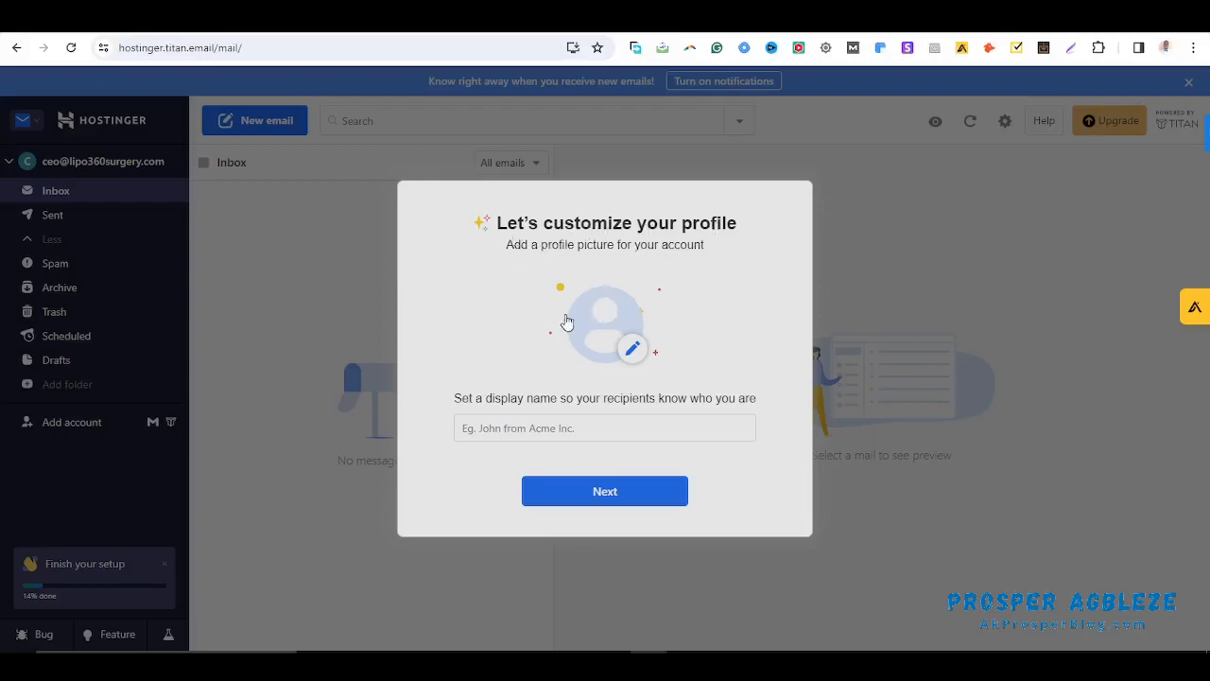
left_click(633, 350)
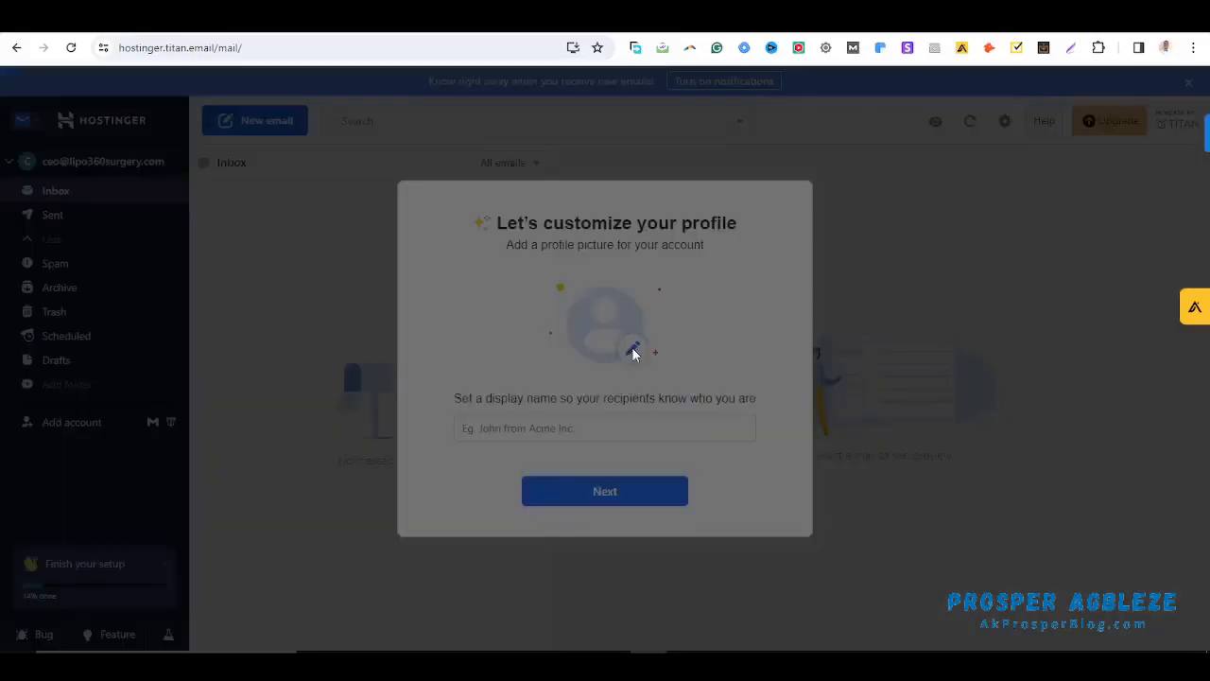
left_click(617, 435)
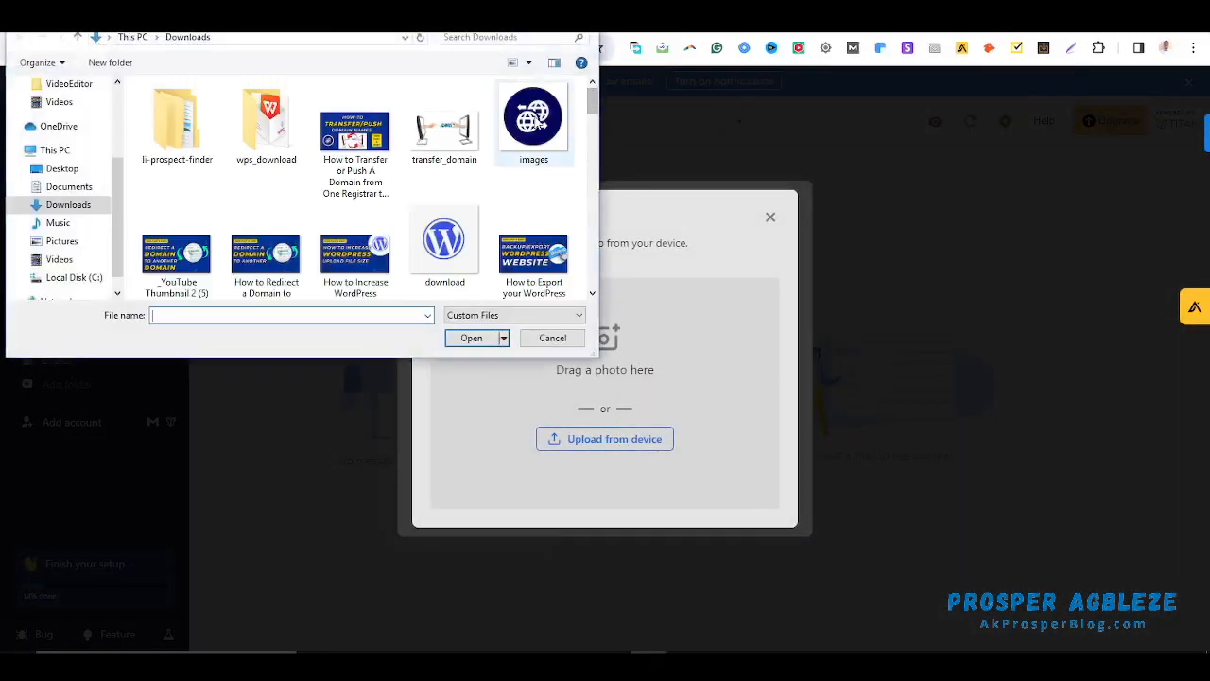
left_click(534, 118)
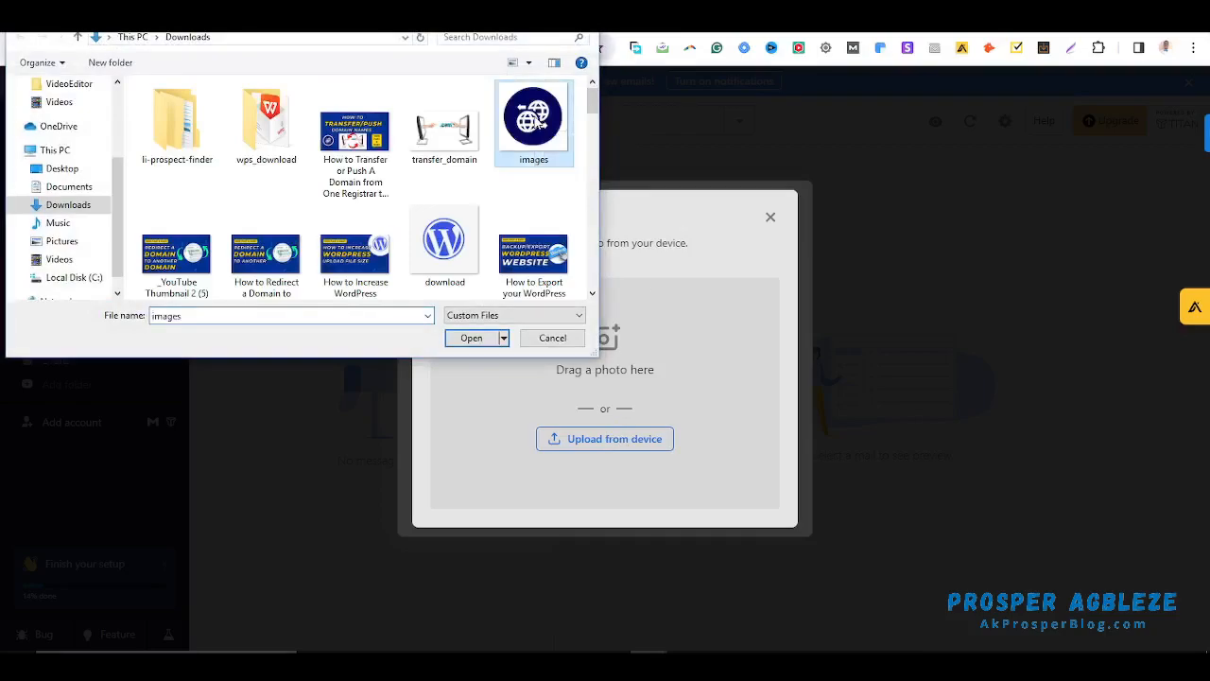
left_click(472, 337)
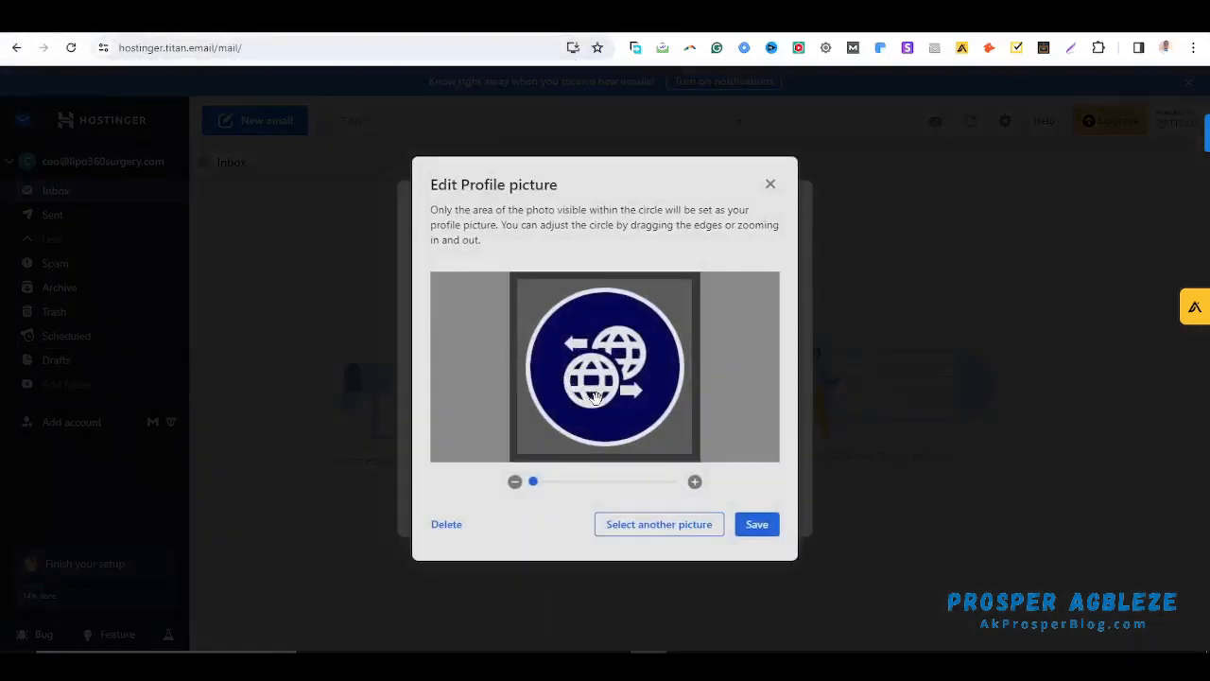
left_click_drag(535, 484, 498, 493)
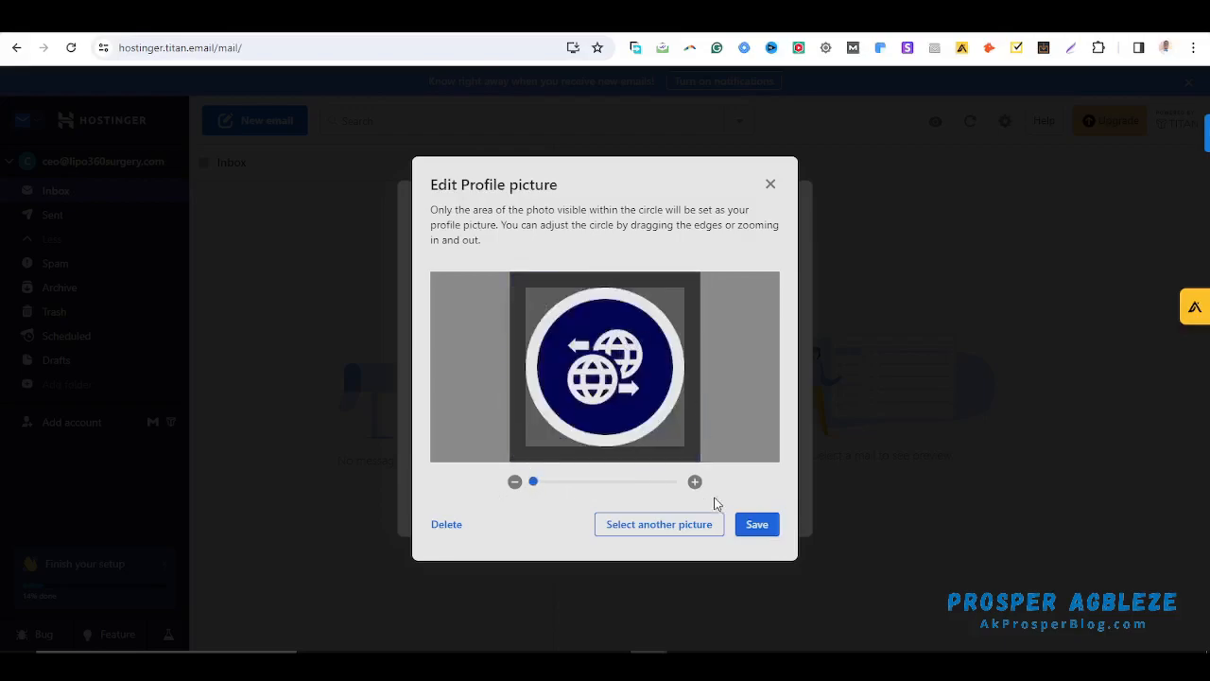
left_click(760, 531)
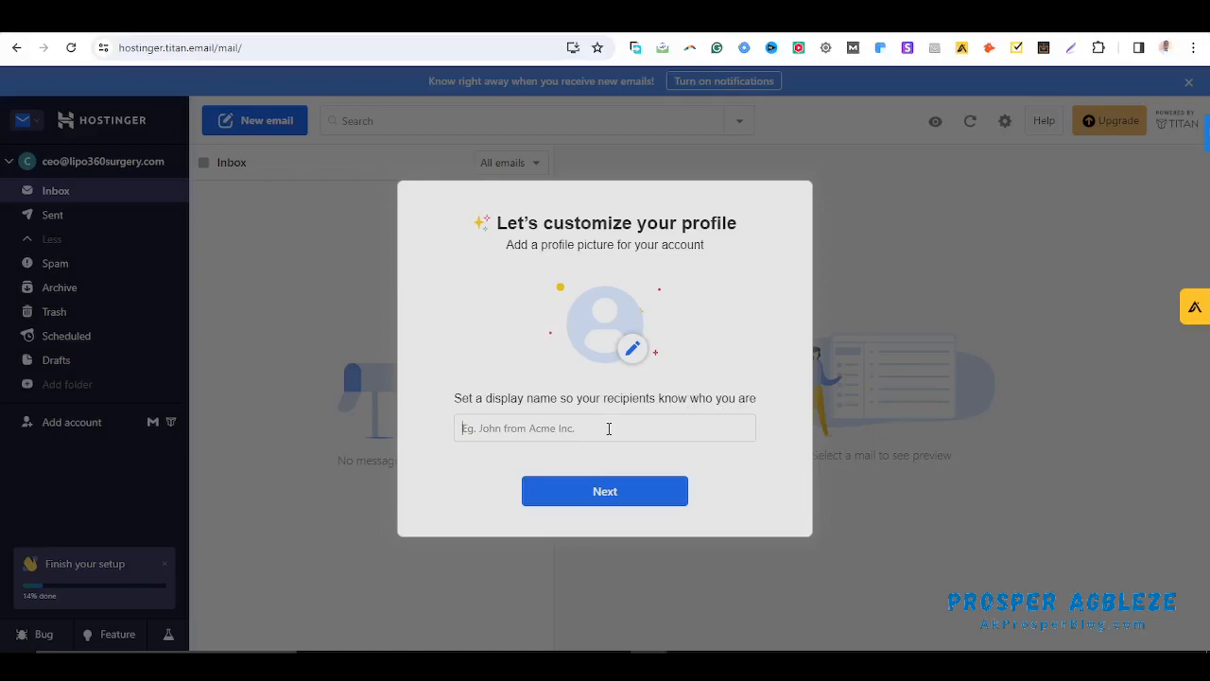
Set the display name 'Lipo 360 Surgery' and postpone the Gmail import
type("Lipo")
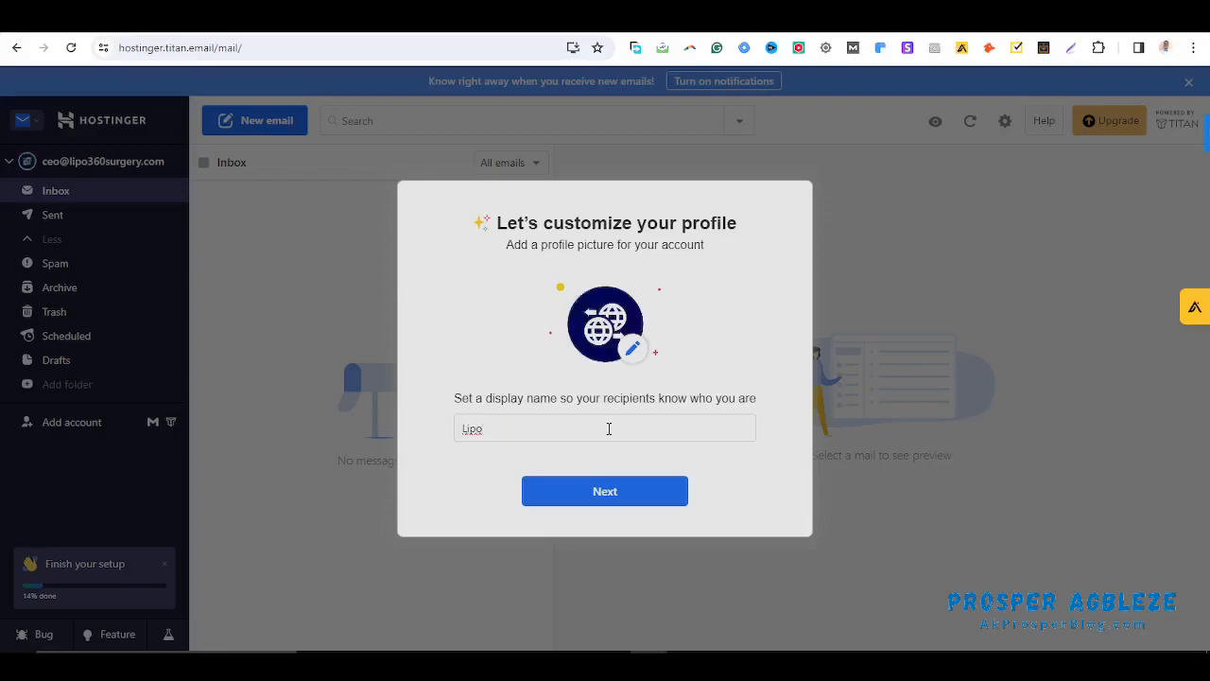
type(" 360 Surgery")
left_click(617, 491)
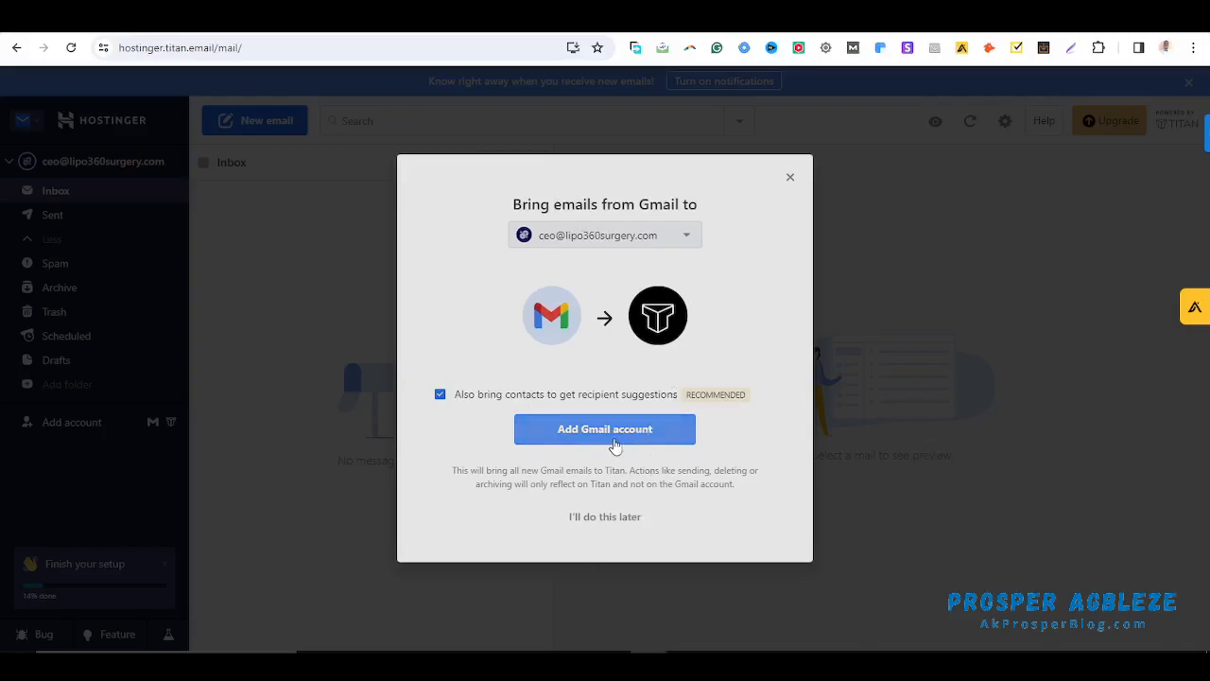
left_click(605, 519)
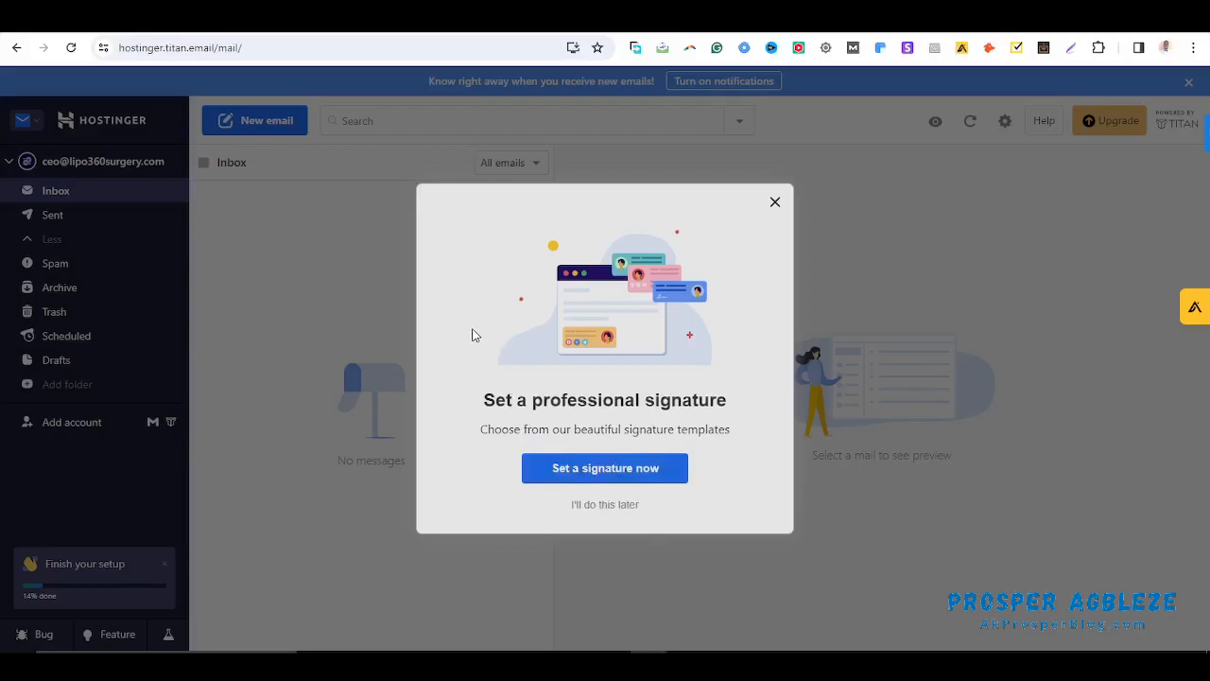
Open signature setup and scroll through the premium signature templates
left_click(614, 473)
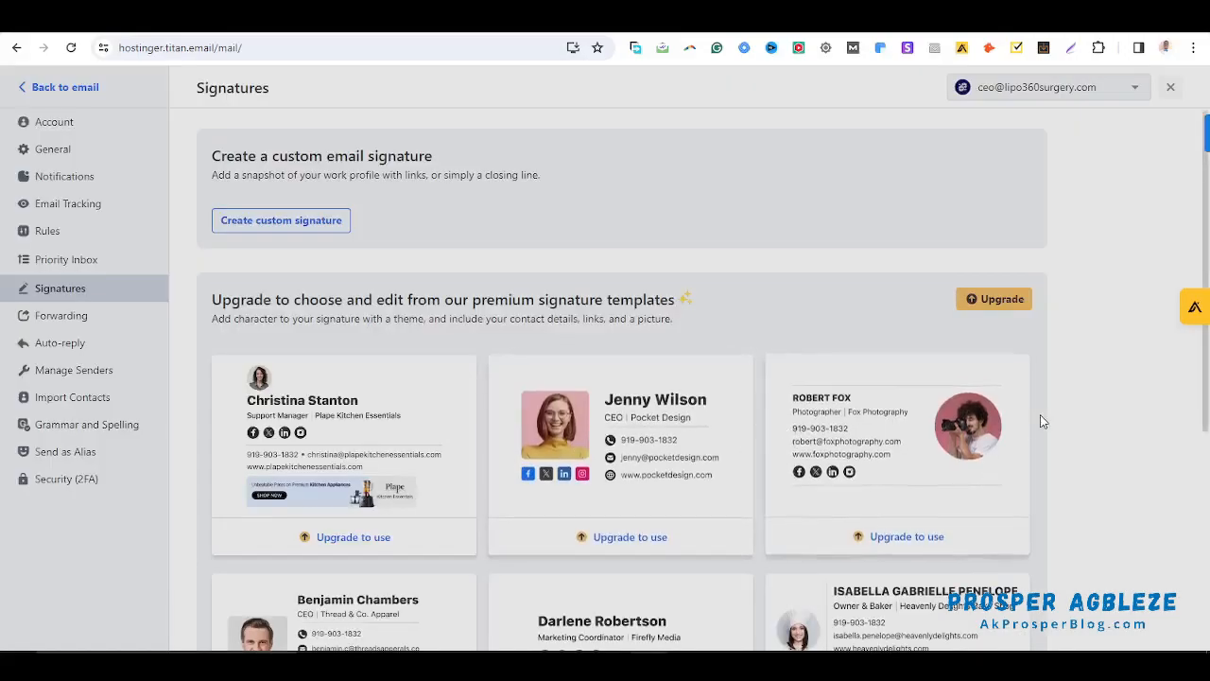
scroll(1040, 416, "down", 1)
scroll(1042, 418, "down", 3)
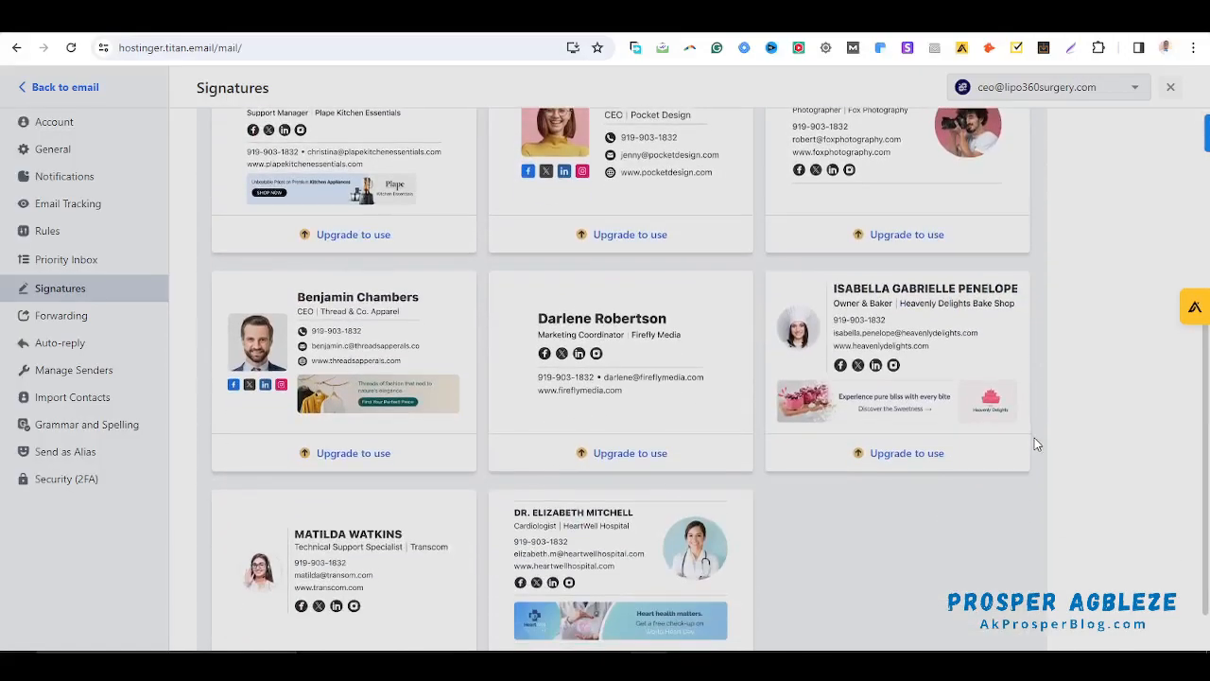
scroll(686, 509, "down", 1)
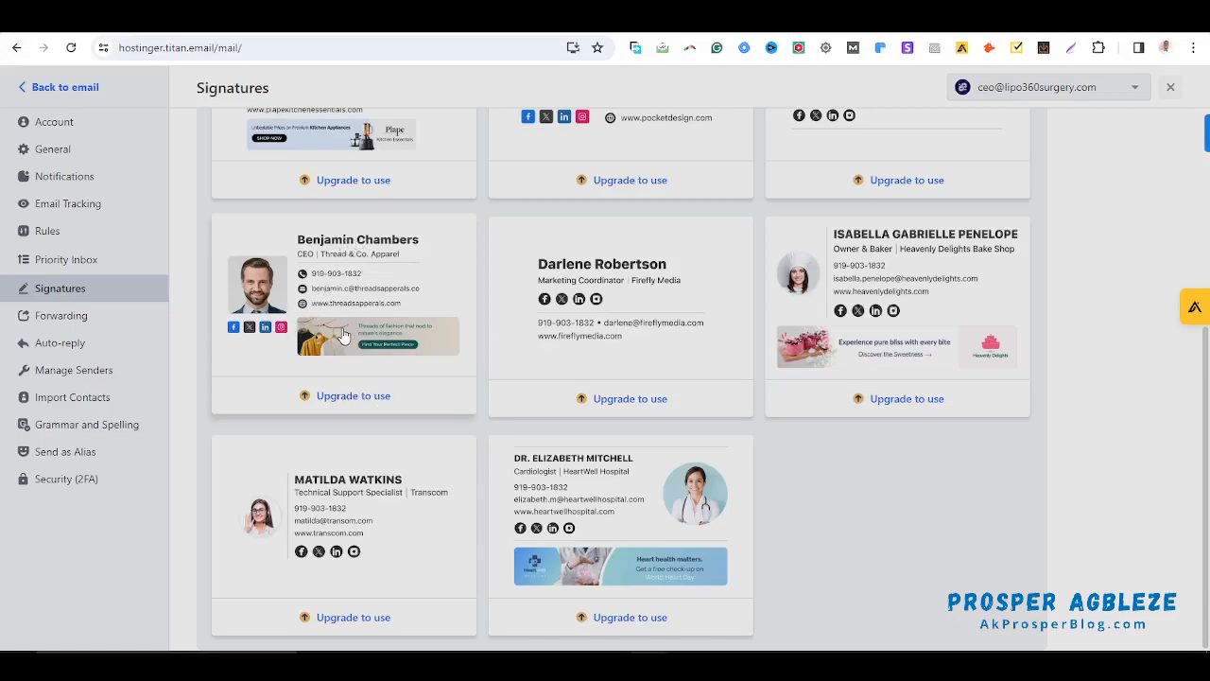
scroll(734, 351, "up", 4)
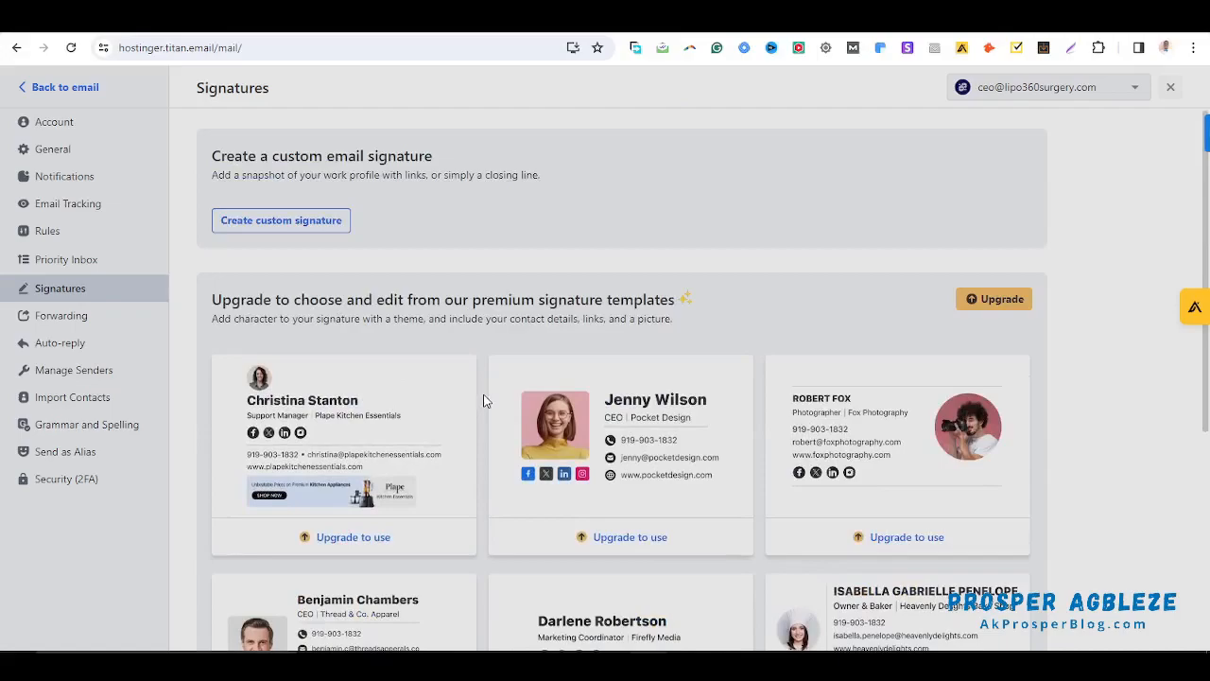
scroll(484, 396, "down", 2)
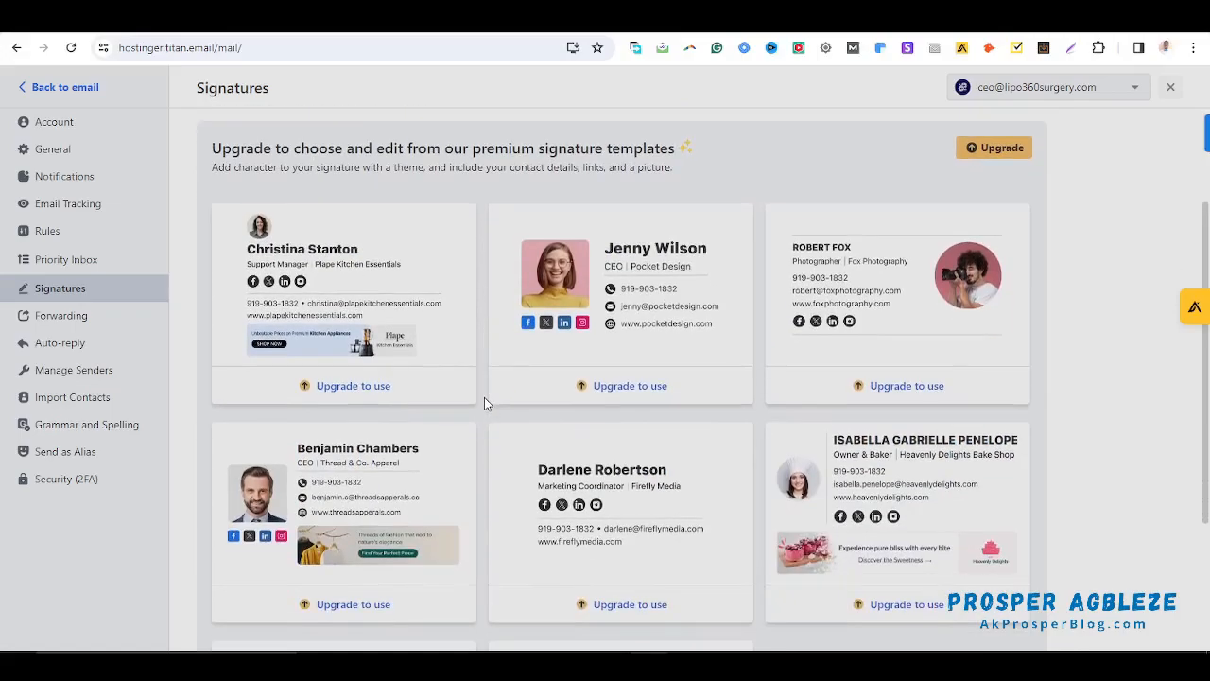
scroll(485, 403, "up", 2)
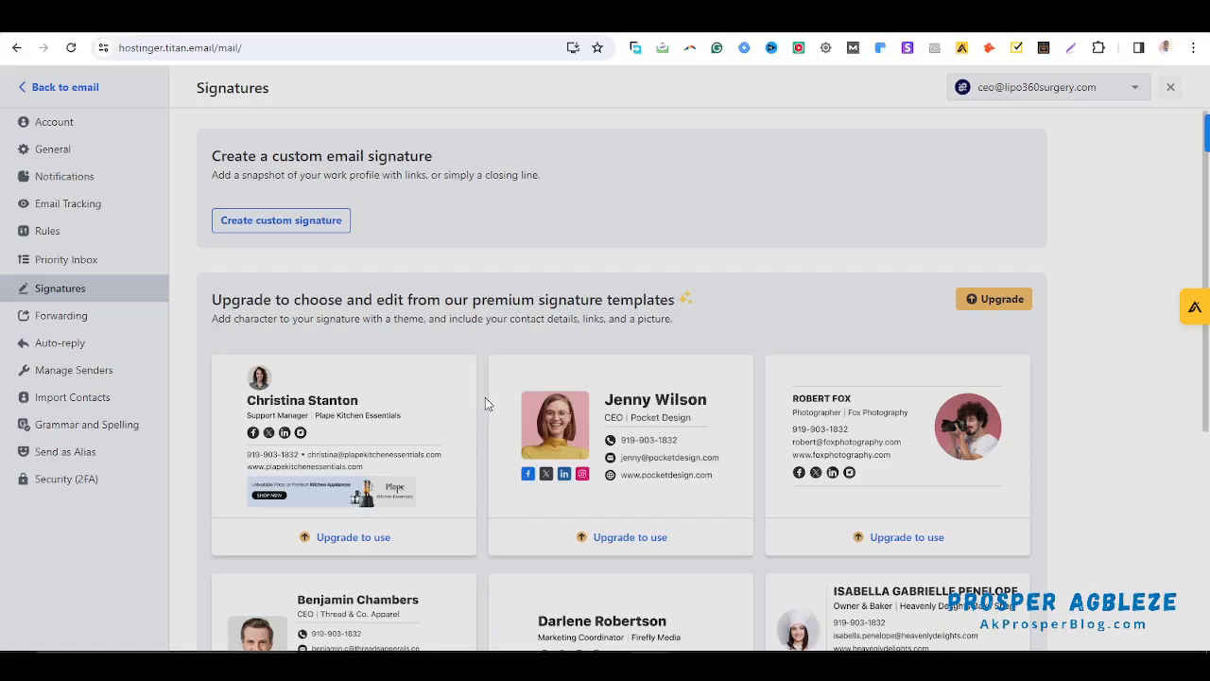
scroll(485, 404, "down", 2)
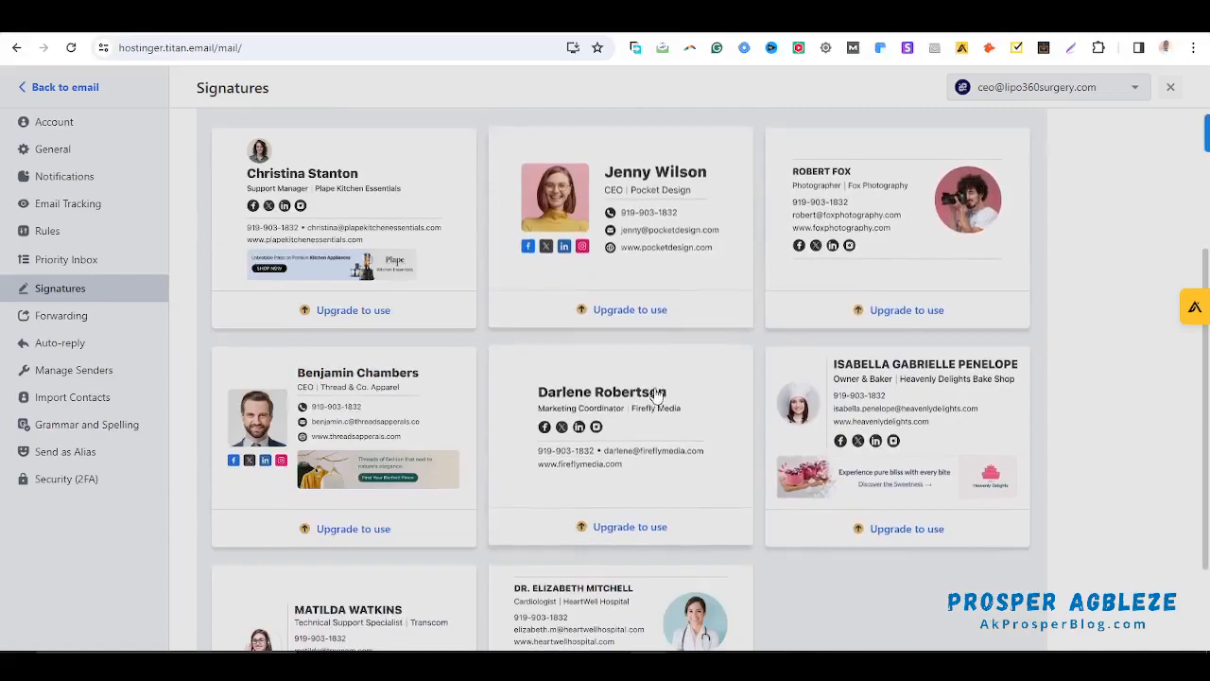
scroll(662, 395, "up", 2)
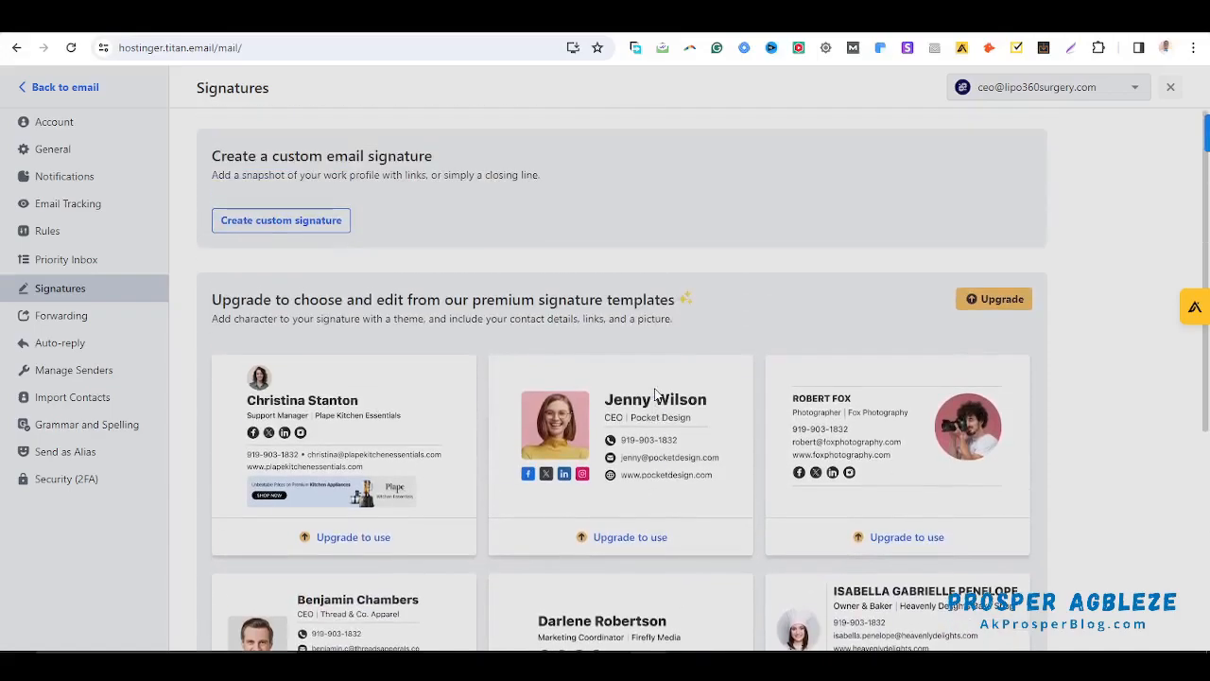
Create a custom signature named for the owner, starting with the line 'CEO | Lipo 360 Surgery'
left_click(280, 220)
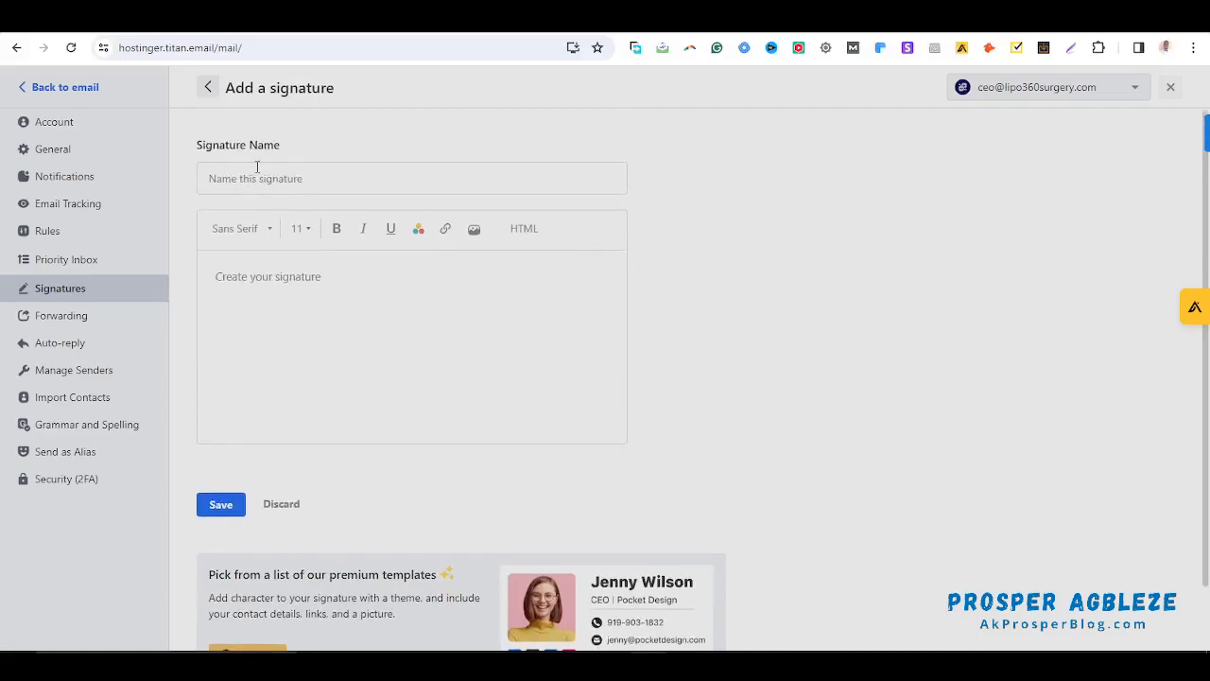
left_click(298, 279)
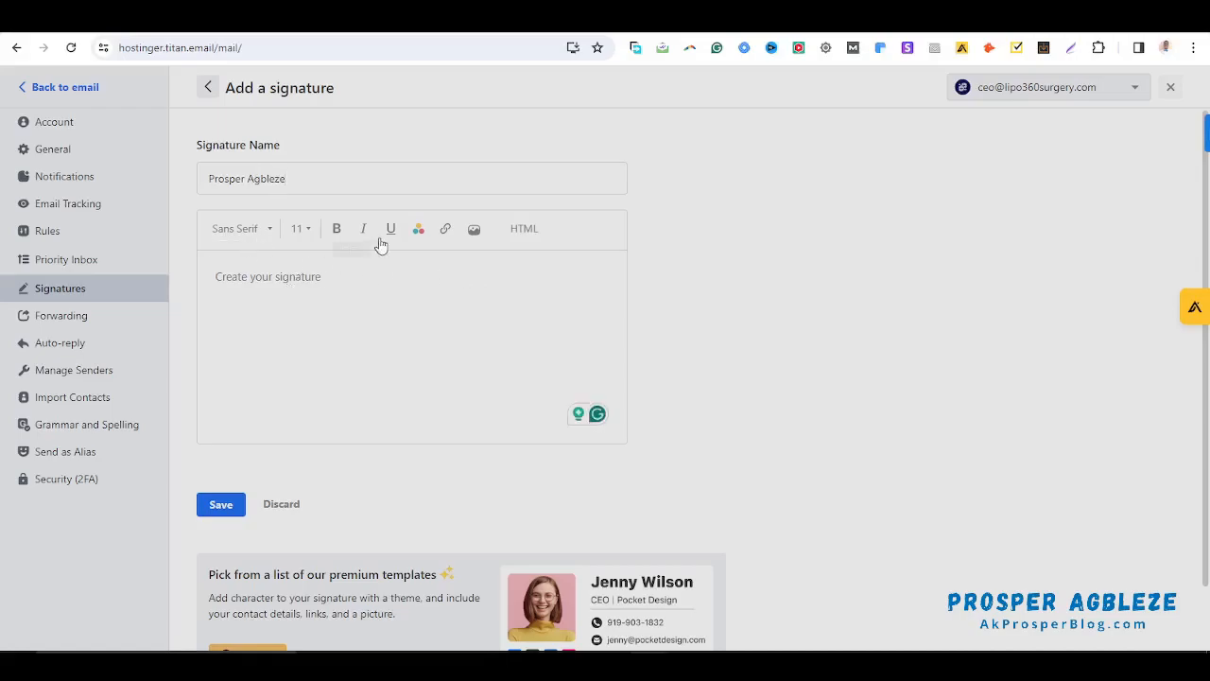
scroll(587, 277, "down", 1)
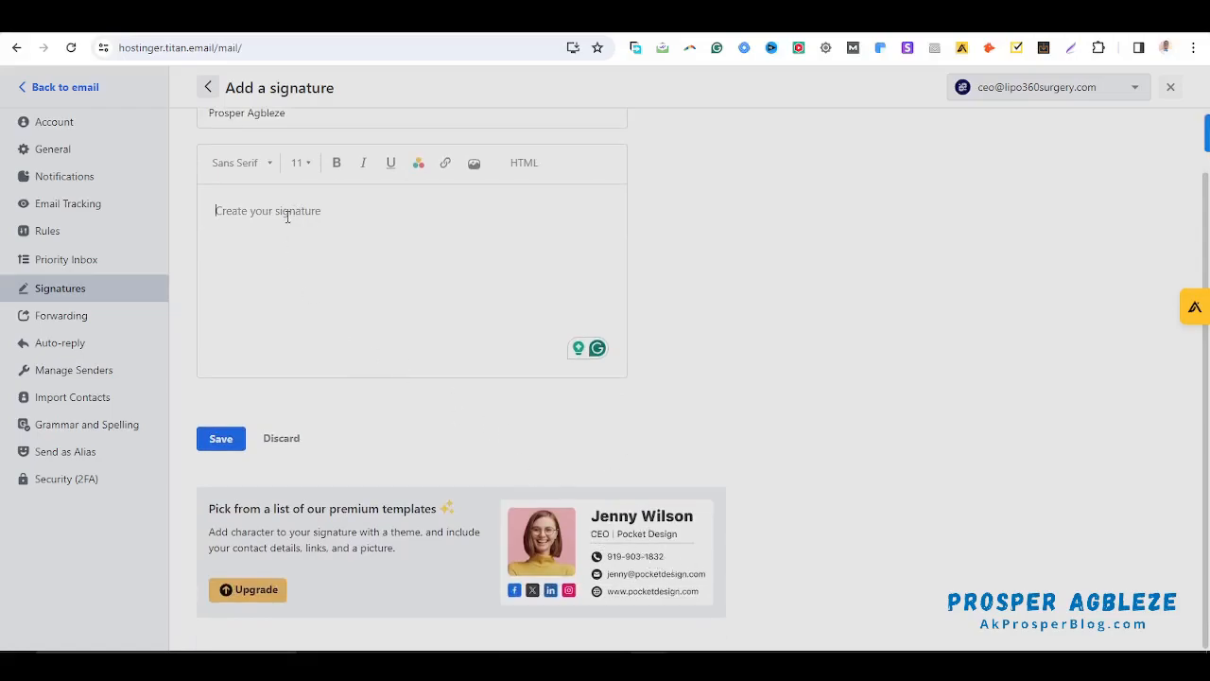
type("CEO |")
type("Lipo 360 Surgery")
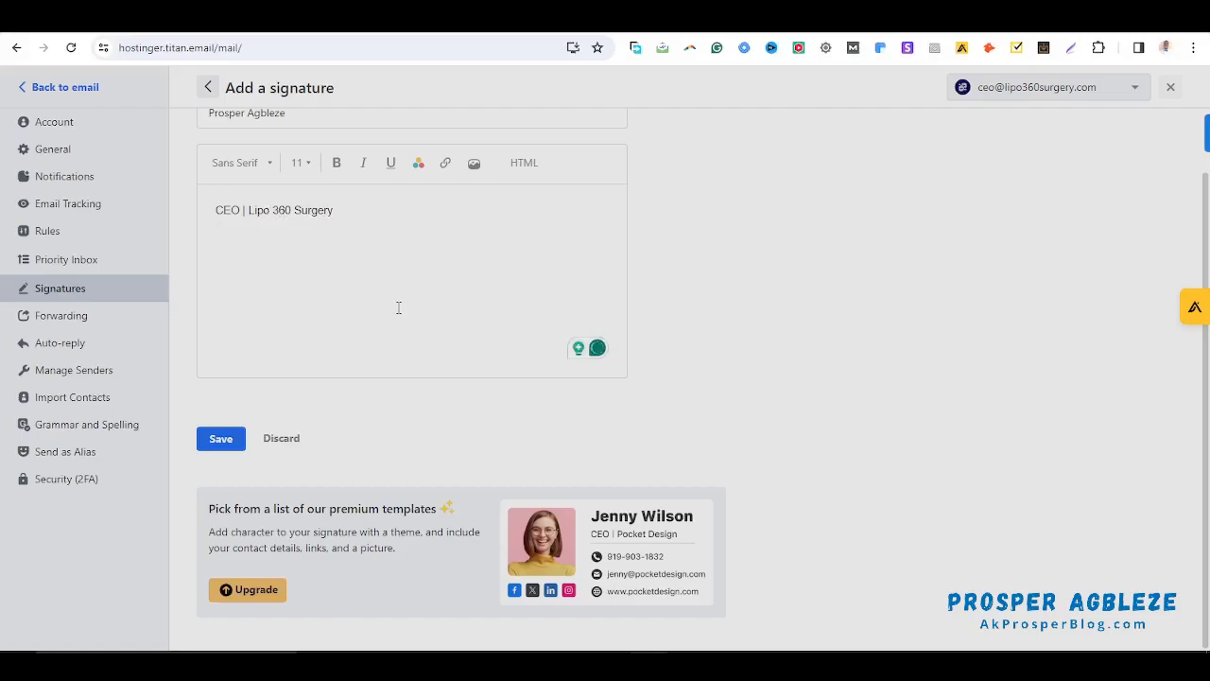
Add a Tel line with the phone number and an Email line with the ceo address
type("Tel: 123345567")
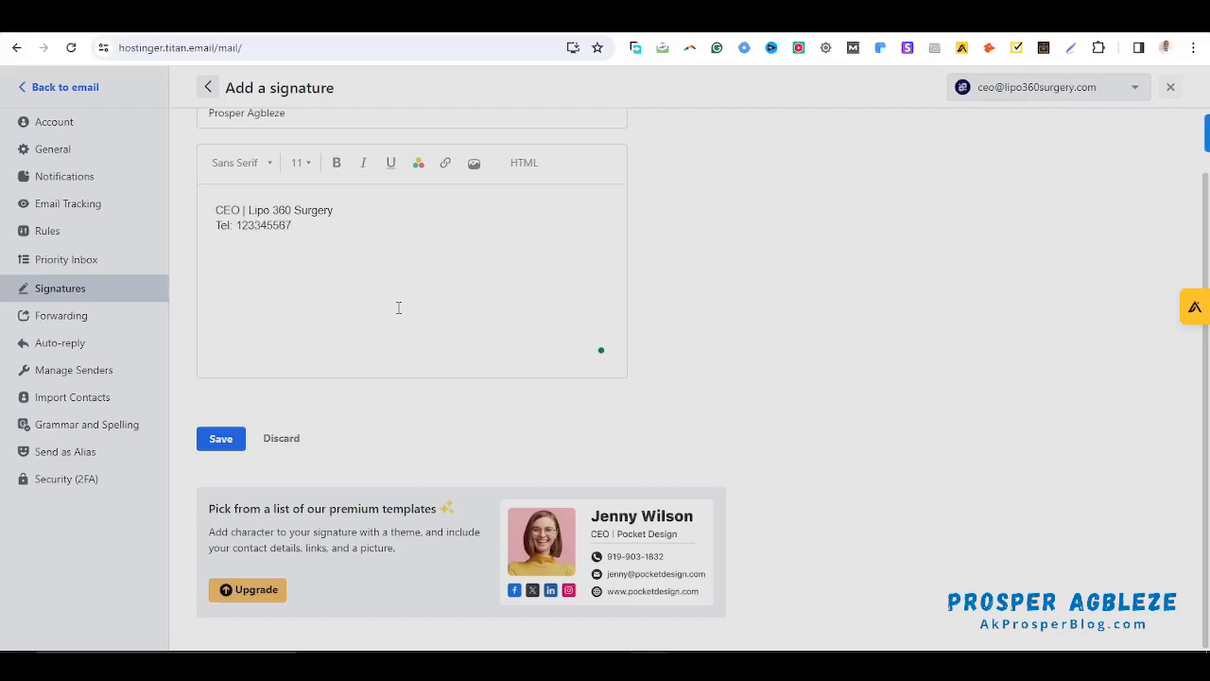
key("Return")
type("Email:")
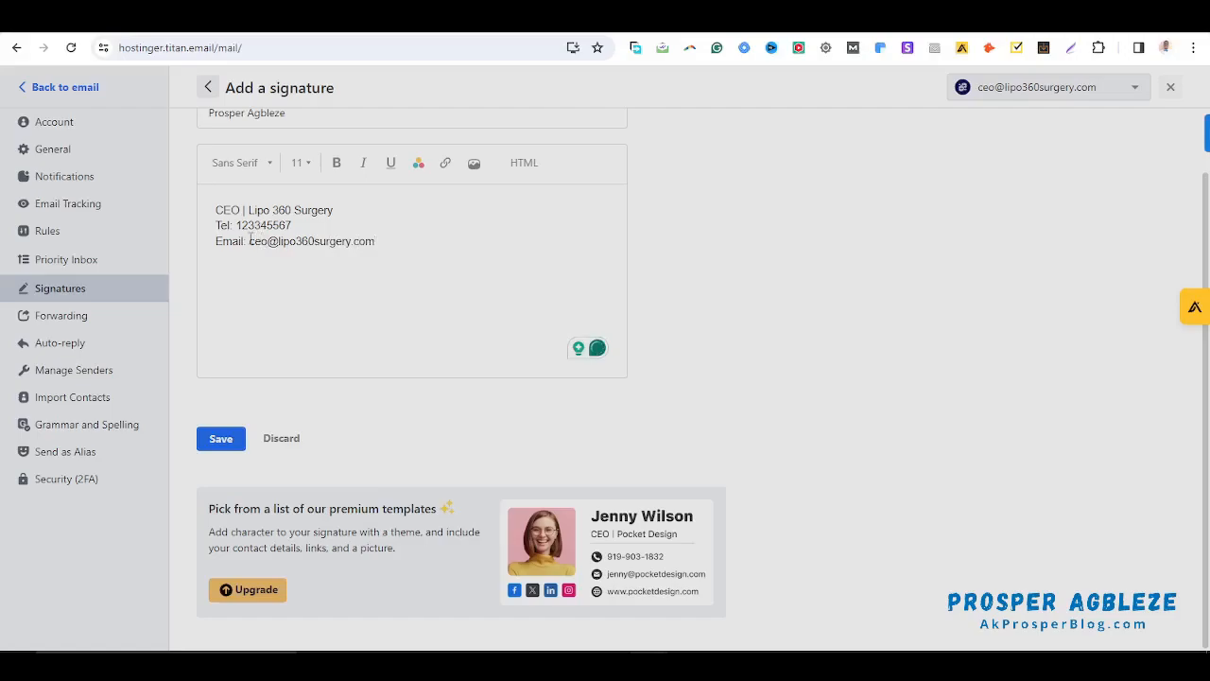
Turn the signature's email address into a mailto: link
left_click_drag(248, 241, 375, 238)
key("ctrl+c")
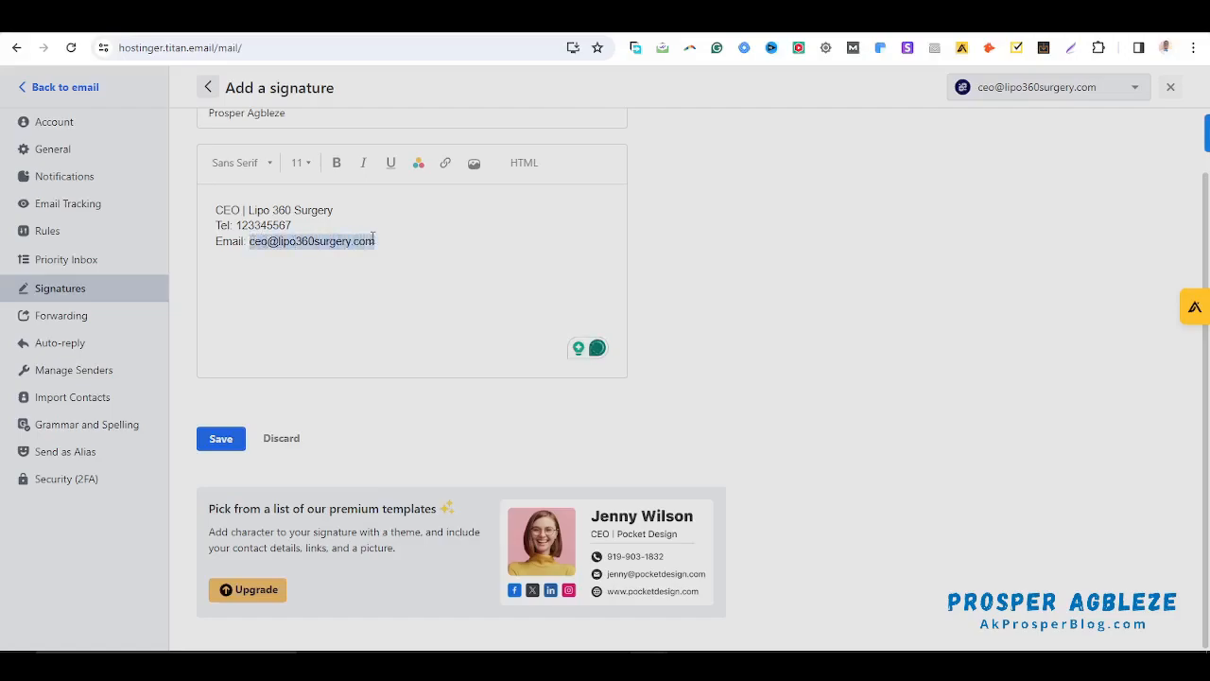
left_click(445, 167)
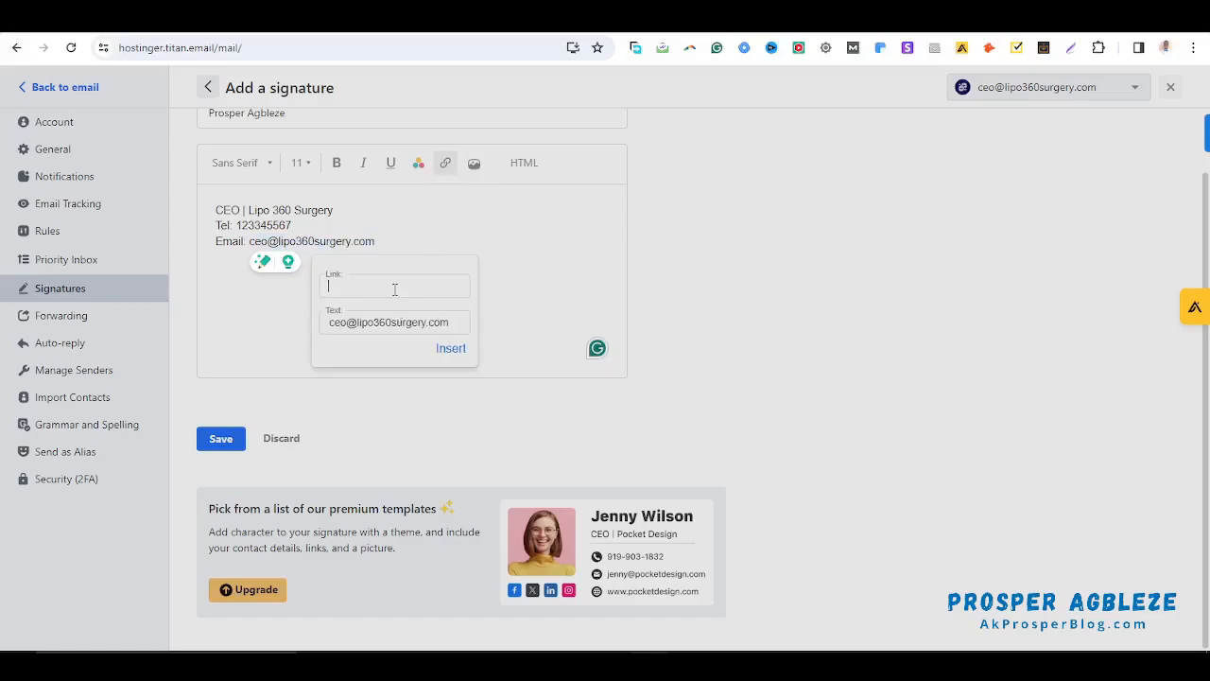
type("mailto:")
key("ctrl+v")
left_click(451, 349)
left_click(357, 244)
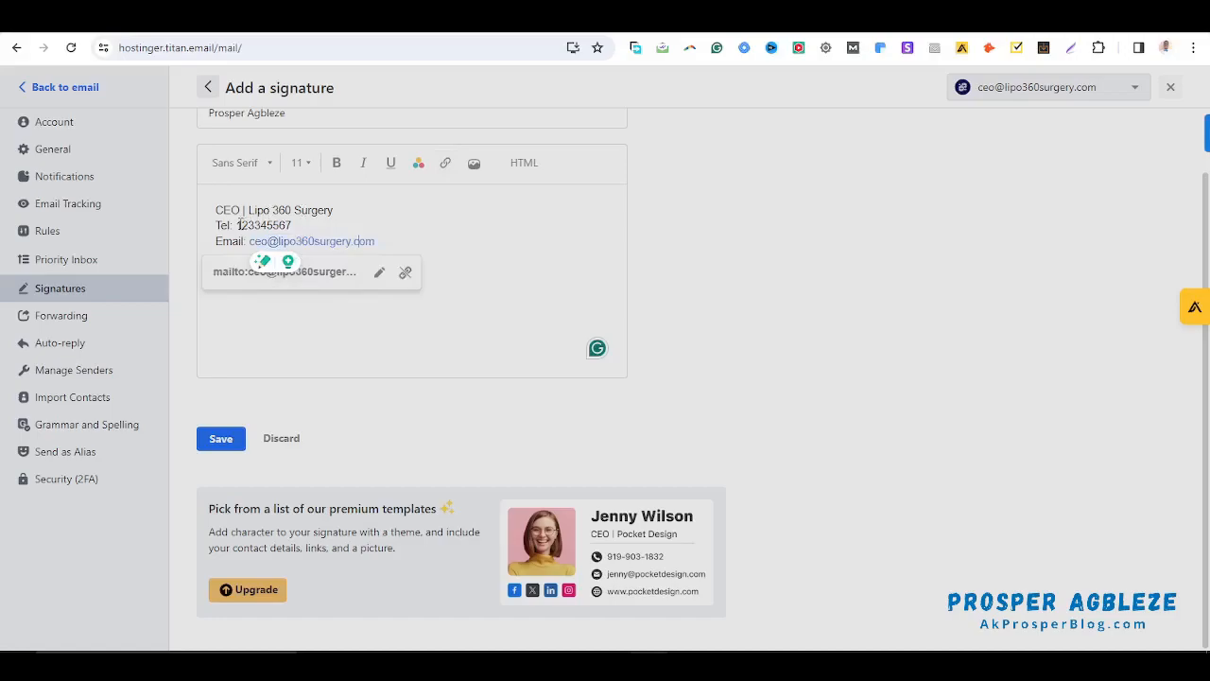
Turn the signature's phone number into a tel: link
left_click_drag(236, 225, 294, 221)
key("ctrl+c")
left_click(445, 163)
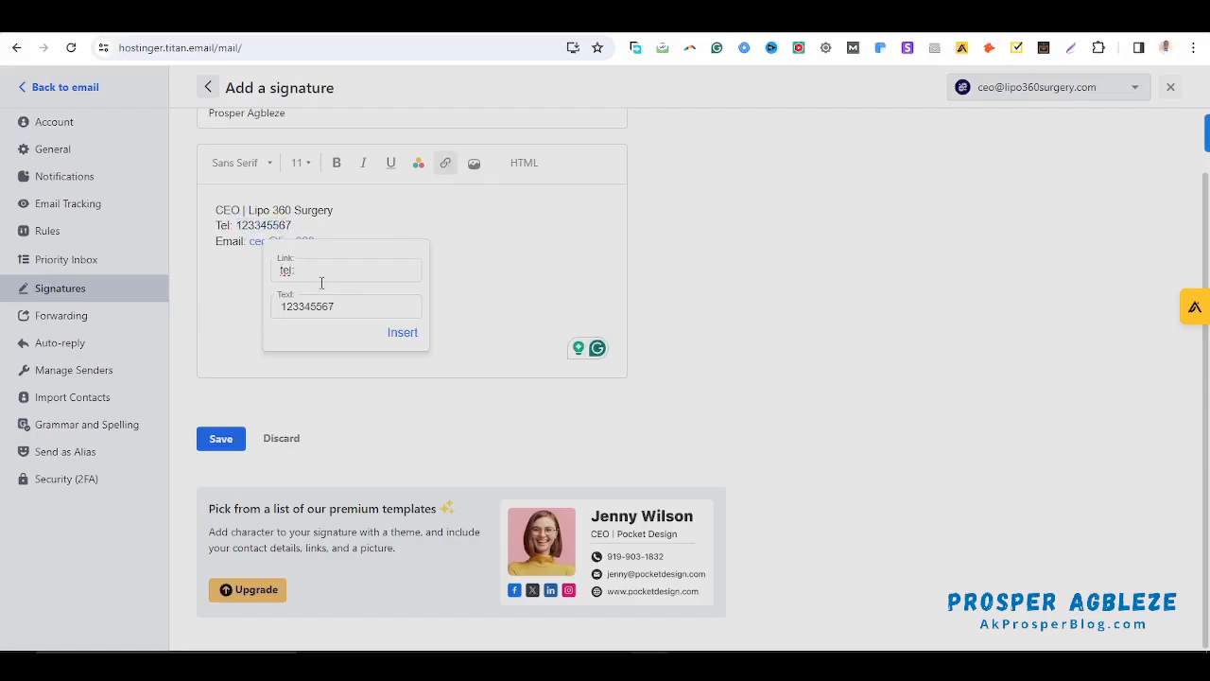
type("tel:")
key("ctrl+v")
left_click(401, 333)
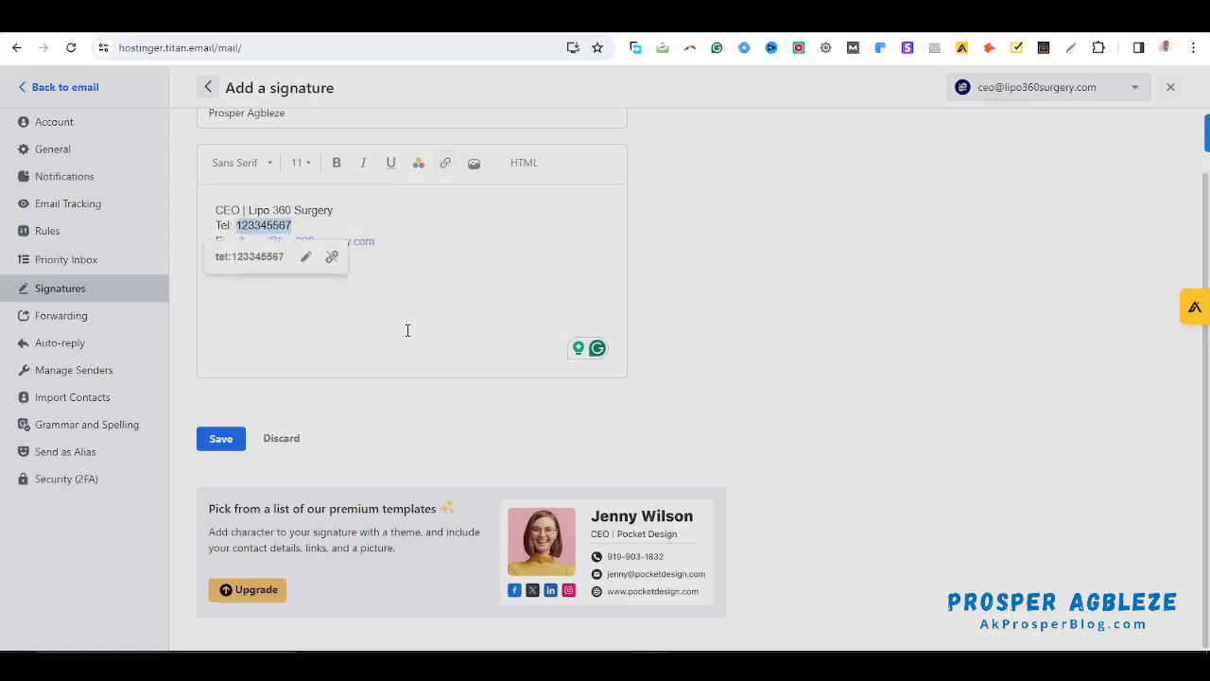
left_click(400, 273)
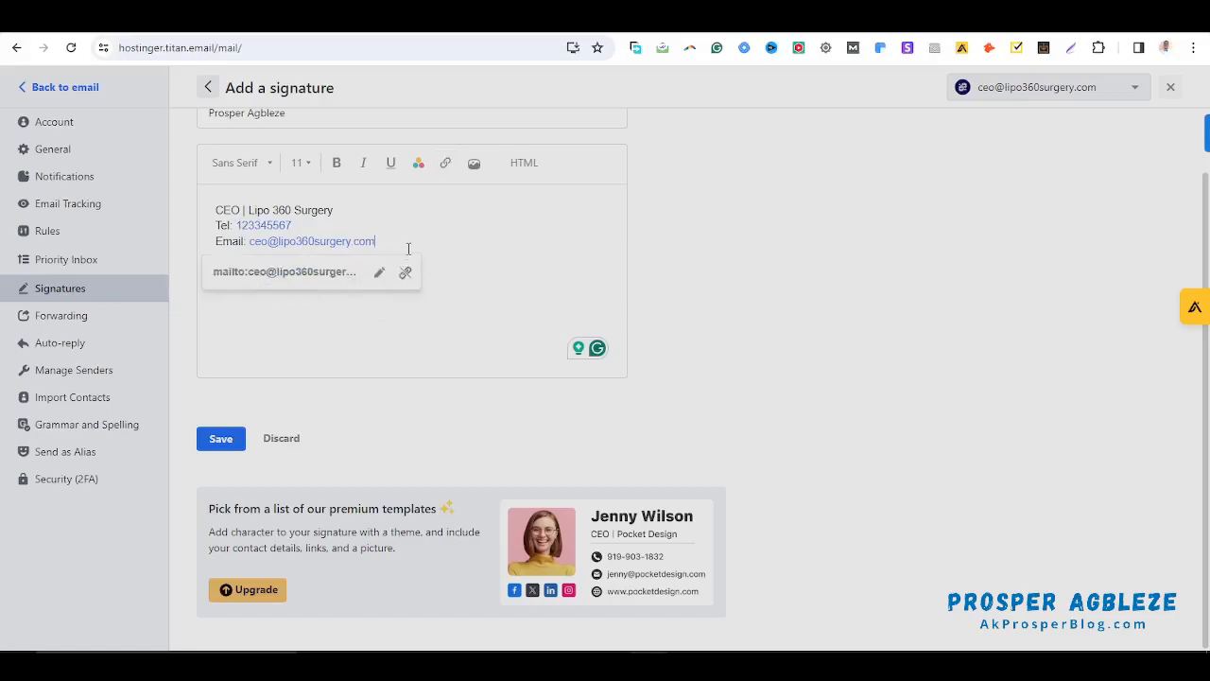
key("Return")
type("Websiyte")
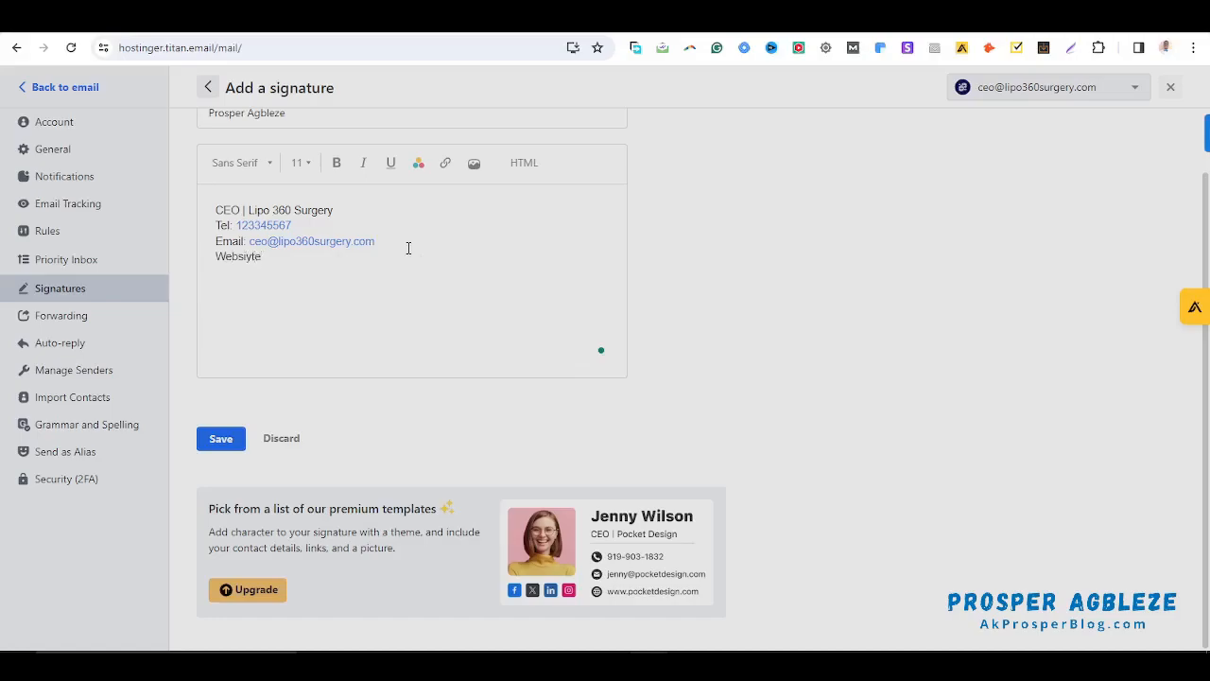
key("BackSpace")
key("BackSpace")
key("BackSpace")
type("te: w")
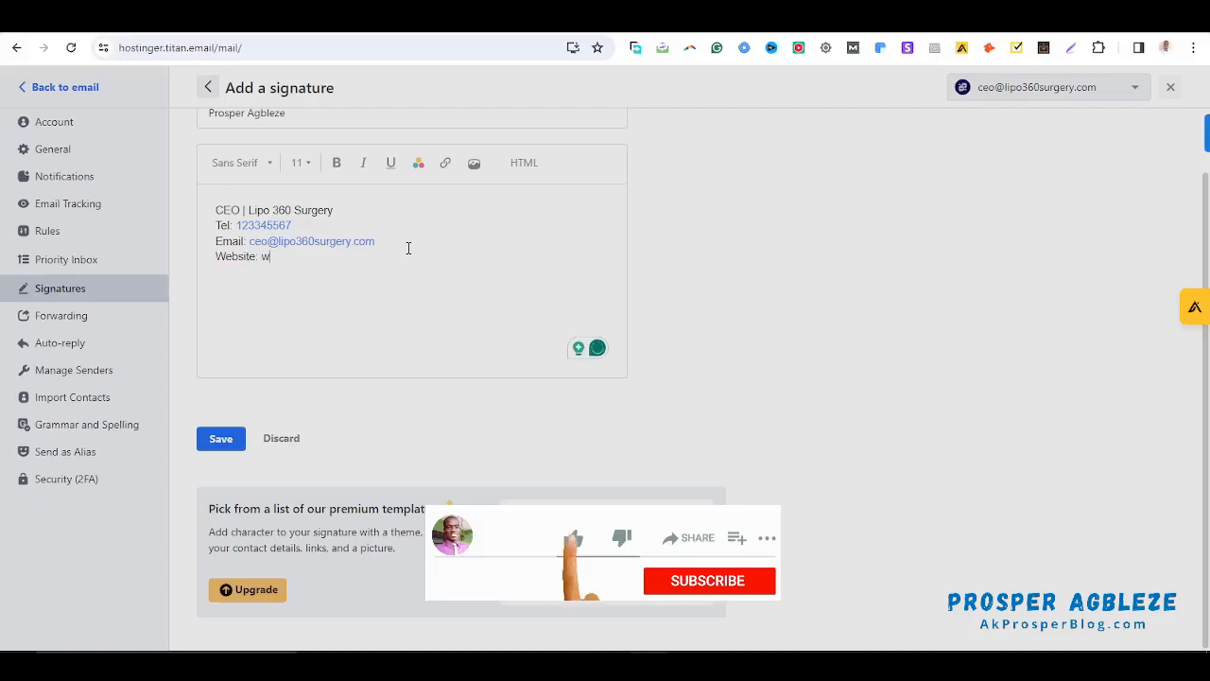
type("ww.Lipo360Sur")
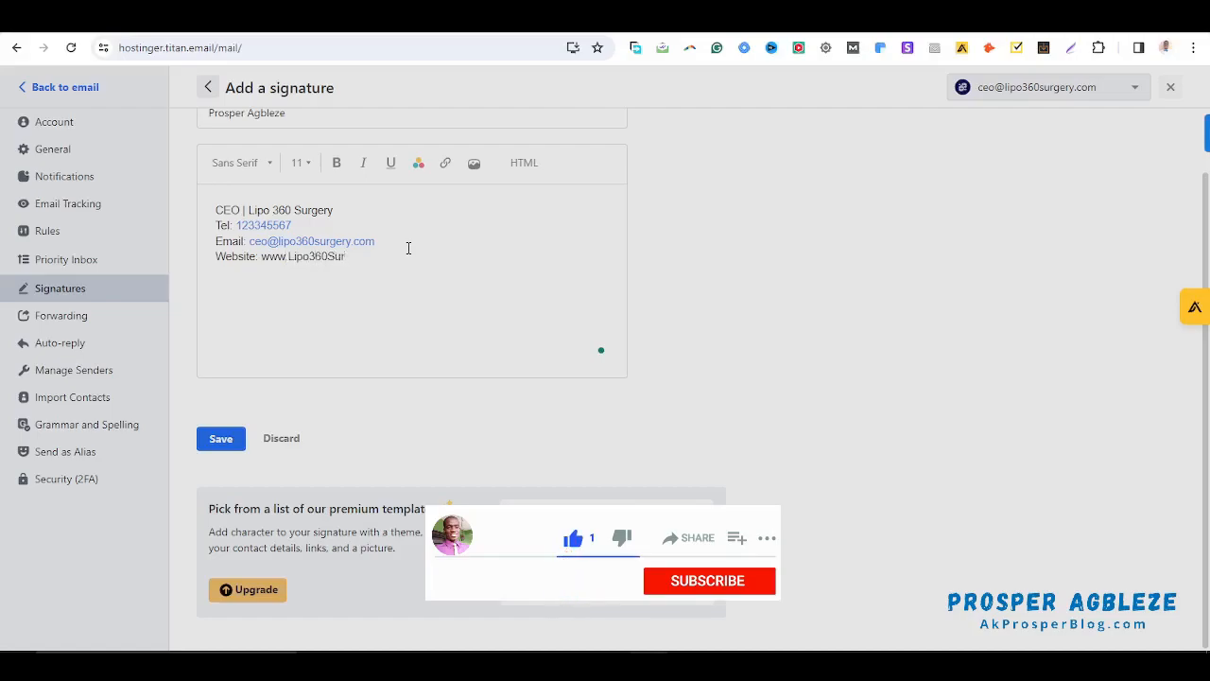
type("gery.co")
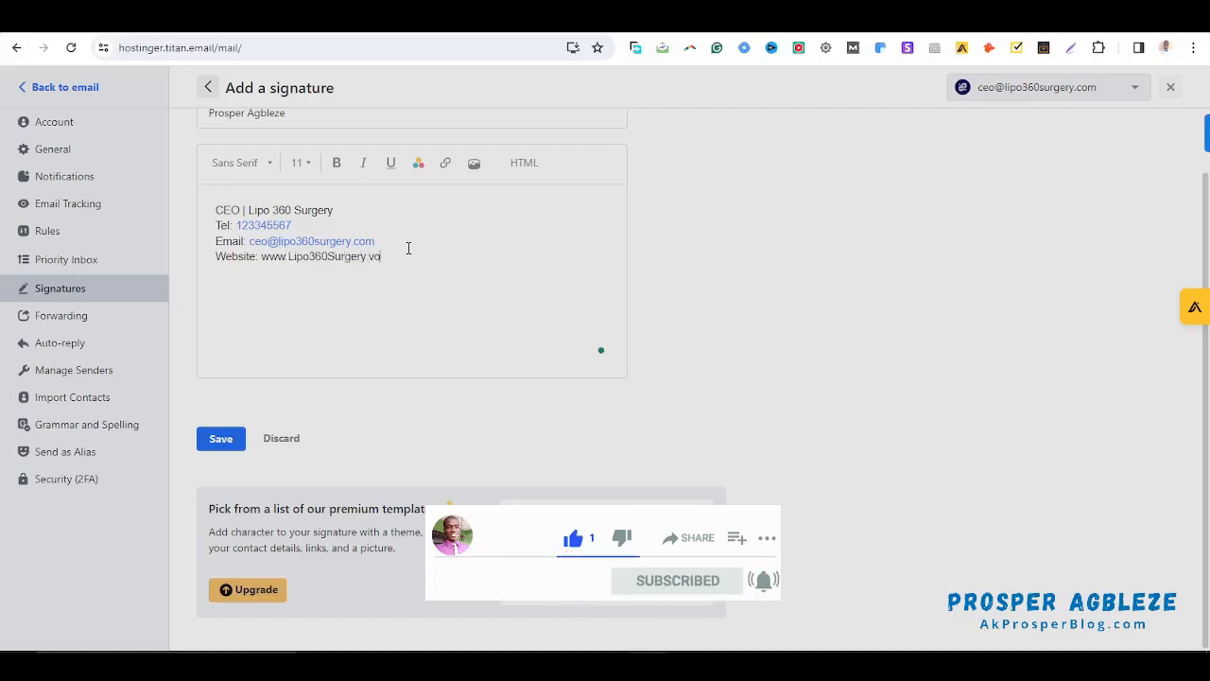
key("BackSpace")
type(".com")
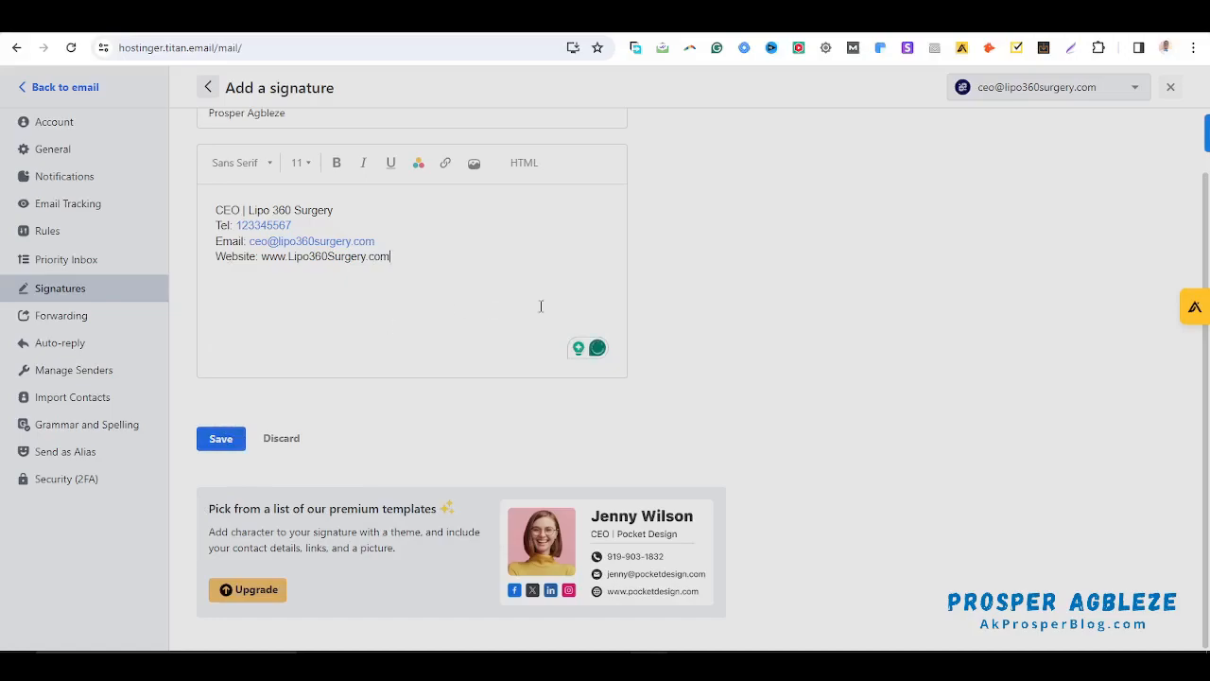
Save the signature as default, then browse the template cards for another signature
left_click(222, 439)
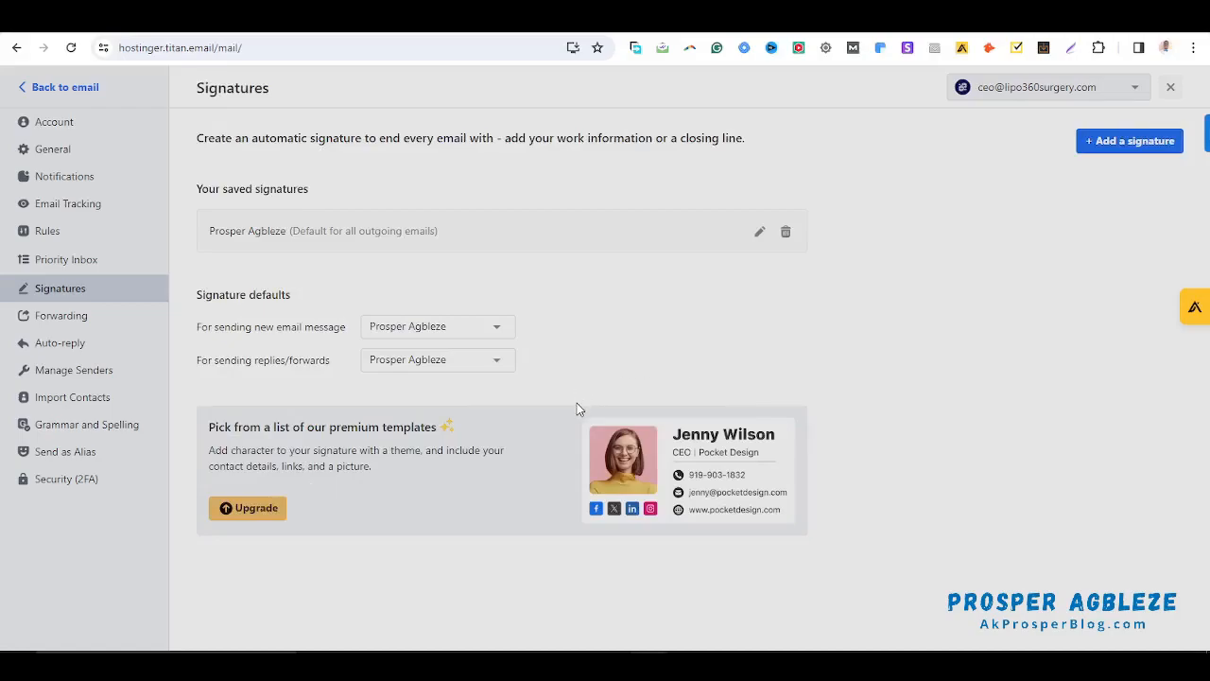
left_click(1149, 148)
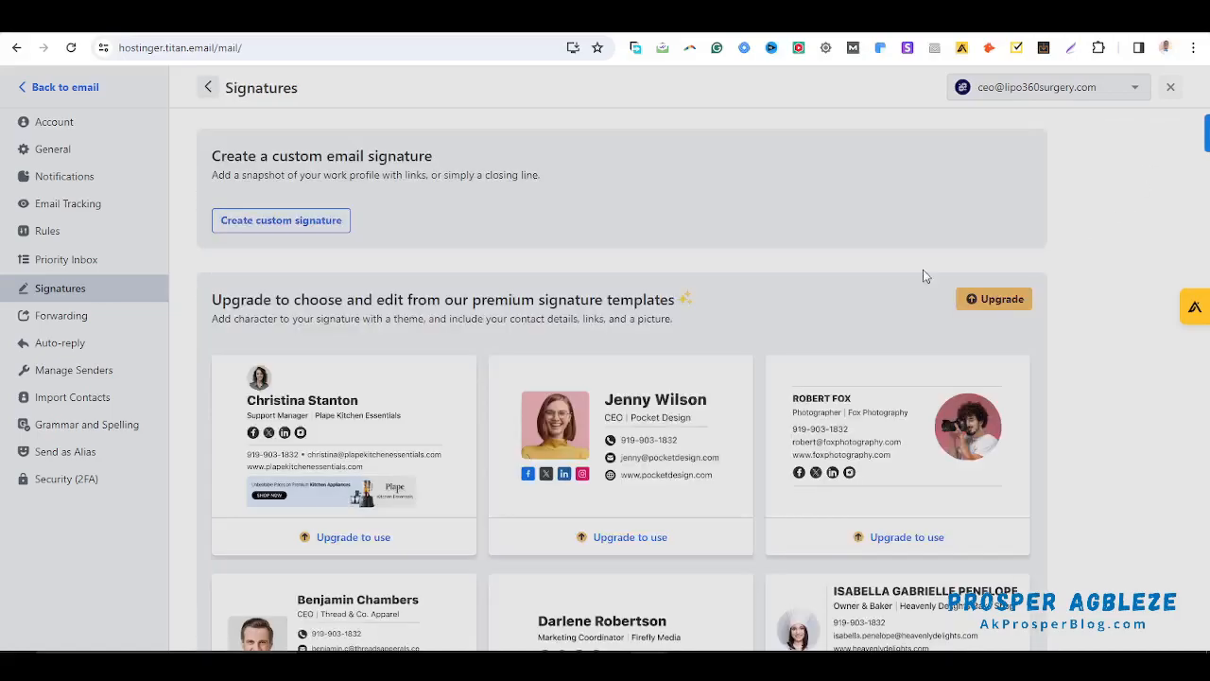
scroll(610, 300, "down", 4)
scroll(610, 300, "up", 4)
Return to the inbox and close the viewing-preference, Download Titan Apps and first-email prompts and the sample draft
left_click(68, 86)
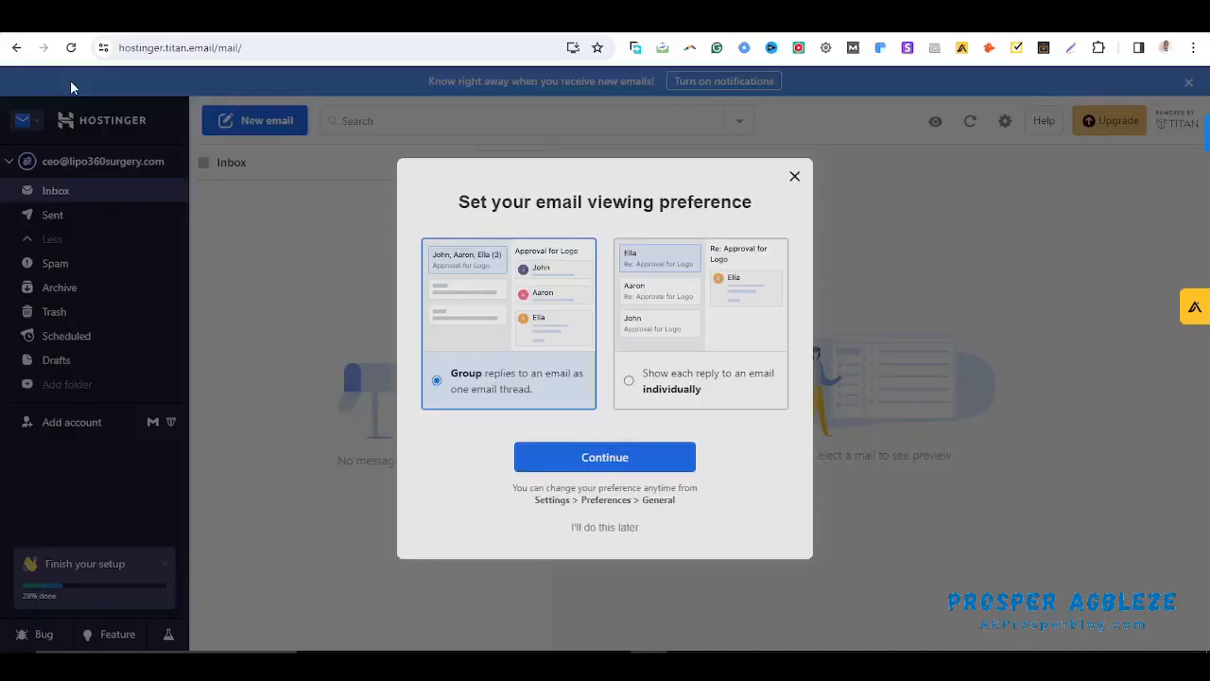
left_click(613, 531)
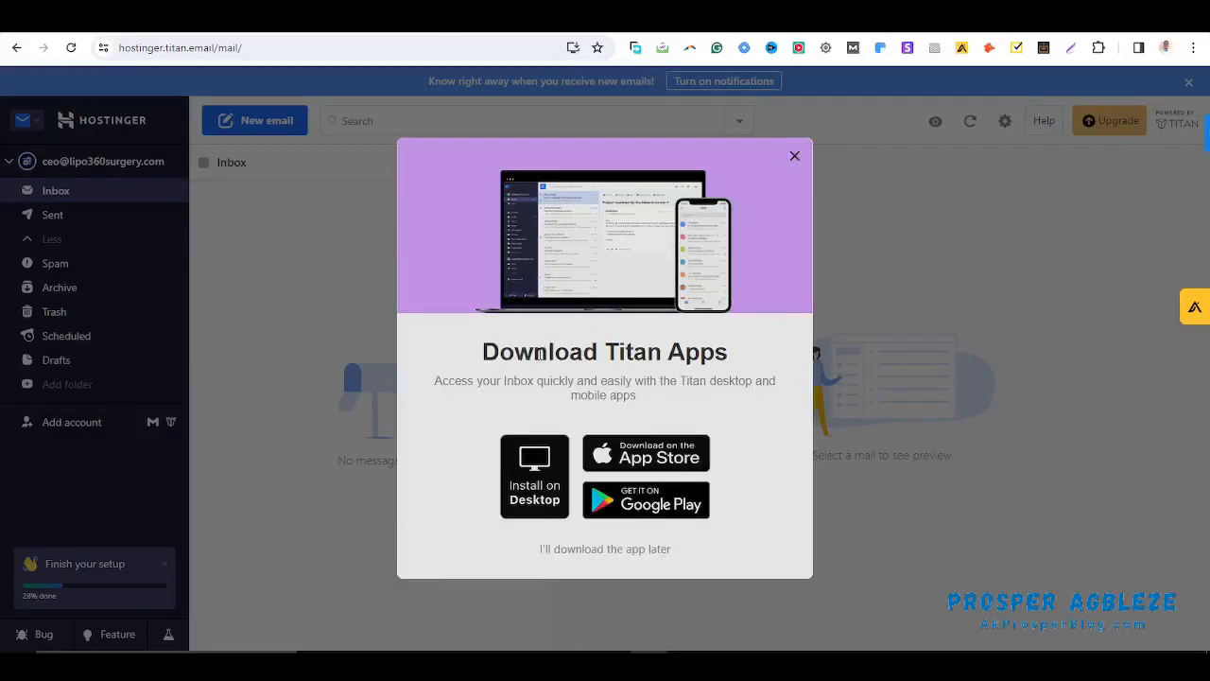
left_click_drag(496, 360, 735, 356)
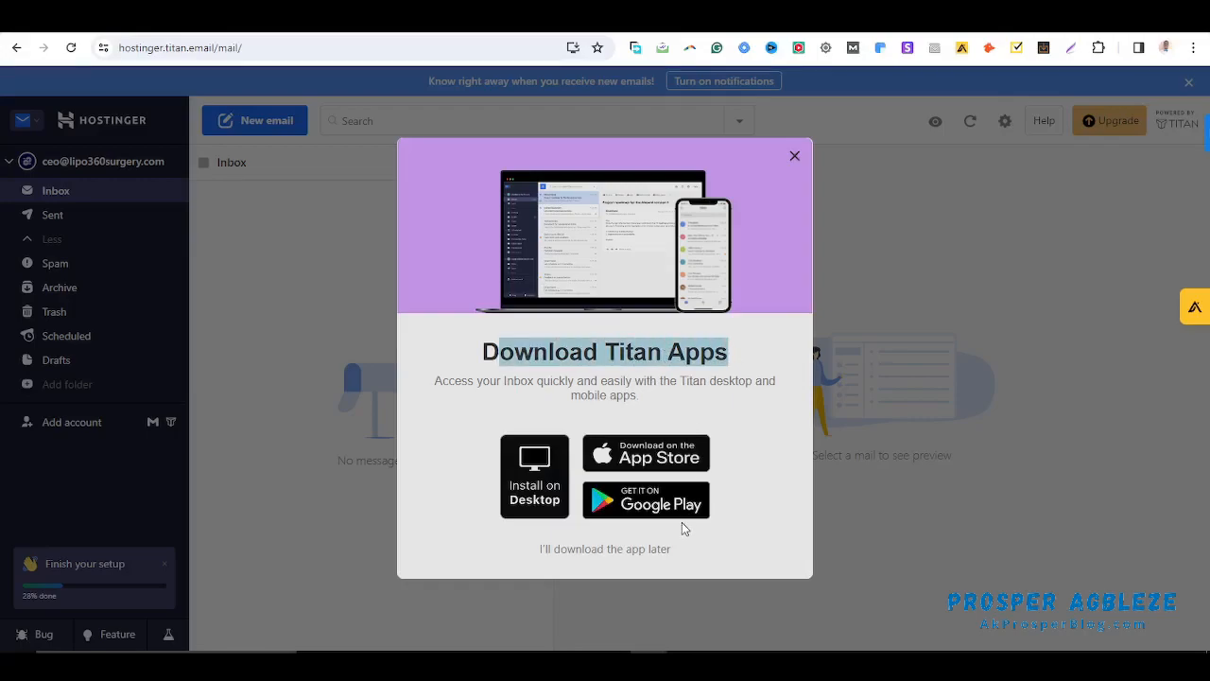
left_click(794, 156)
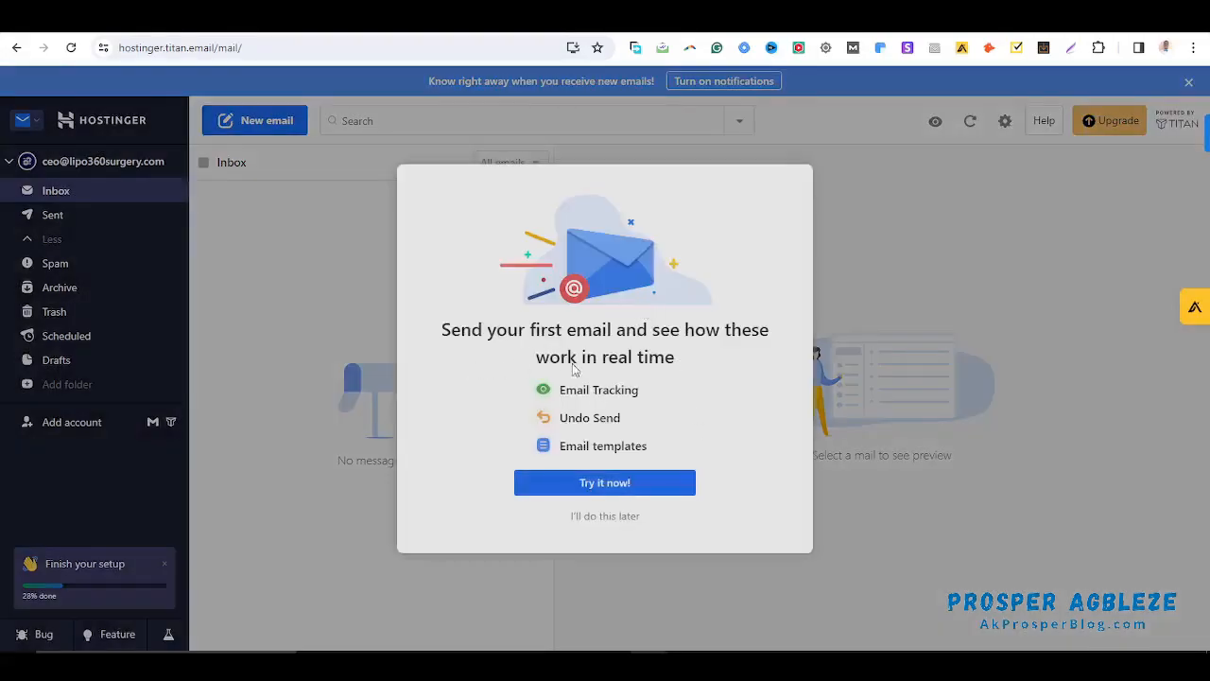
left_click(588, 486)
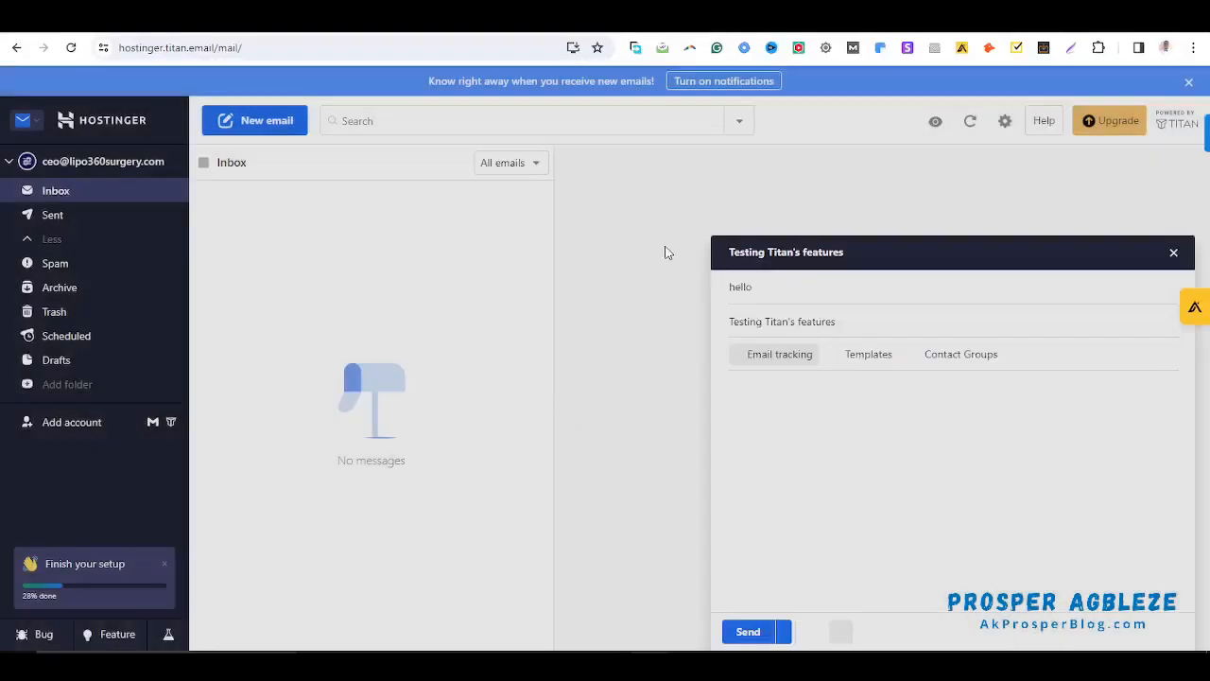
left_click(1175, 252)
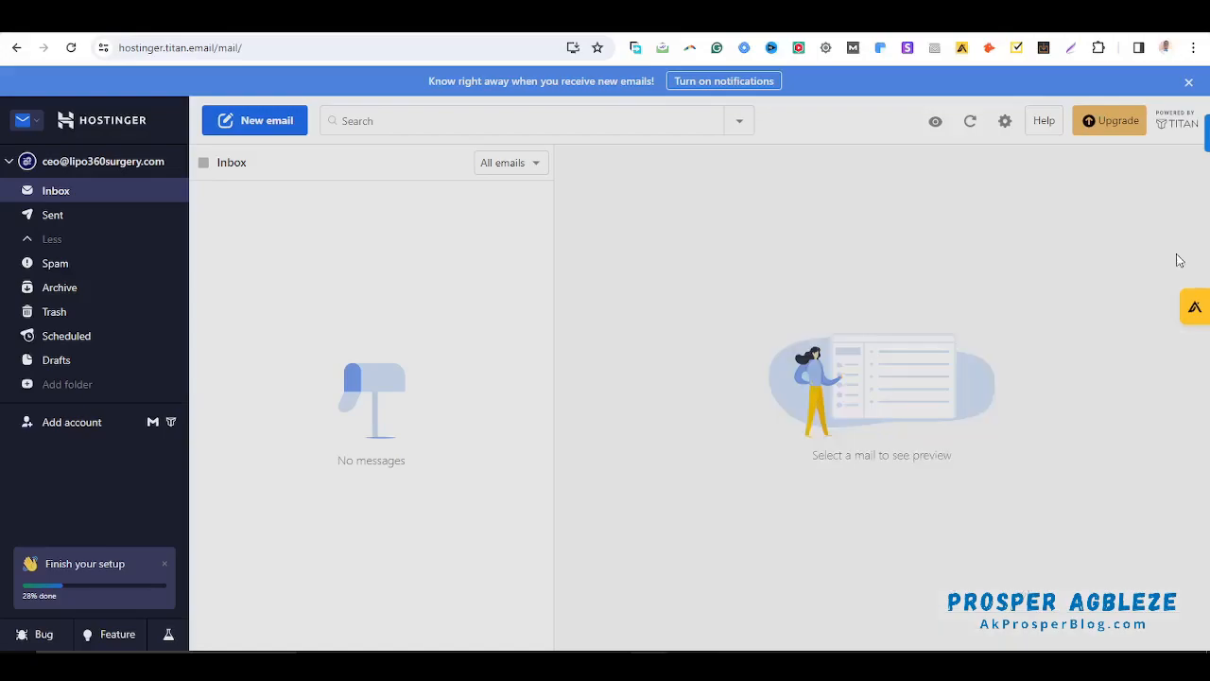
Start a new email, skip through the templates and contact-groups tour, and close the duplicate draft
left_click(264, 124)
left_click(264, 124)
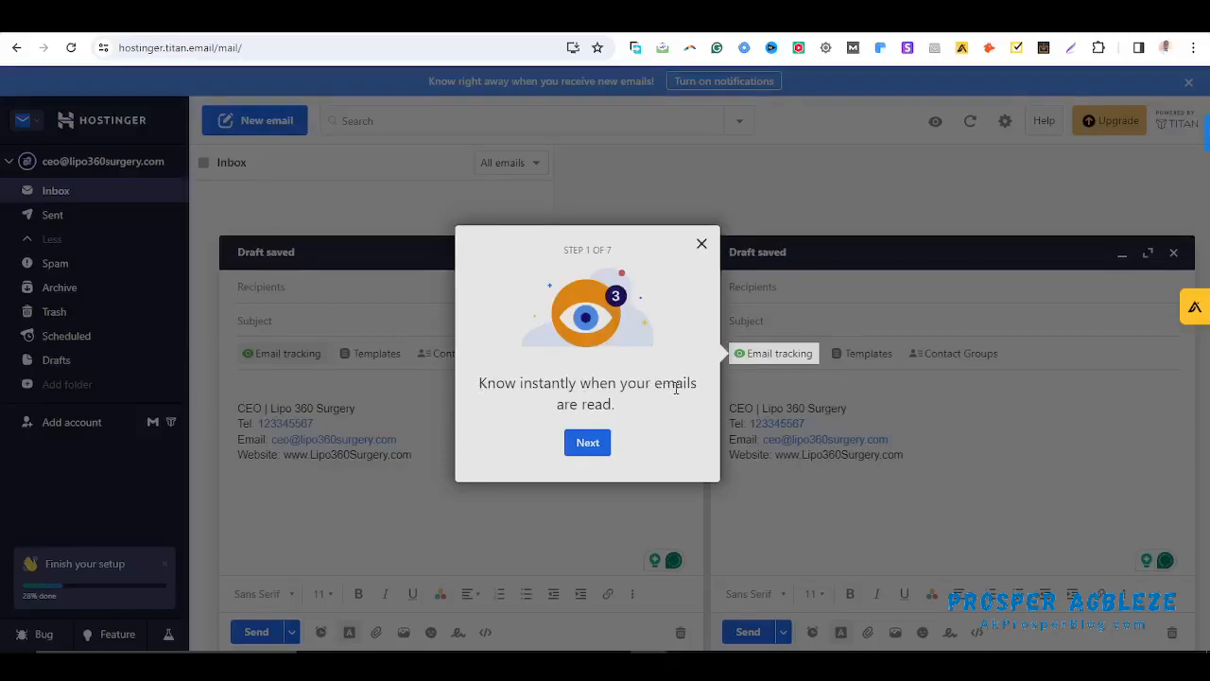
left_click(588, 442)
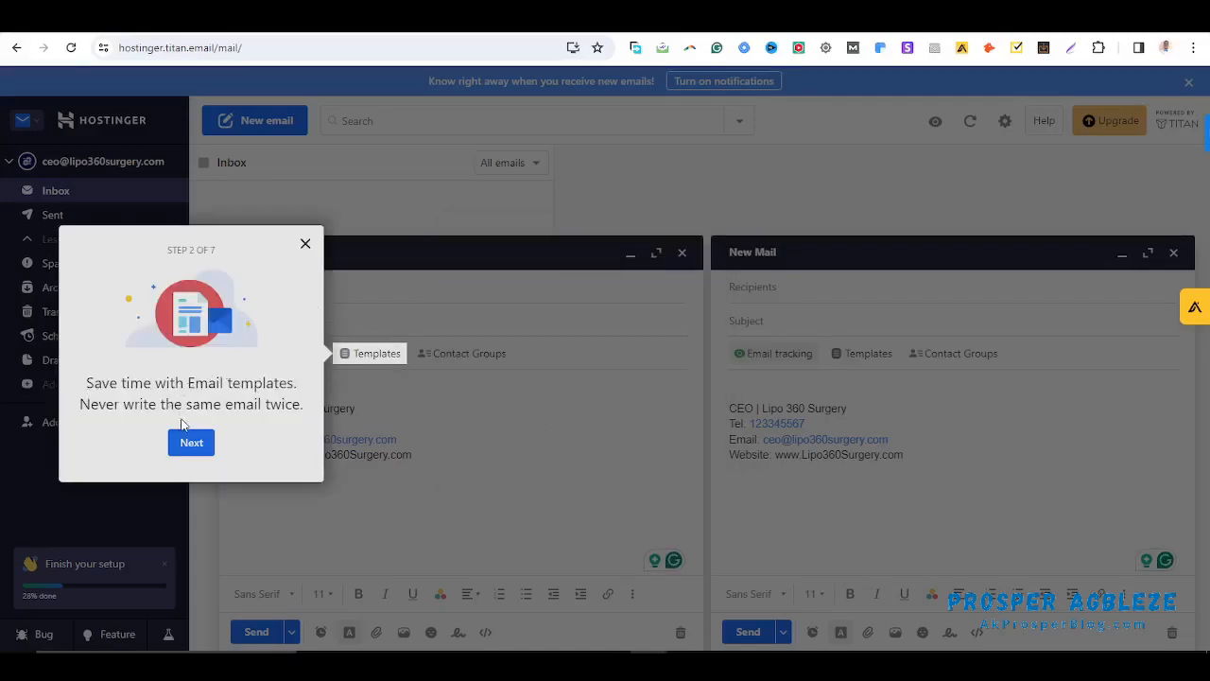
left_click(198, 446)
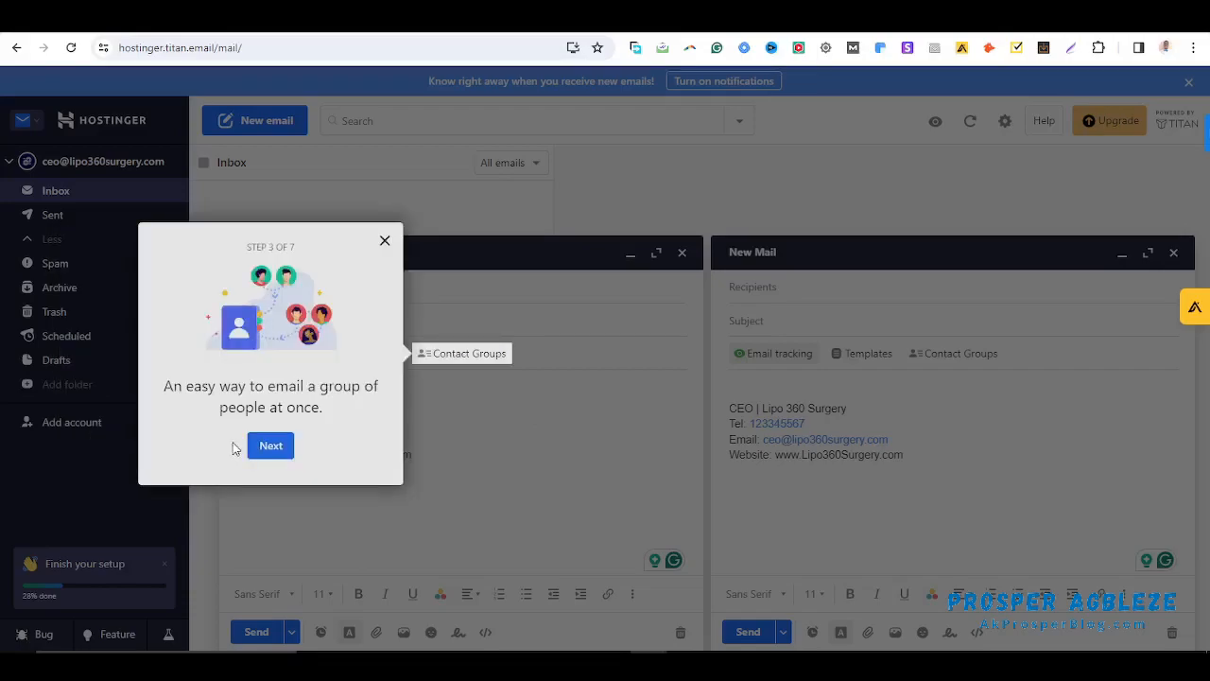
left_click(384, 241)
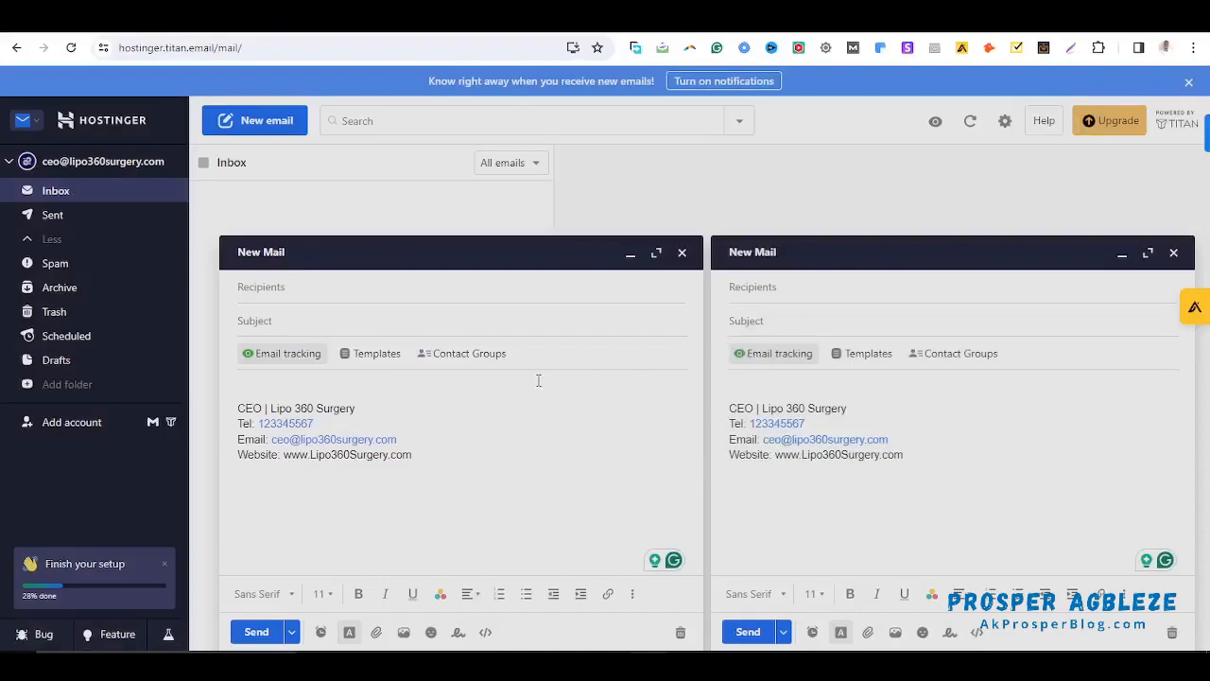
left_click(682, 252)
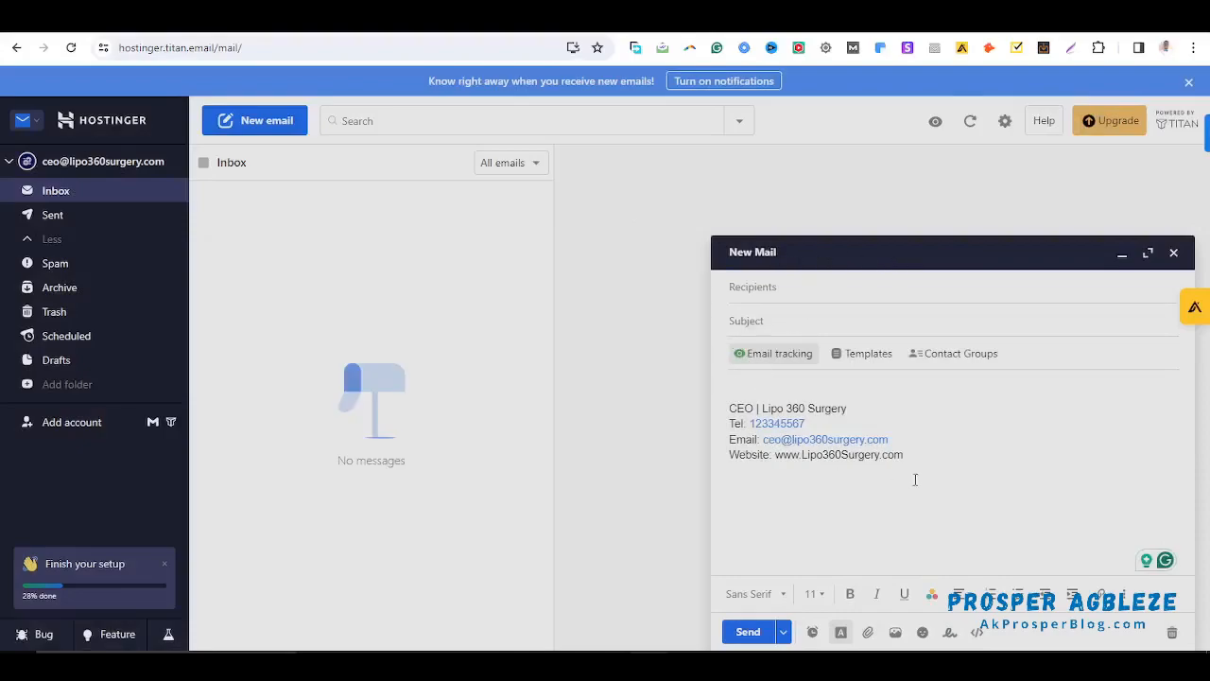
Enter the recipient's e-mail address and set the subject to 'Lipo 360 CEO'
left_click(796, 288)
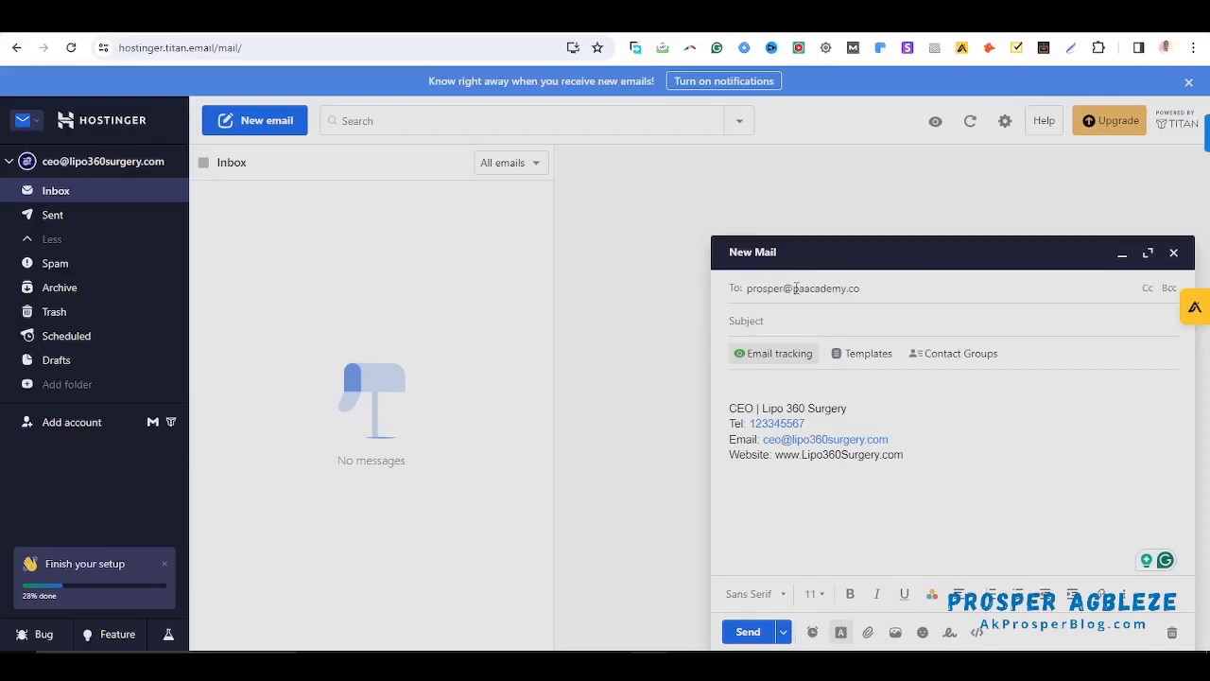
left_click(813, 316)
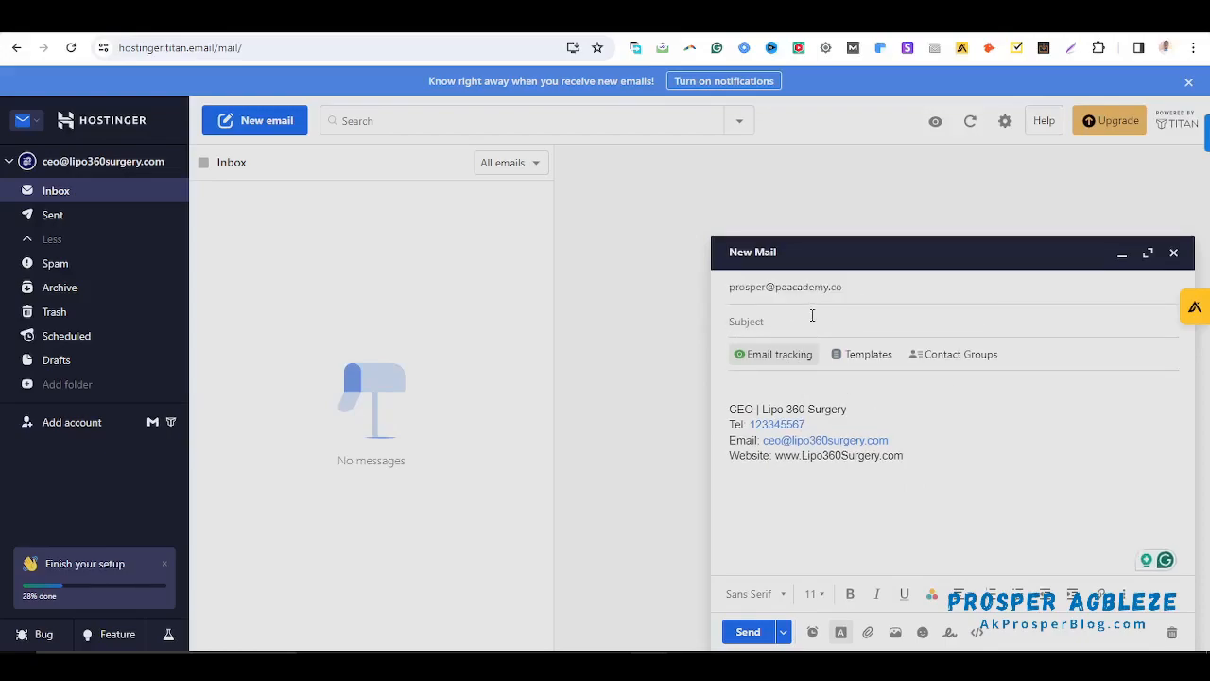
type("From")
key("BackSpace")
key("BackSpace")
key("BackSpace")
key("BackSpace")
key("BackSpace")
type("Lip")
type("o")
type(" CE")
type("P")
key("BackSpace")
type("O360")
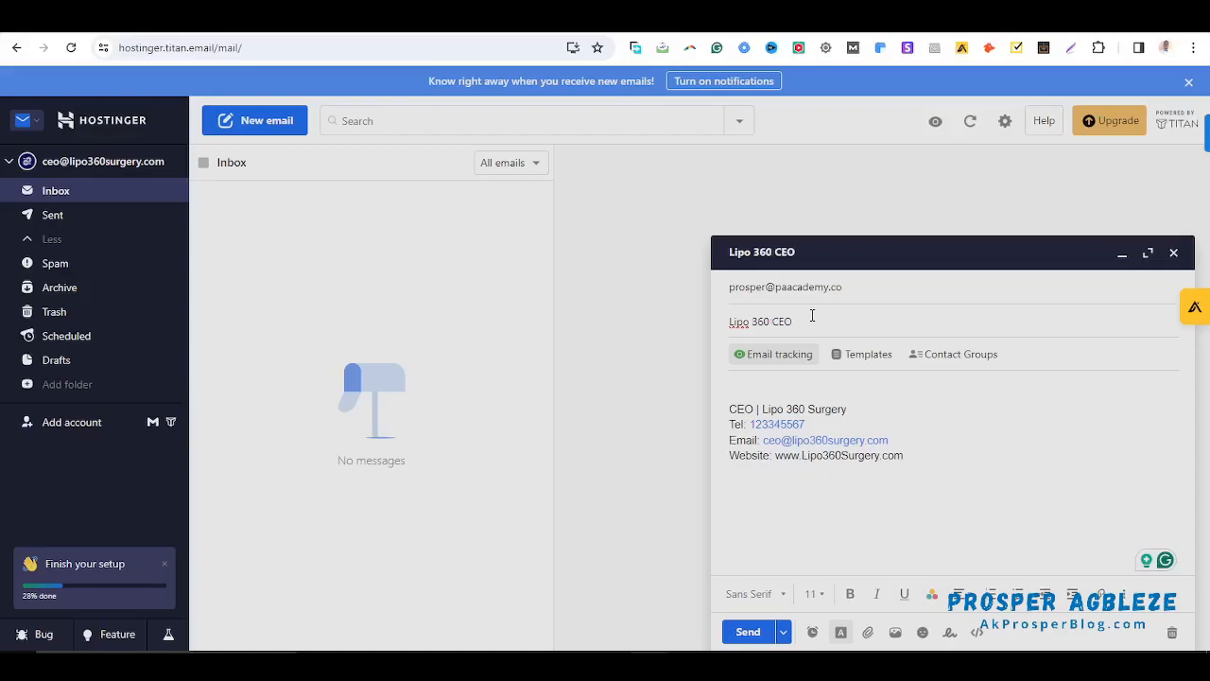
Write 'Hi, this is a test email' above the signature and send the message
left_click(792, 382)
type("Hi, this is a test email.")
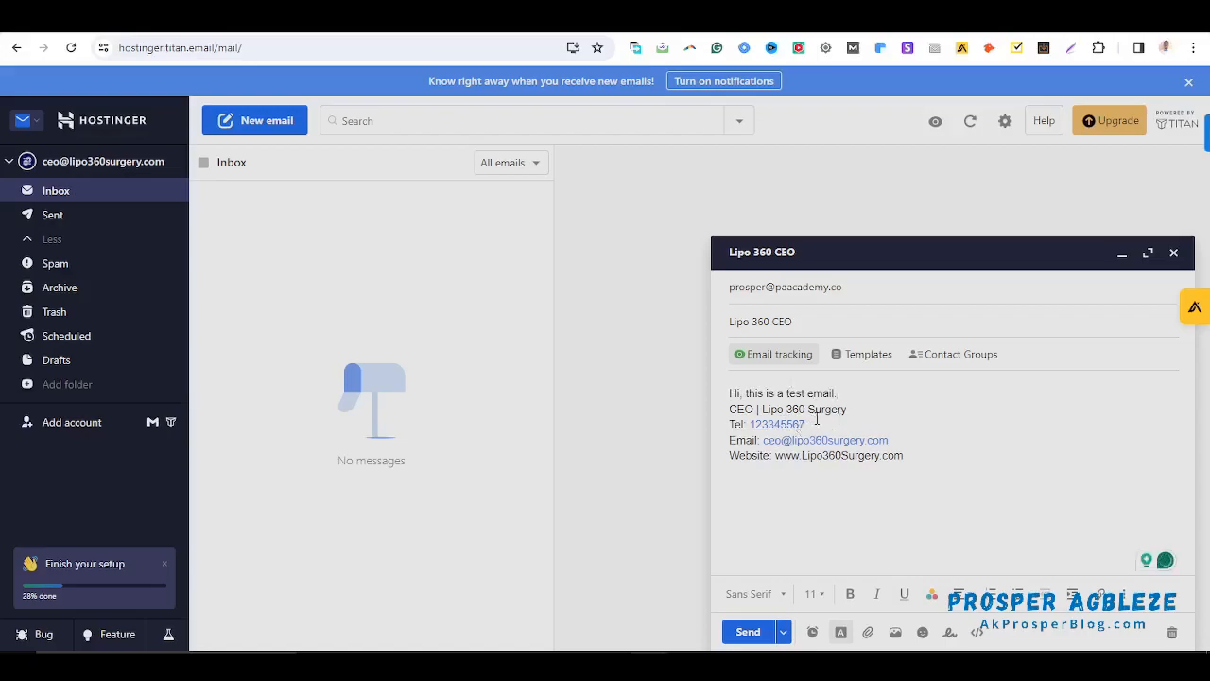
key("Return")
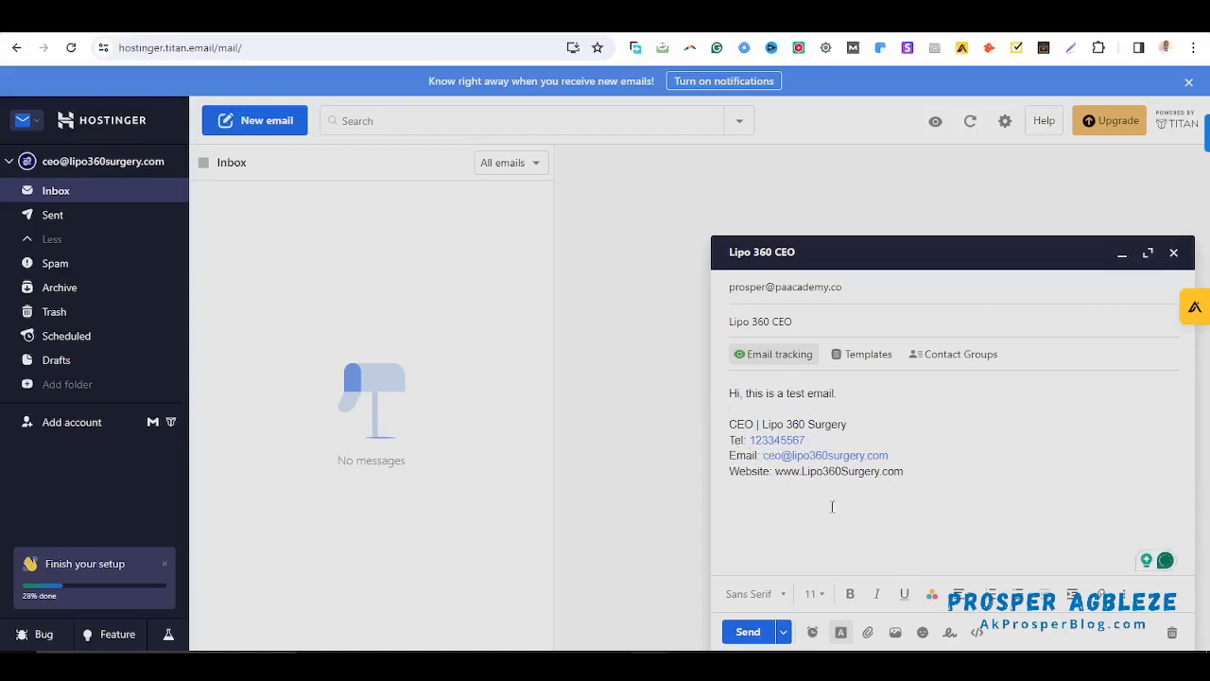
left_click(748, 633)
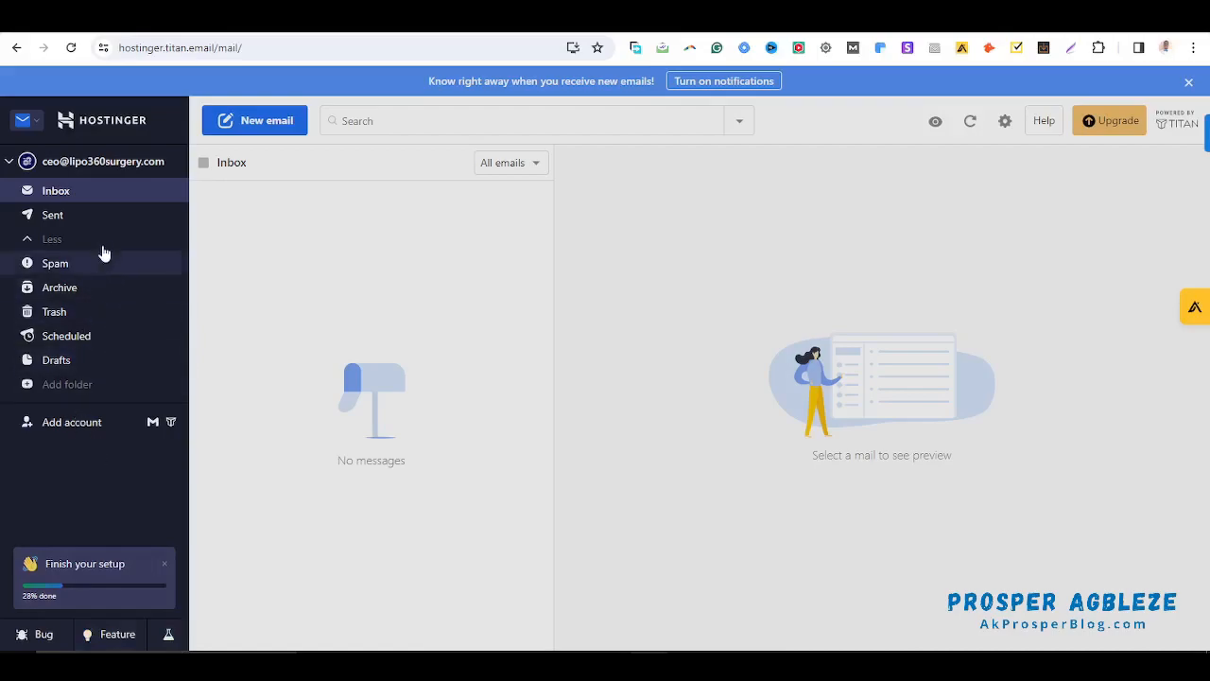
Open Preferences from the settings gear and switch to the Account settings page
left_click(11, 162)
left_click(10, 164)
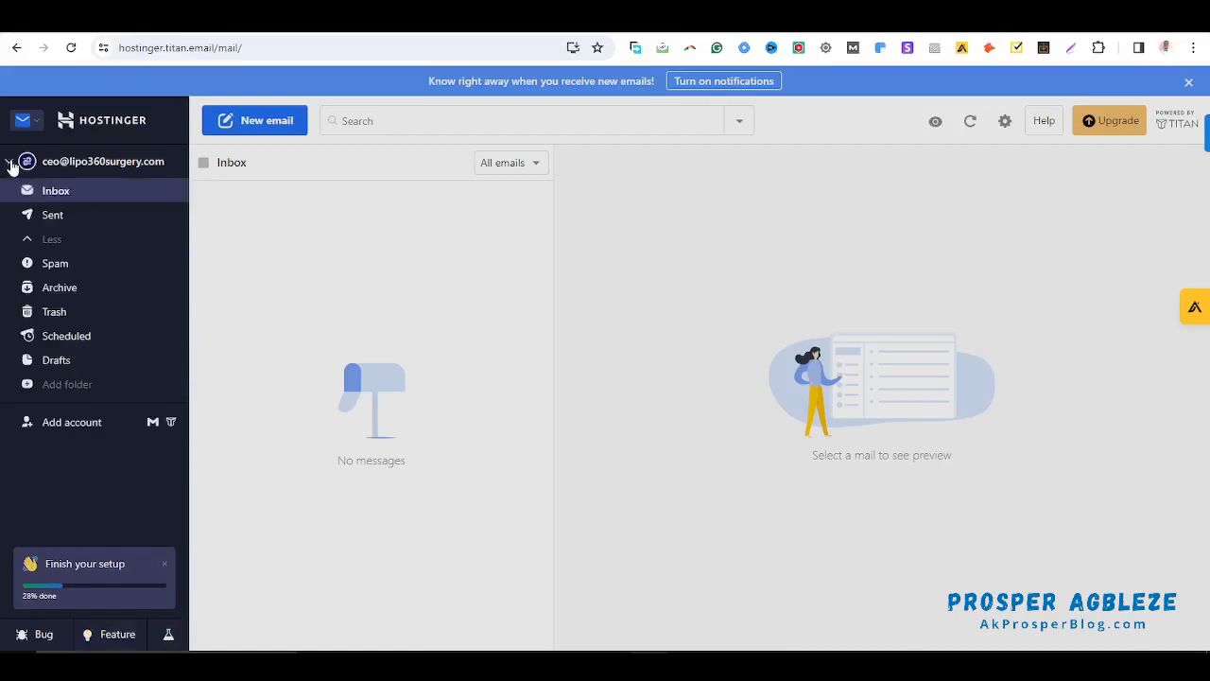
left_click(1005, 122)
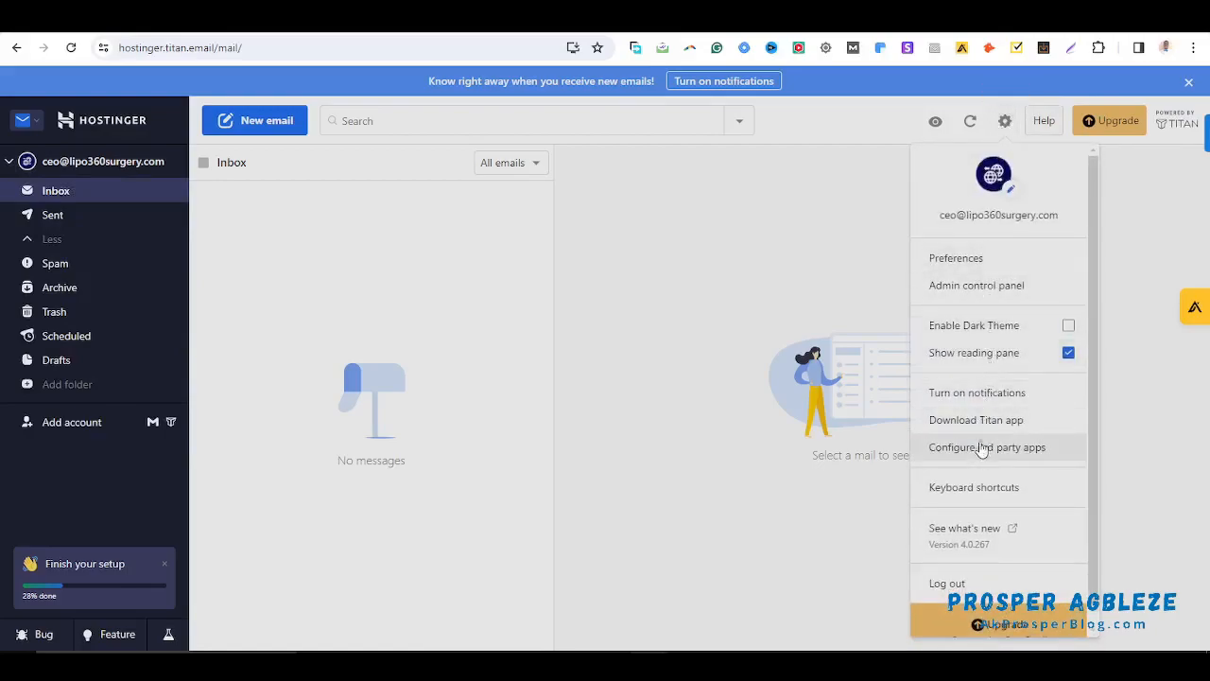
left_click(964, 268)
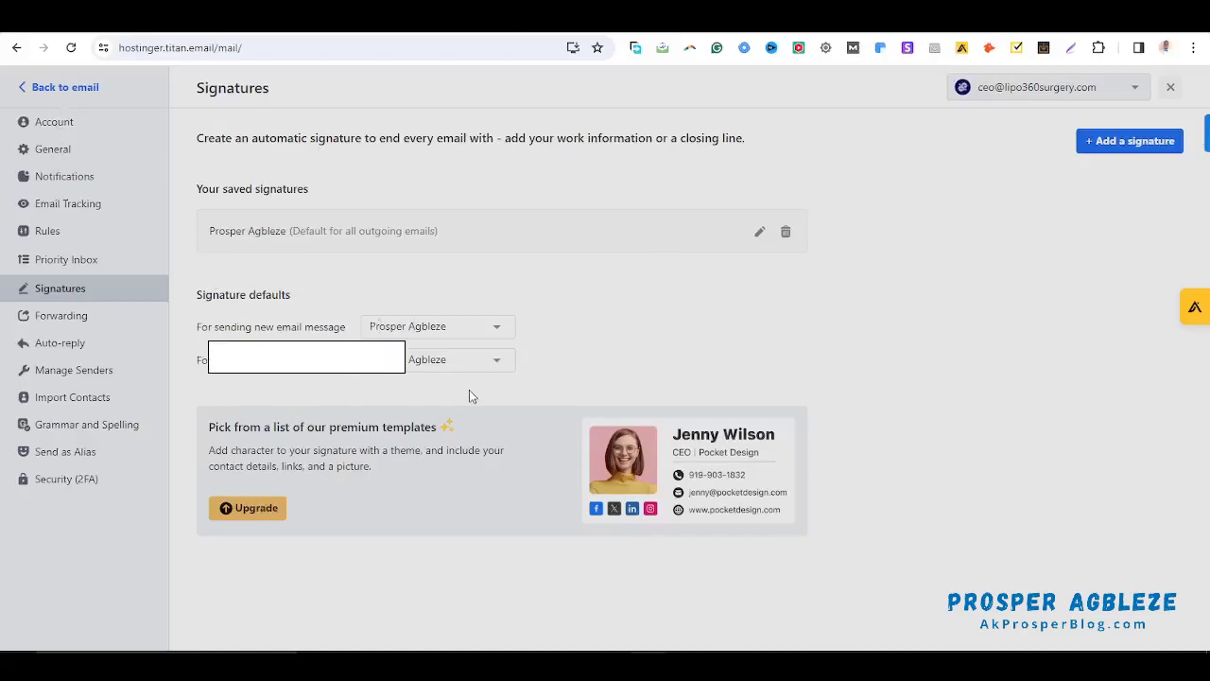
left_click(75, 127)
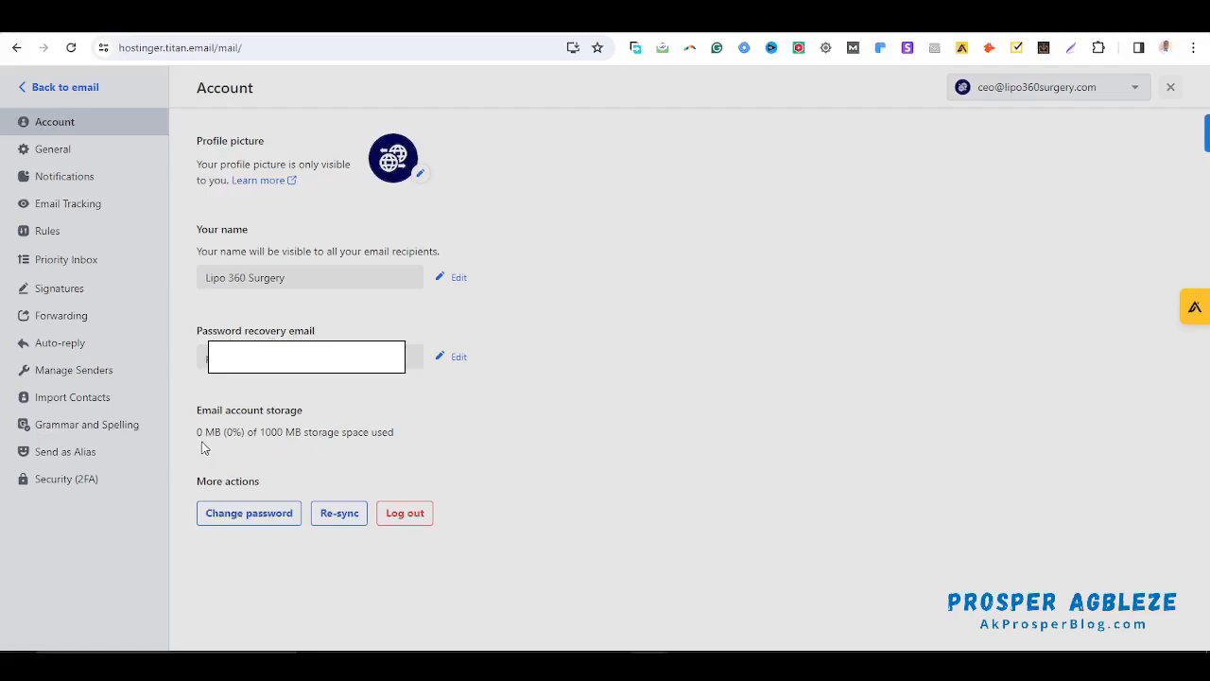
Check the 1000 MB storage line, refresh Gmail for the test email, then open General settings
left_click_drag(198, 433, 368, 438)
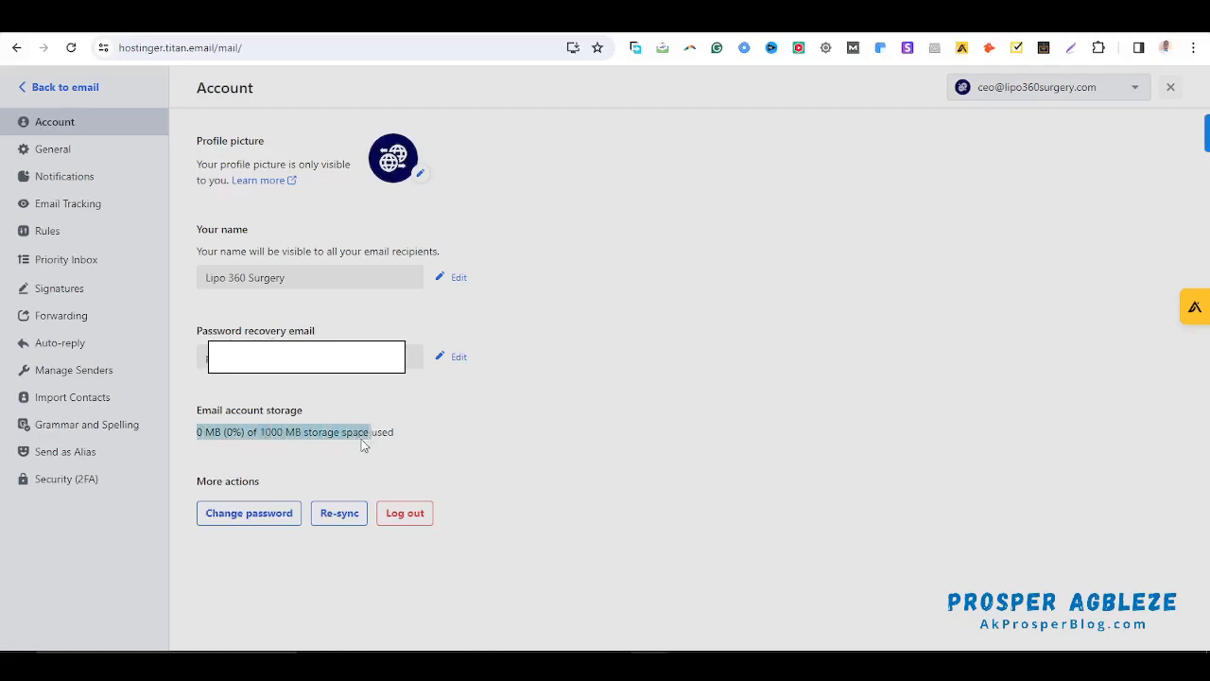
left_click(303, 432)
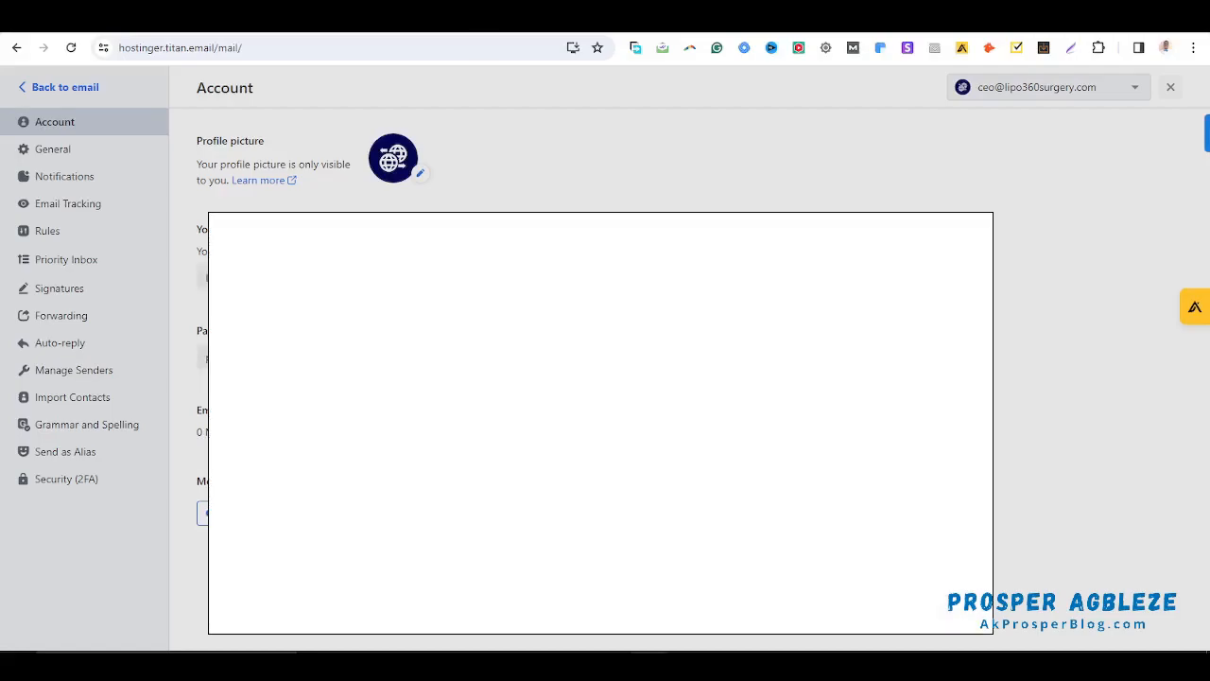
left_click(255, 20)
left_click(258, 134)
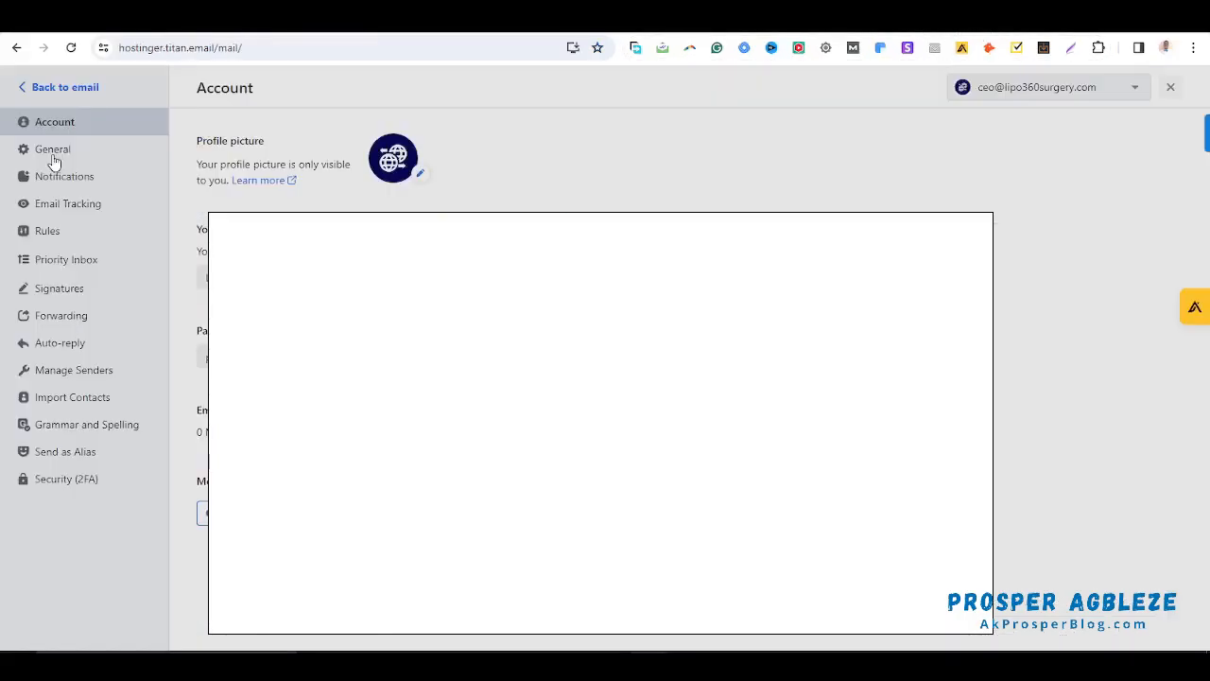
left_click(52, 151)
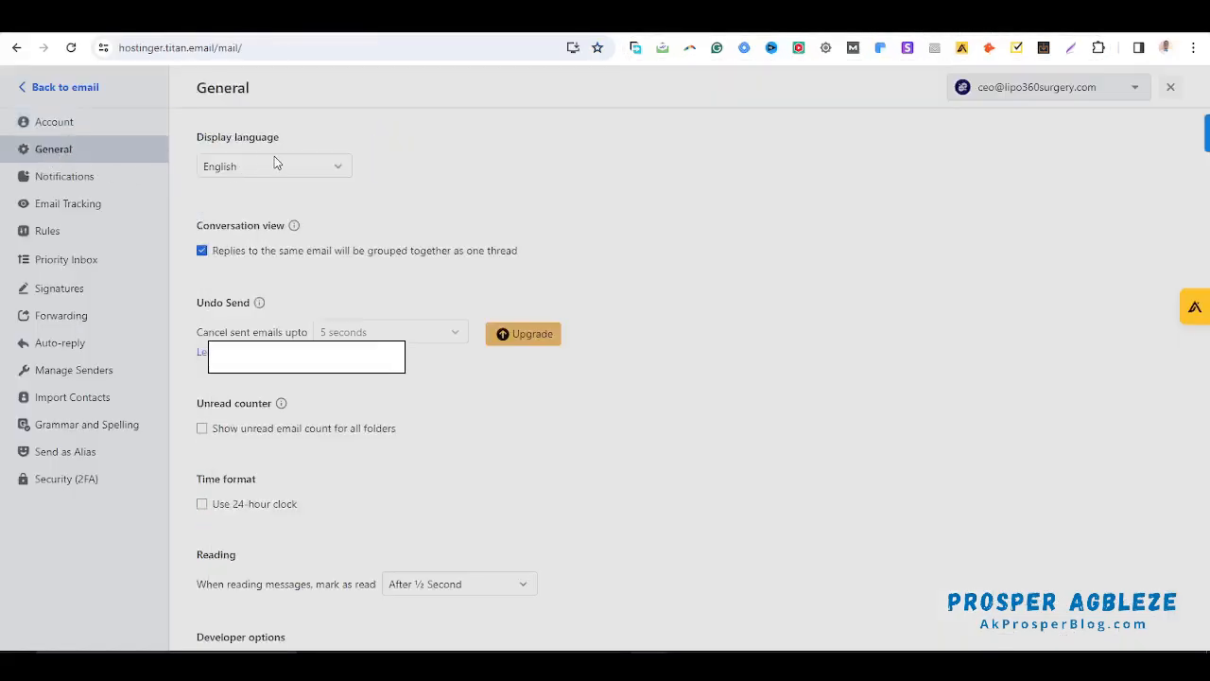
Keep English as the display language and scroll through the General settings
left_click(296, 170)
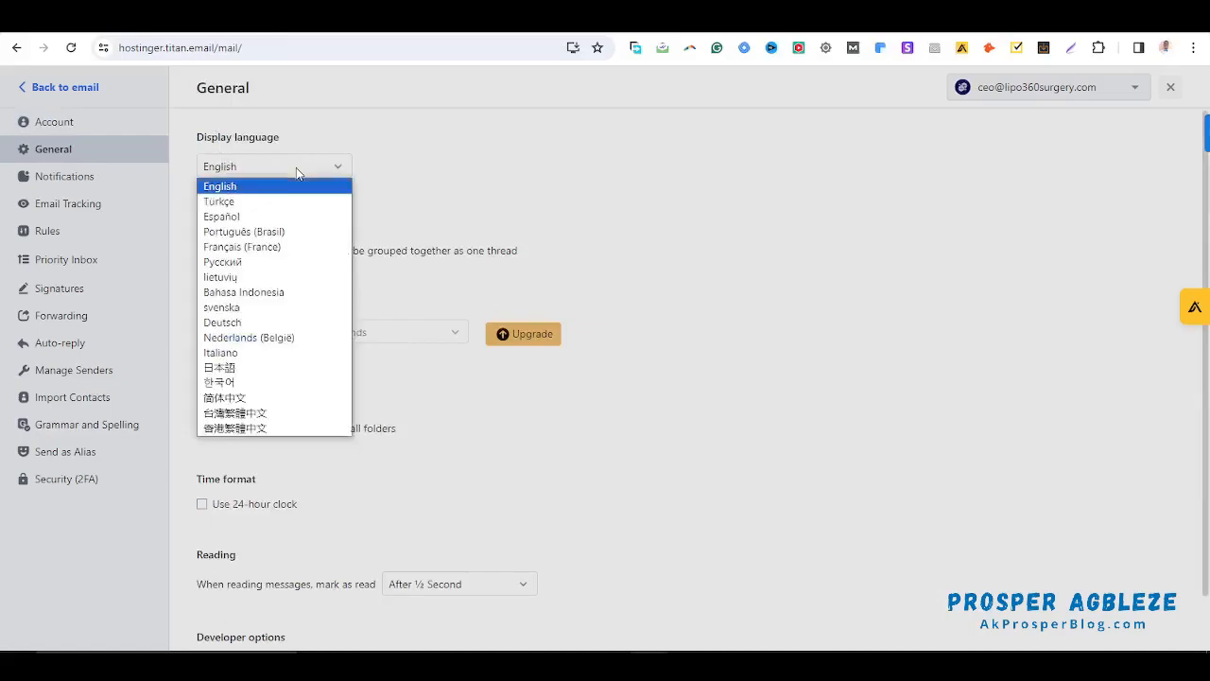
left_click(295, 168)
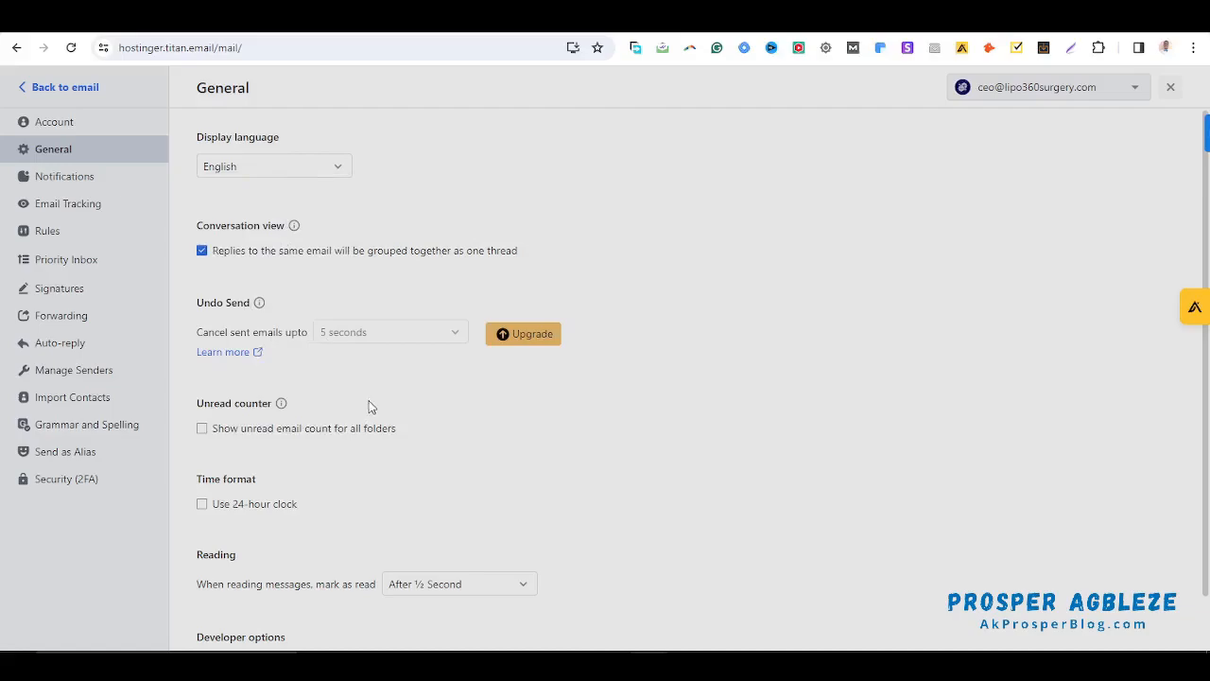
scroll(368, 409, "down", 1)
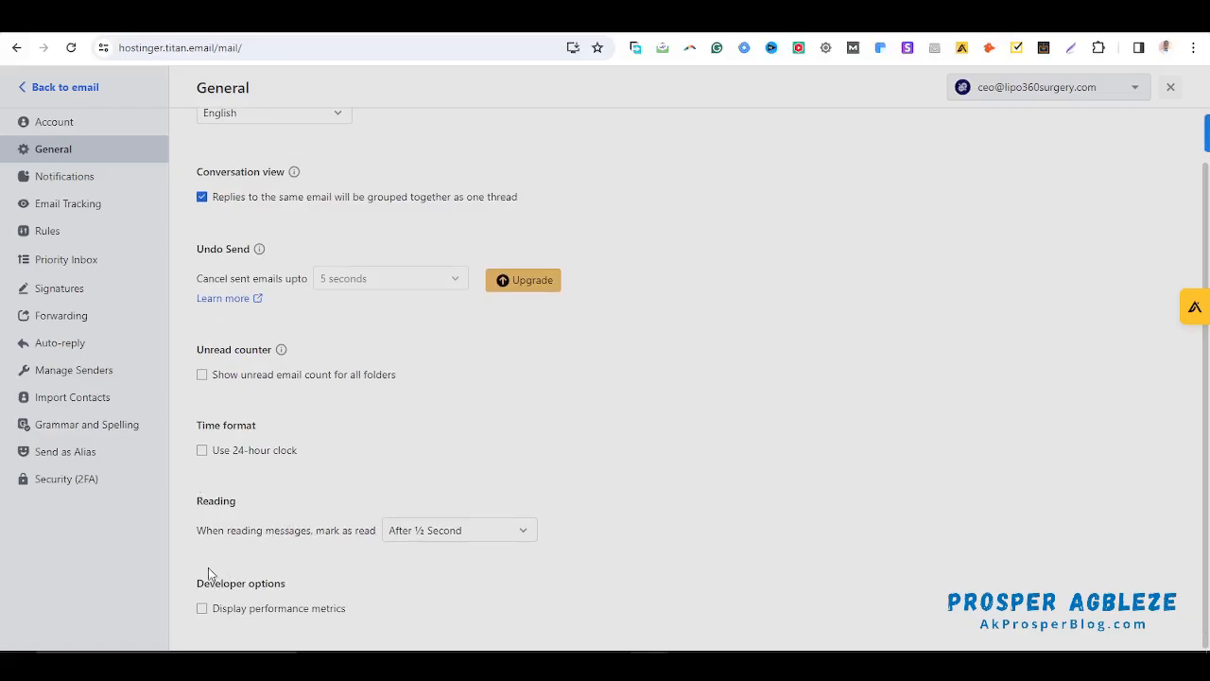
Browse the Notifications, Email Tracking and Rules settings, ending on Forwarding
left_click(65, 177)
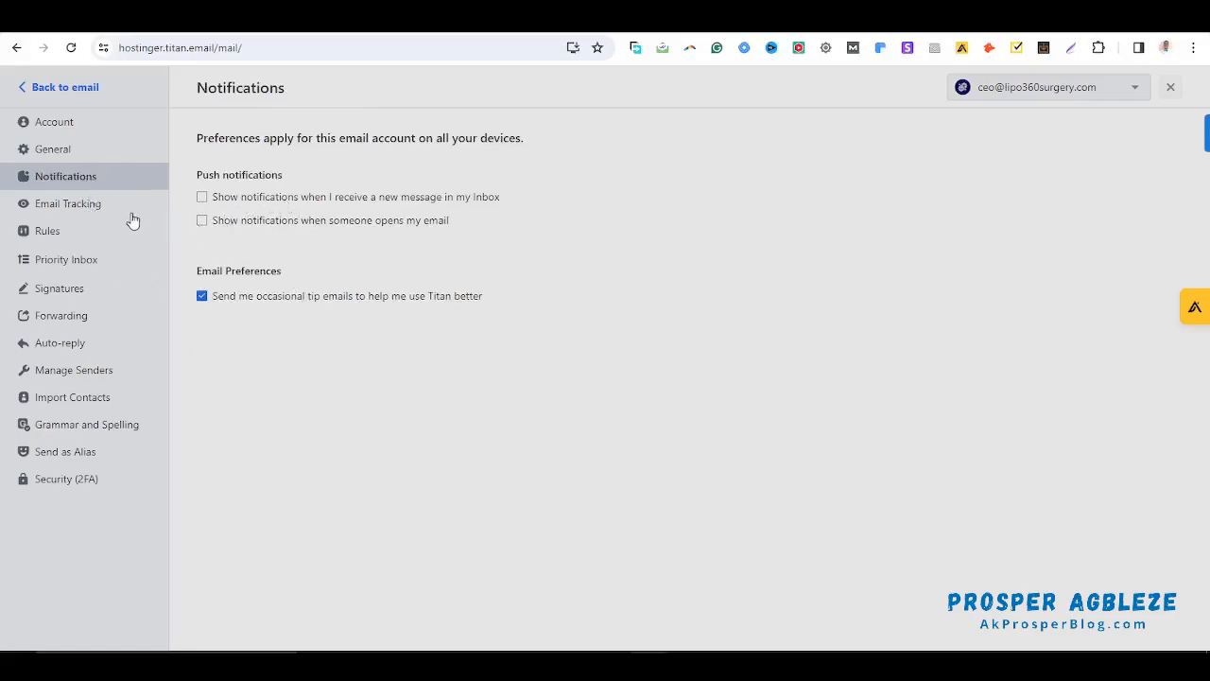
left_click(102, 208)
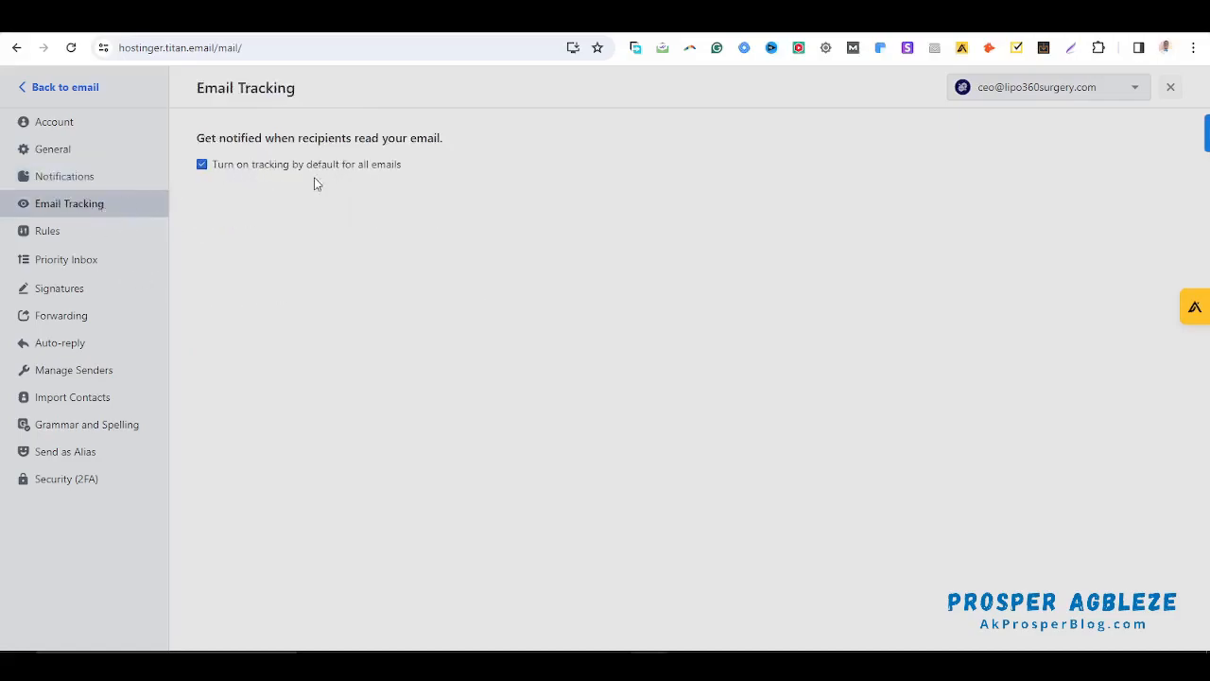
left_click(114, 243)
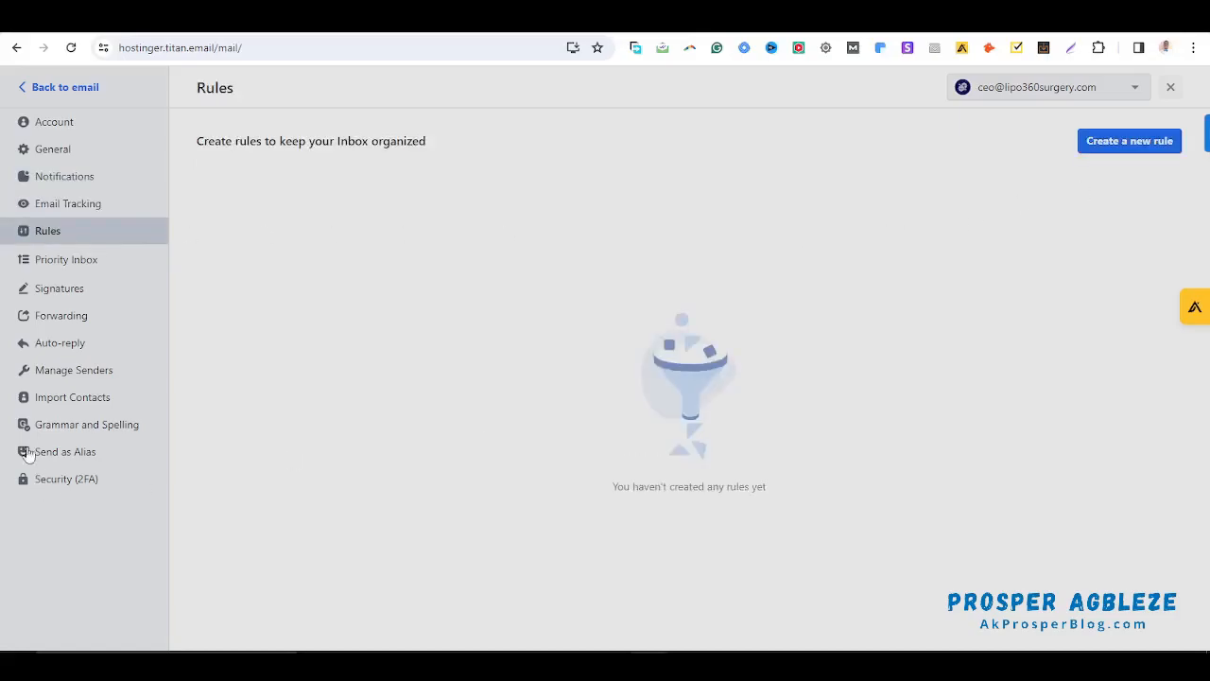
left_click(61, 321)
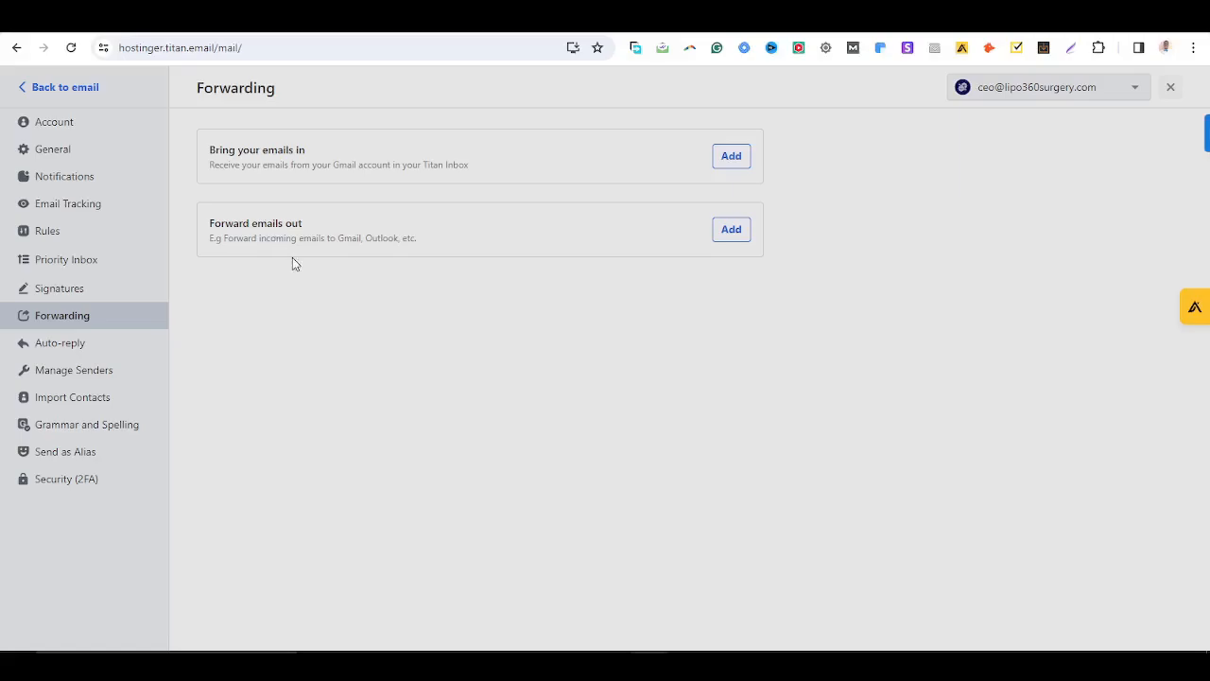
Add a Forward emails out rule and click into the Forward emails to field
left_click(730, 228)
left_click(731, 238)
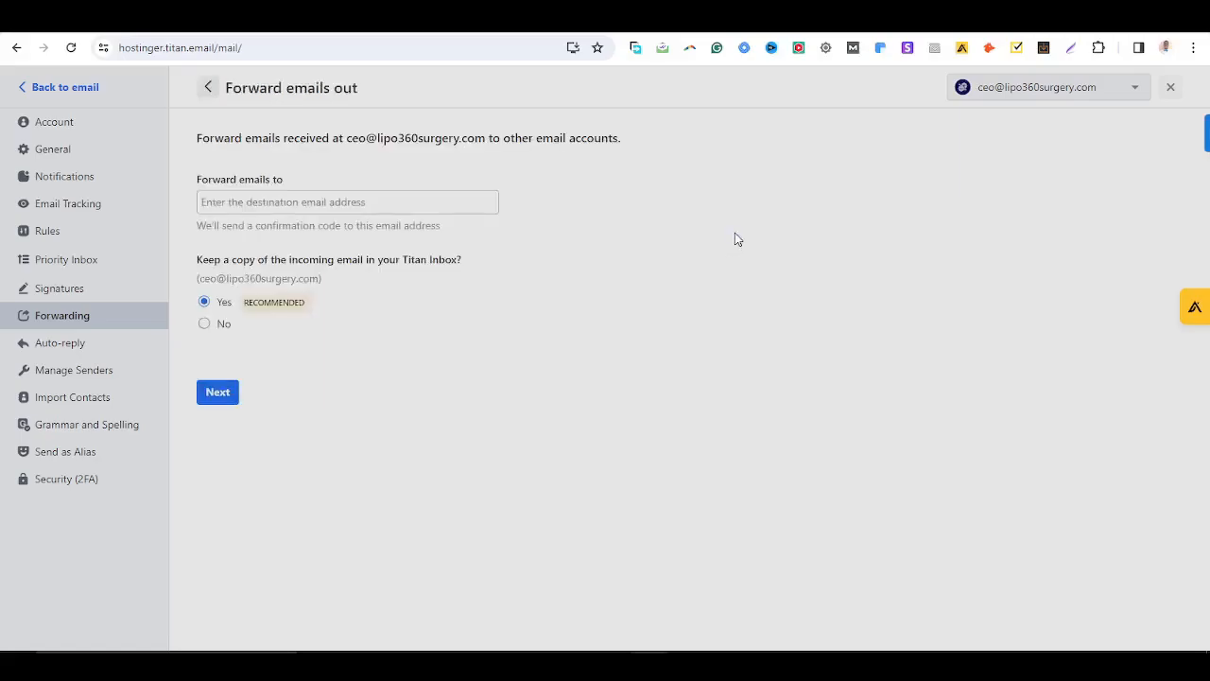
left_click(257, 205)
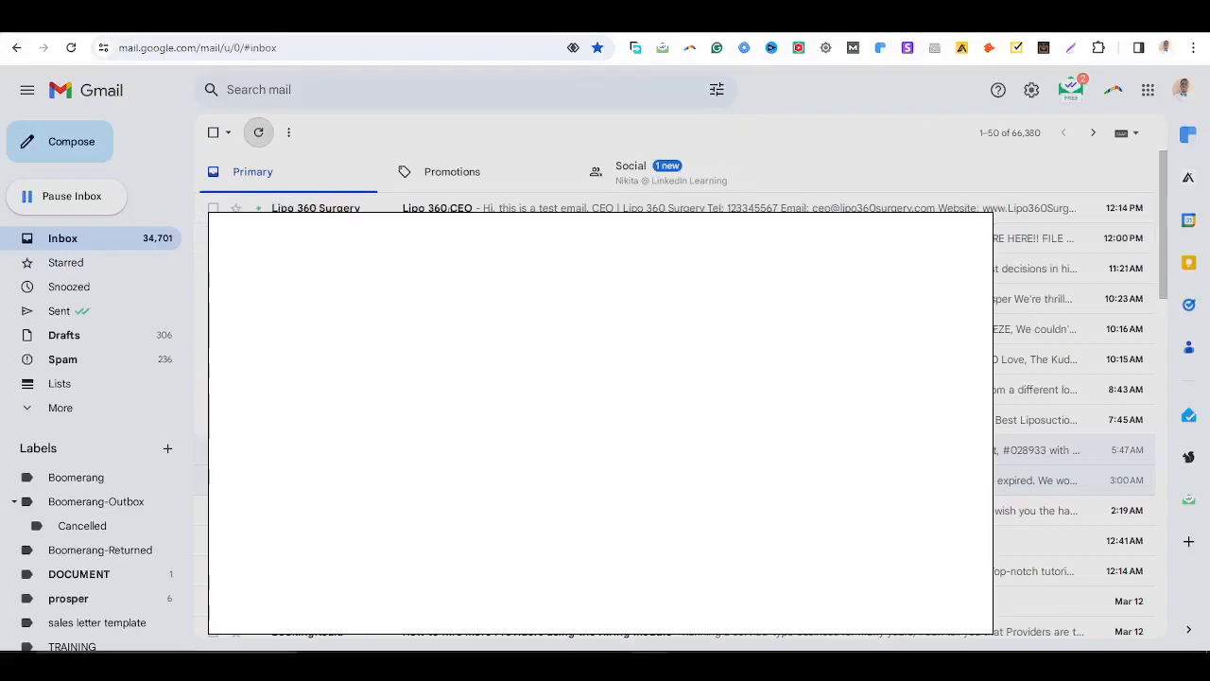
Open the Lipo 360 CEO test email in Gmail, inspect its sender and signature, then return to the inbox
left_click(458, 208)
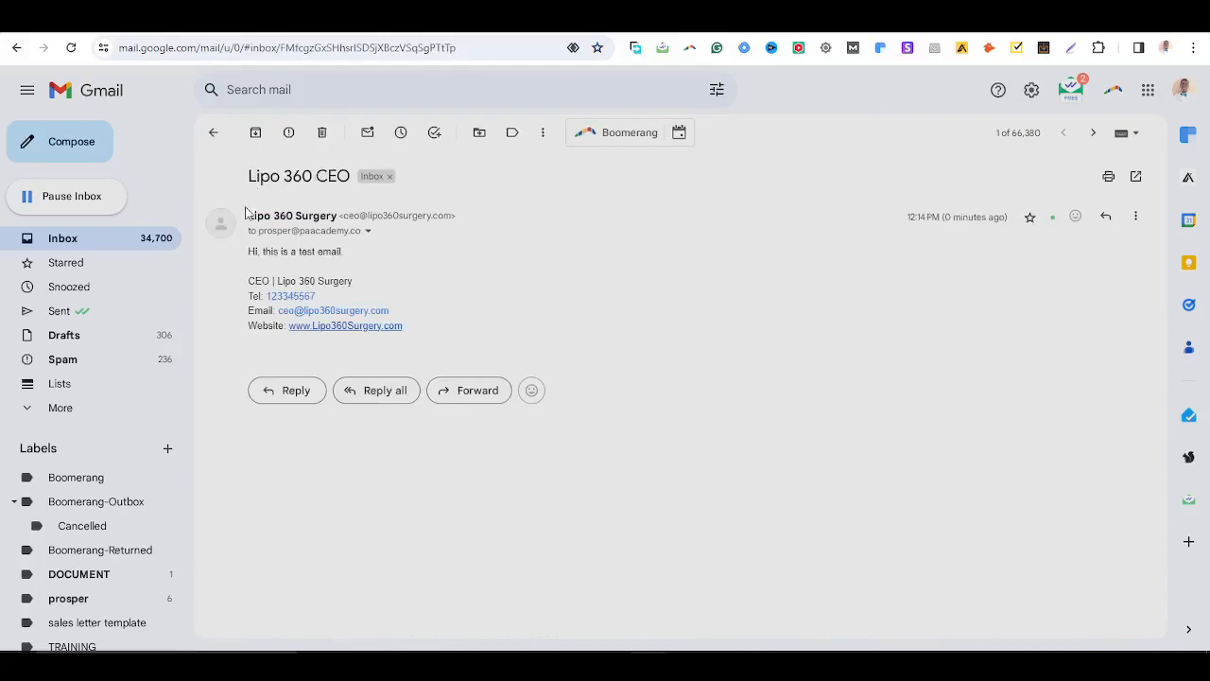
left_click_drag(246, 216, 334, 216)
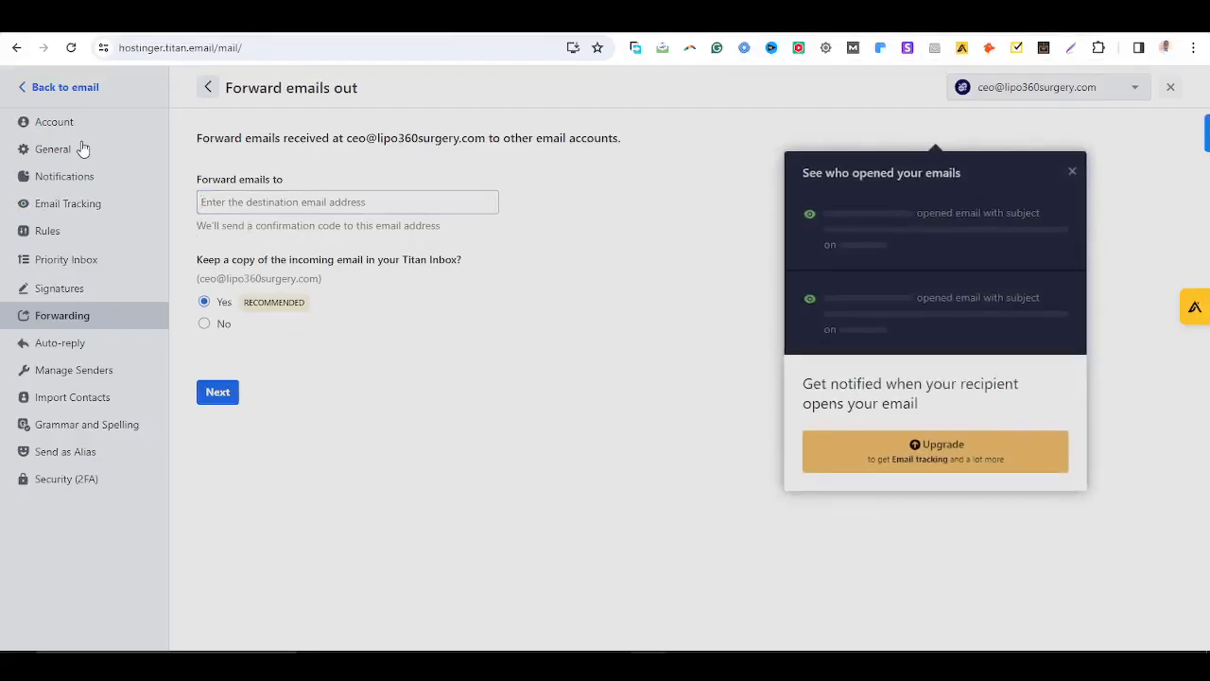
left_click(82, 130)
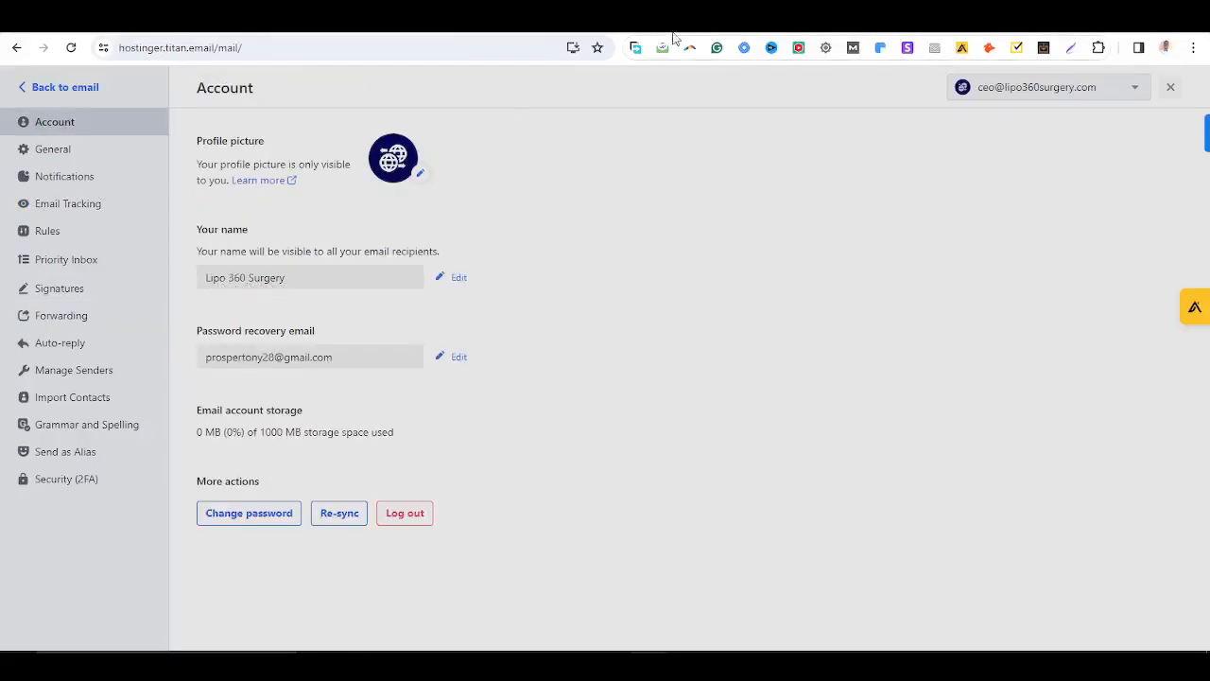
left_click(628, 21)
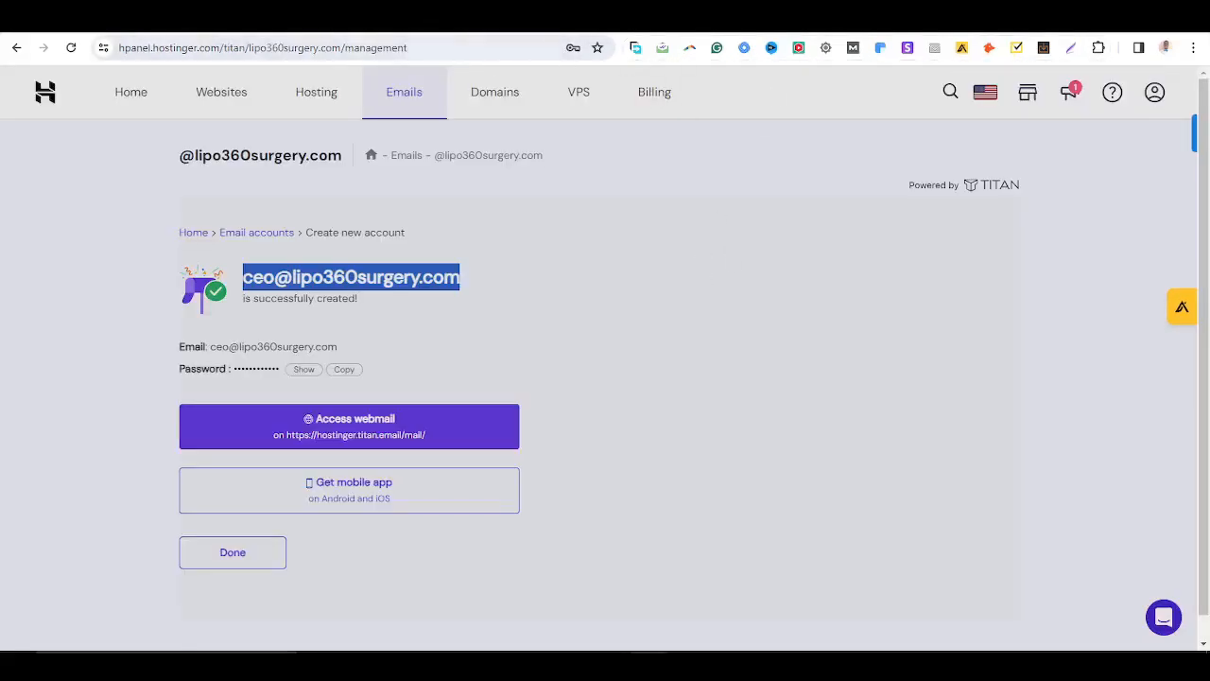
left_click(350, 23)
left_click(588, 240)
left_click_drag(255, 250, 338, 251)
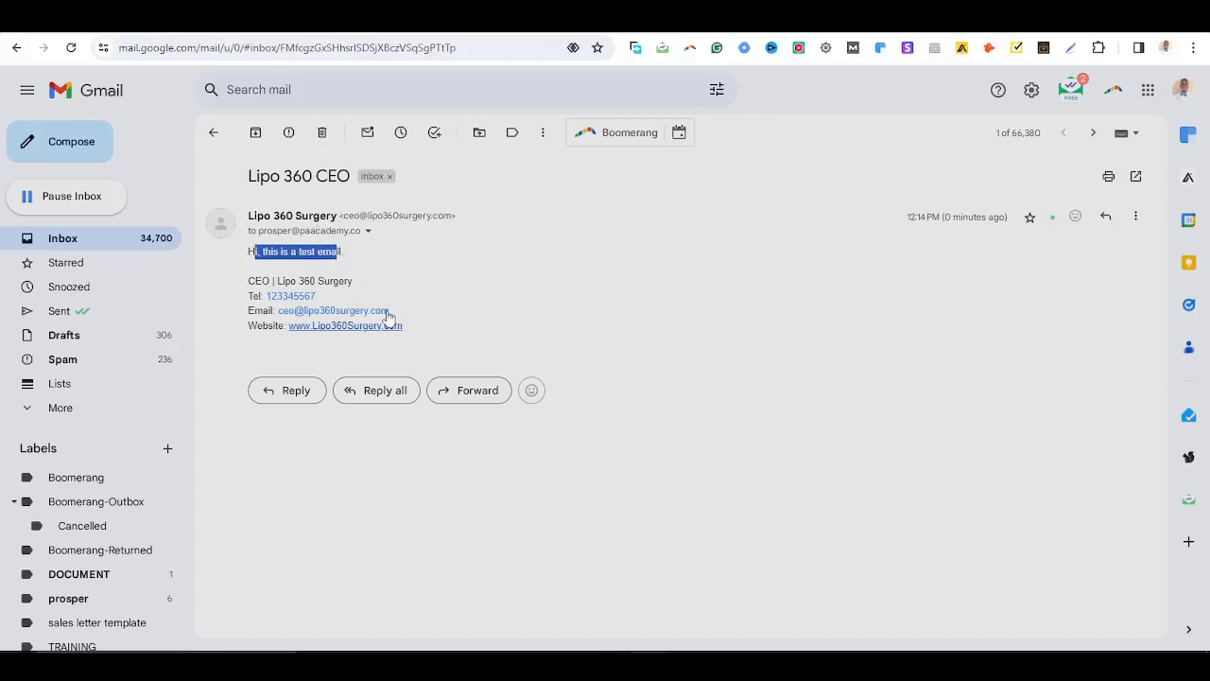
left_click(216, 134)
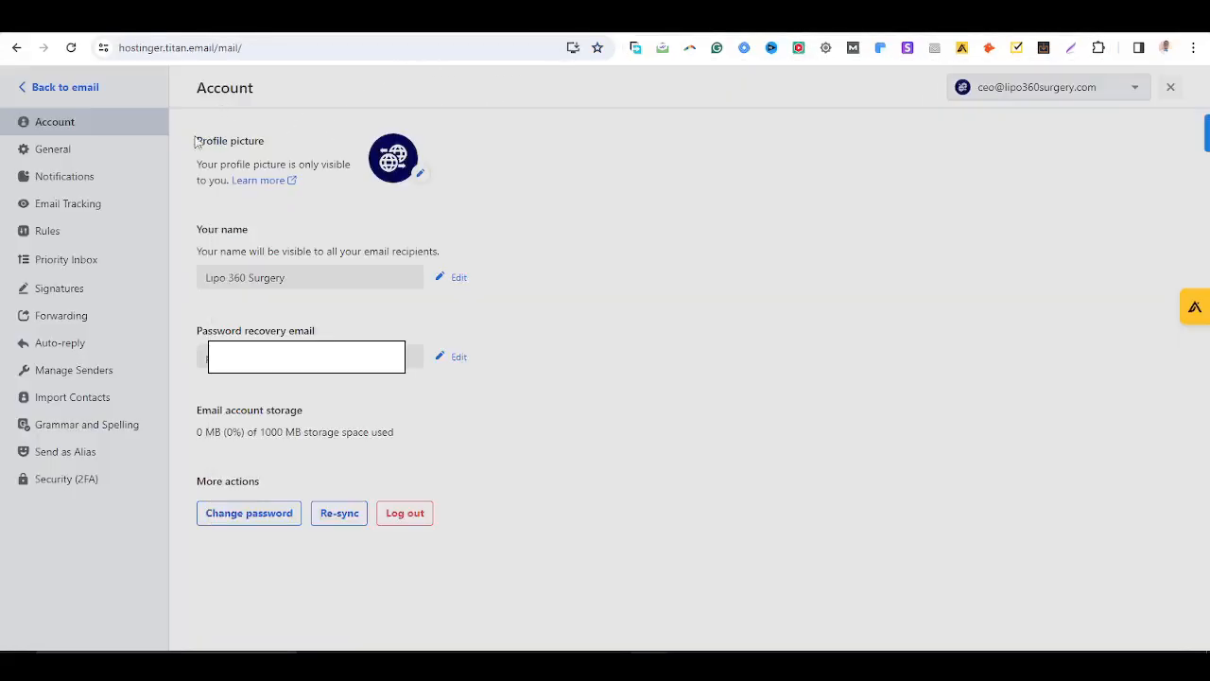
Turn on auto-reply and scroll through its reply options
left_click(61, 343)
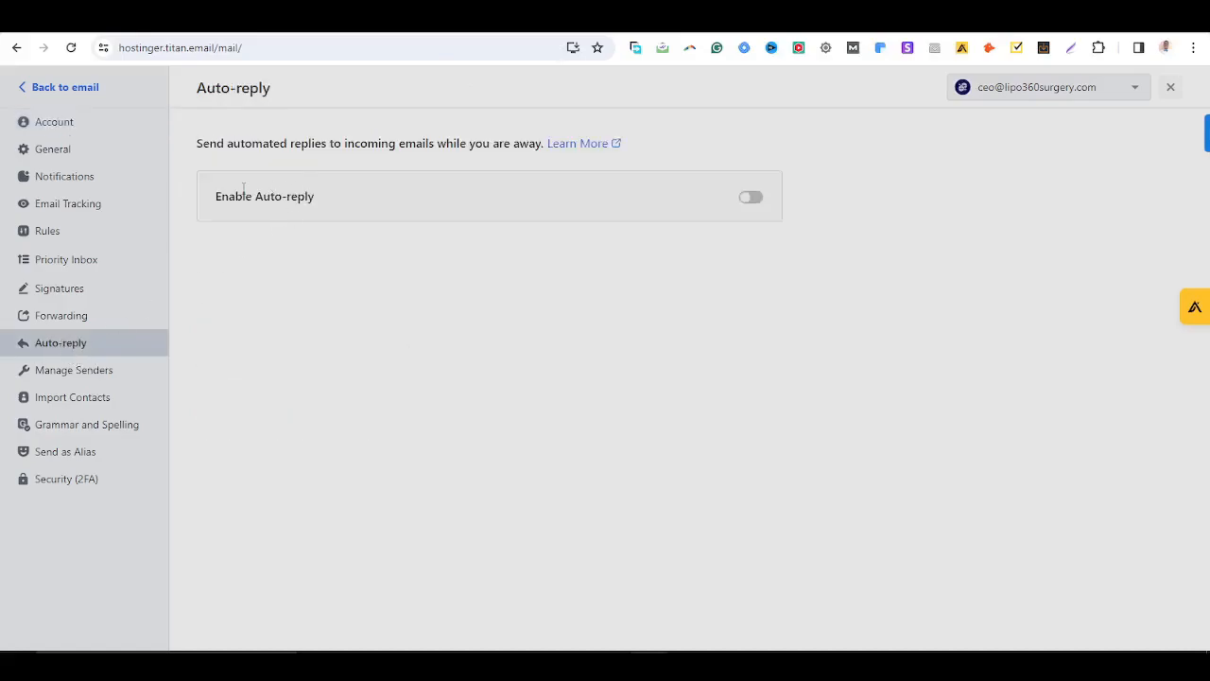
left_click(751, 197)
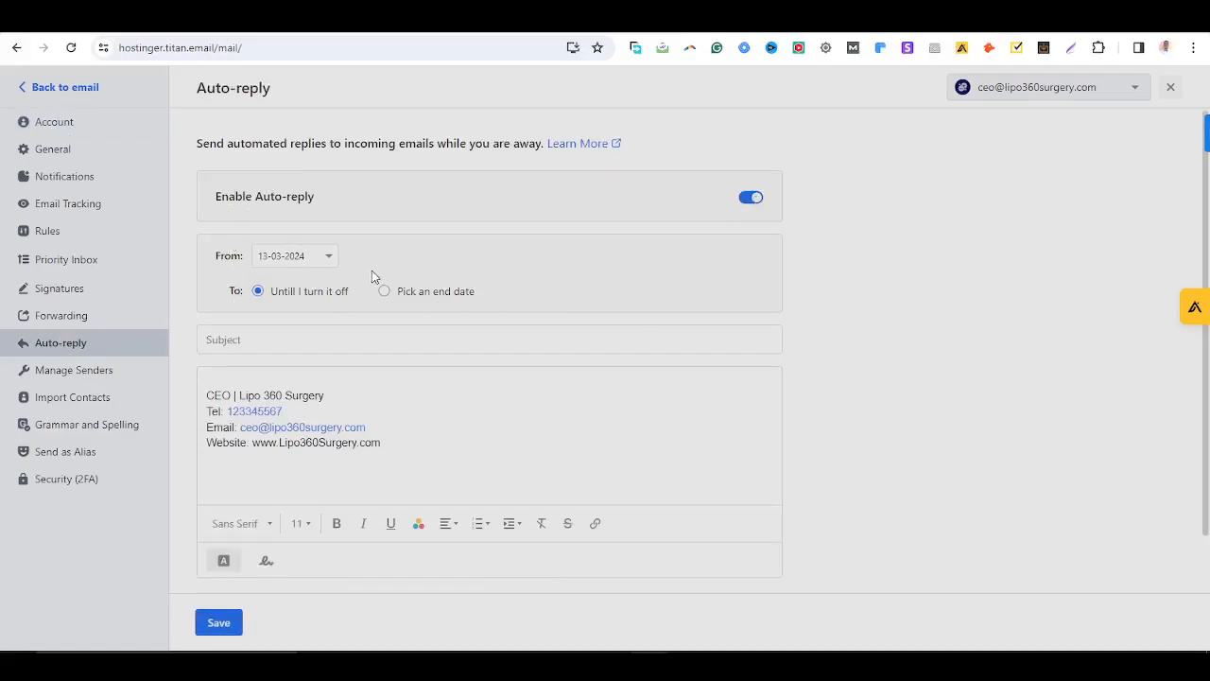
scroll(710, 473, "down", 1)
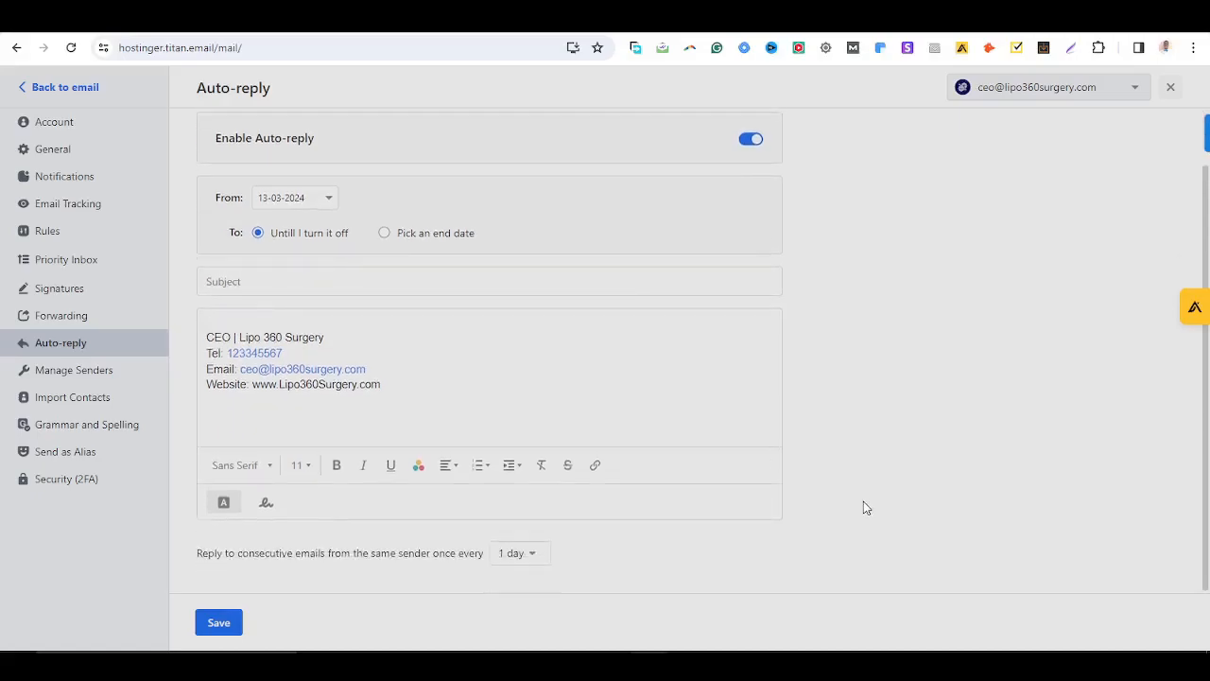
scroll(863, 507, "up", 1)
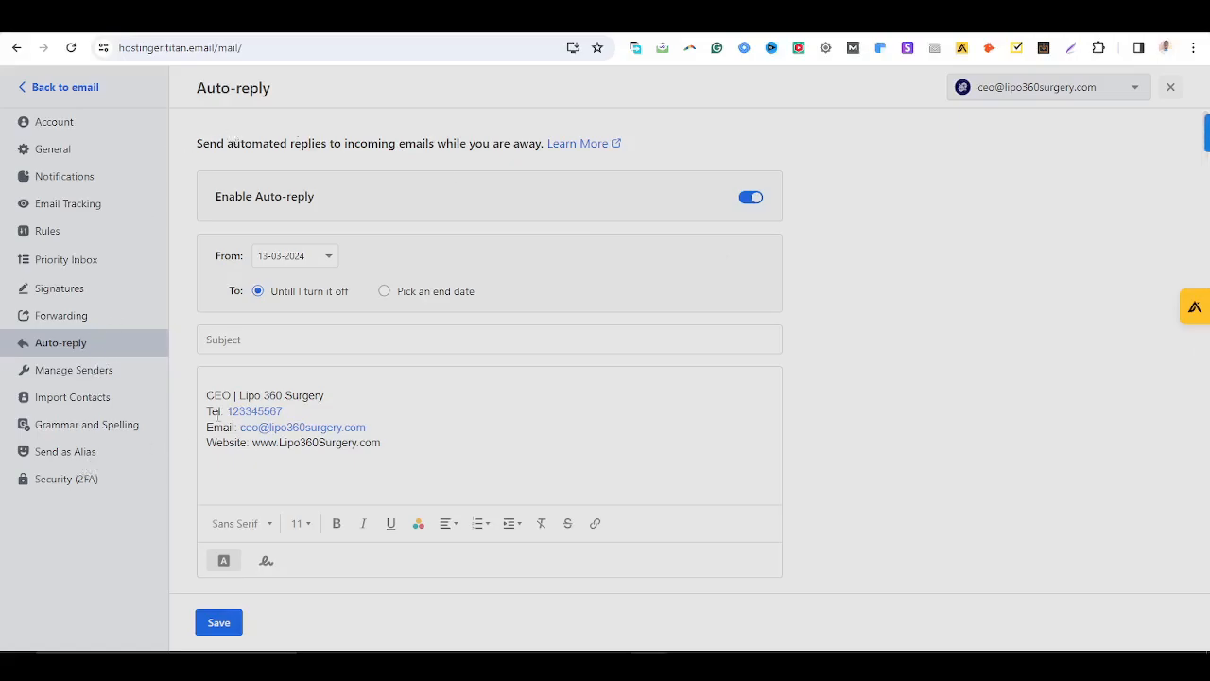
Try saving the auto-reply, then switch it back off and return to the inbox
left_click(52, 88)
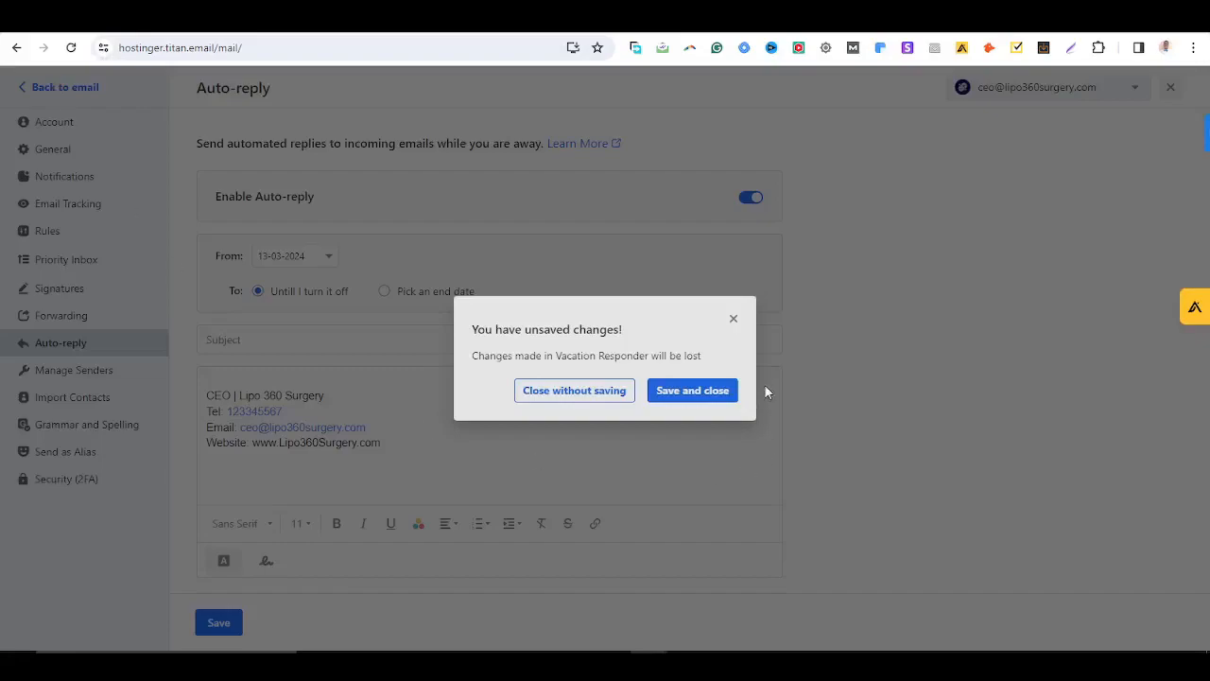
left_click(705, 392)
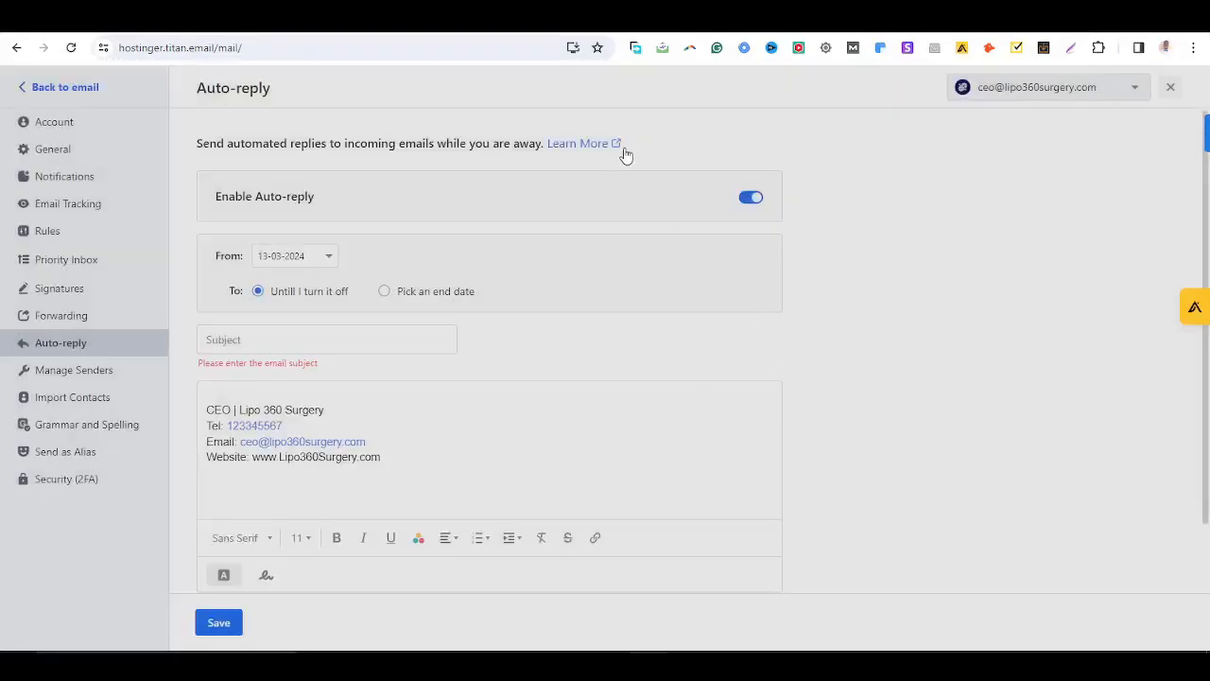
left_click(605, 19)
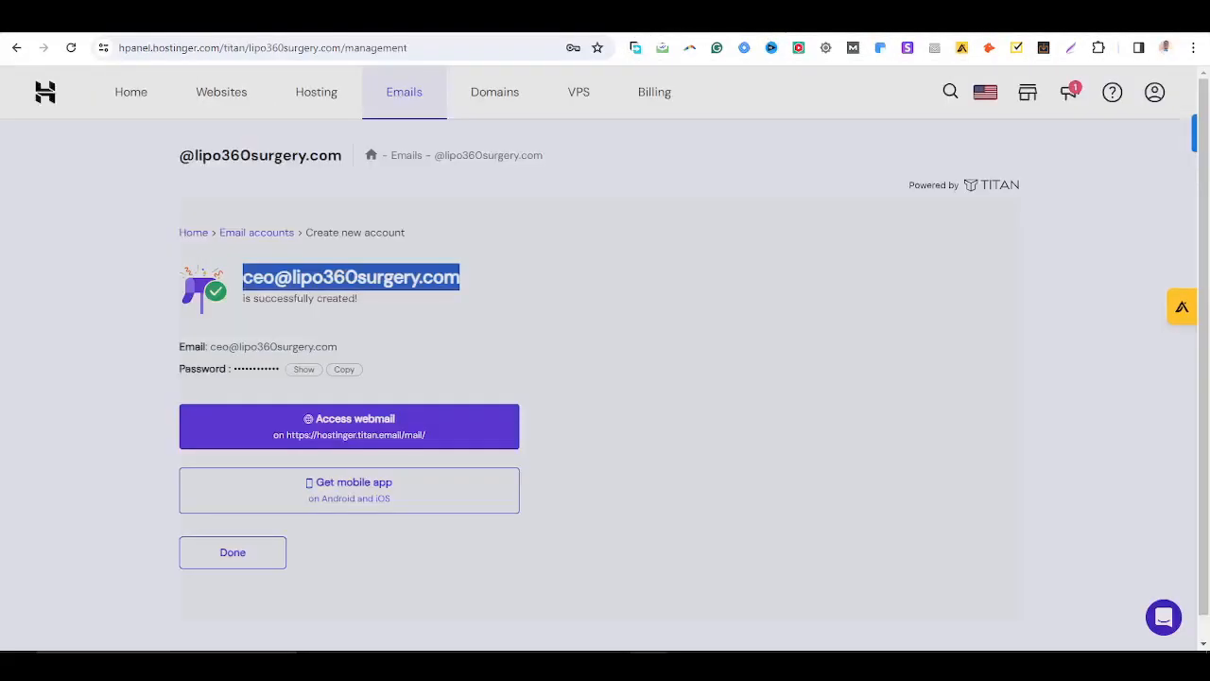
left_click(700, 18)
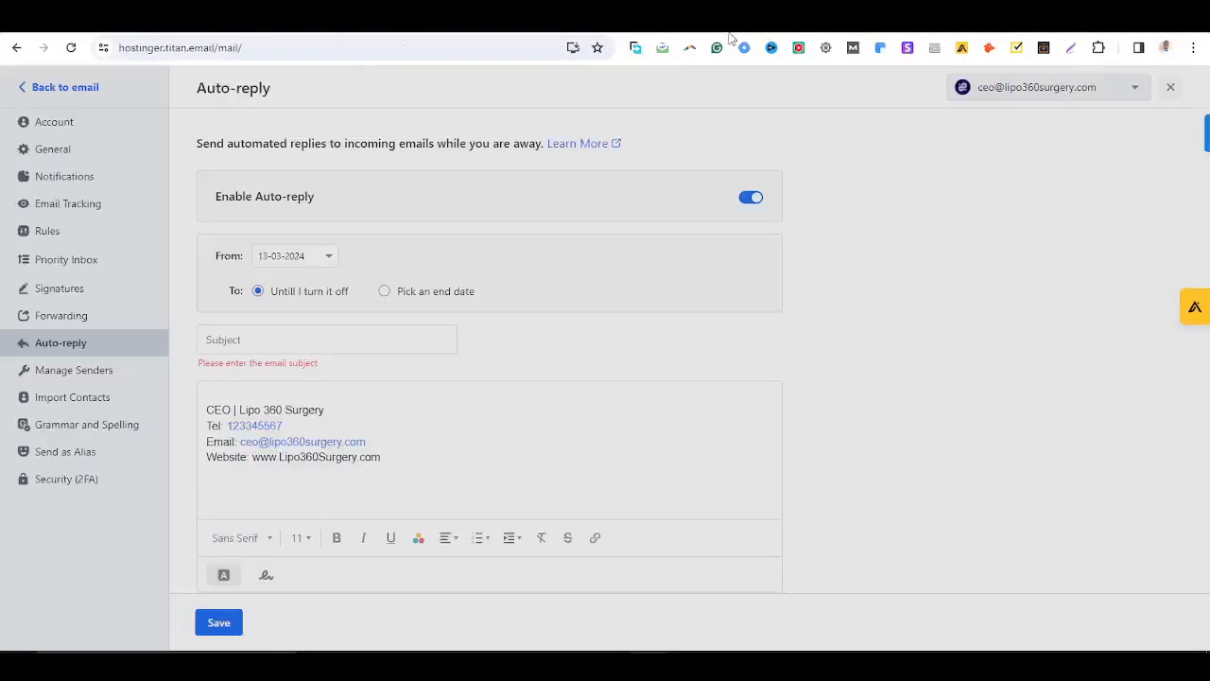
left_click(52, 87)
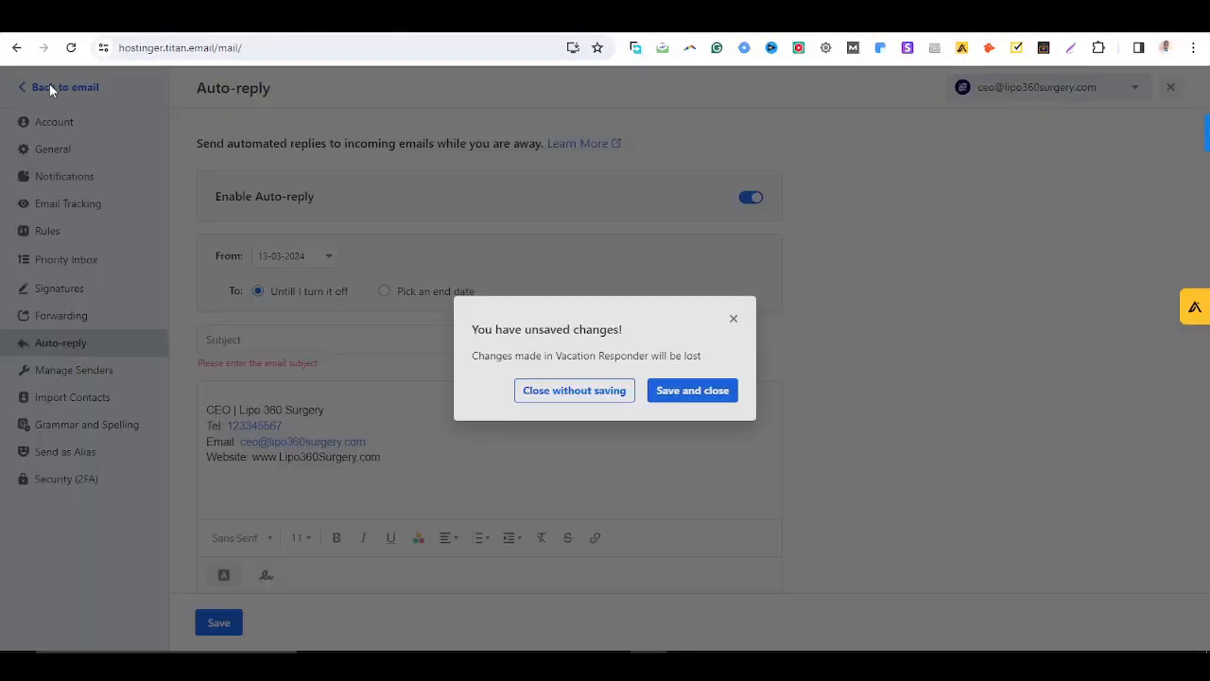
left_click(679, 397)
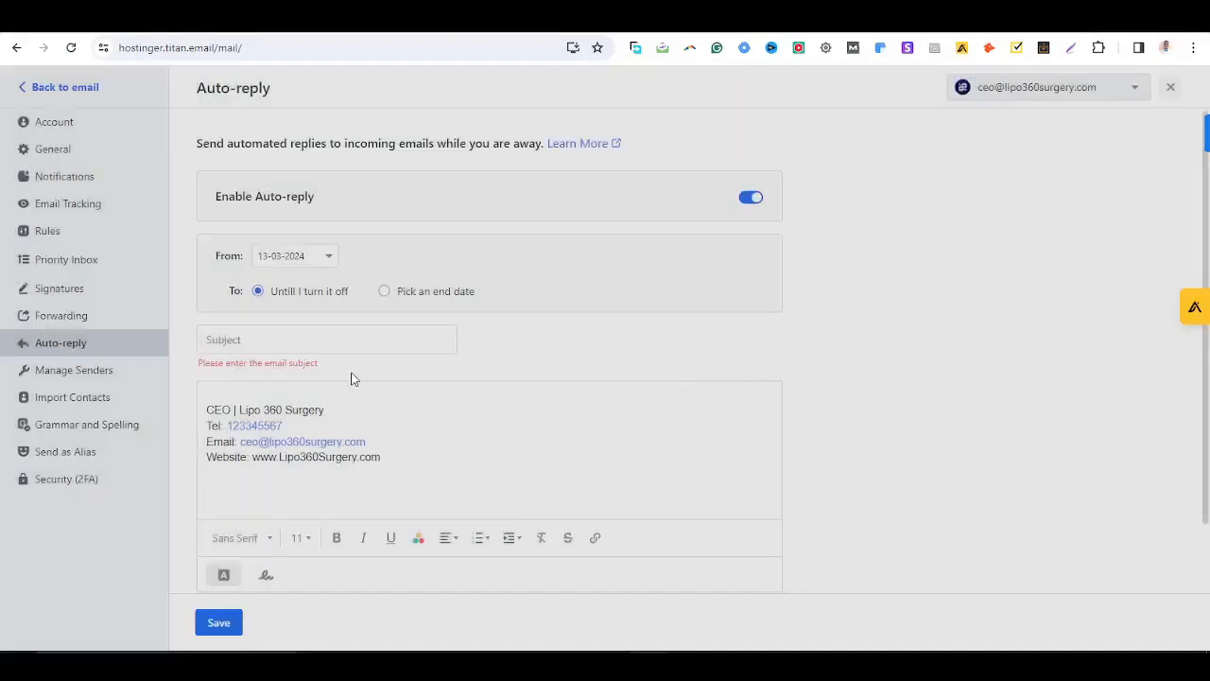
left_click(747, 198)
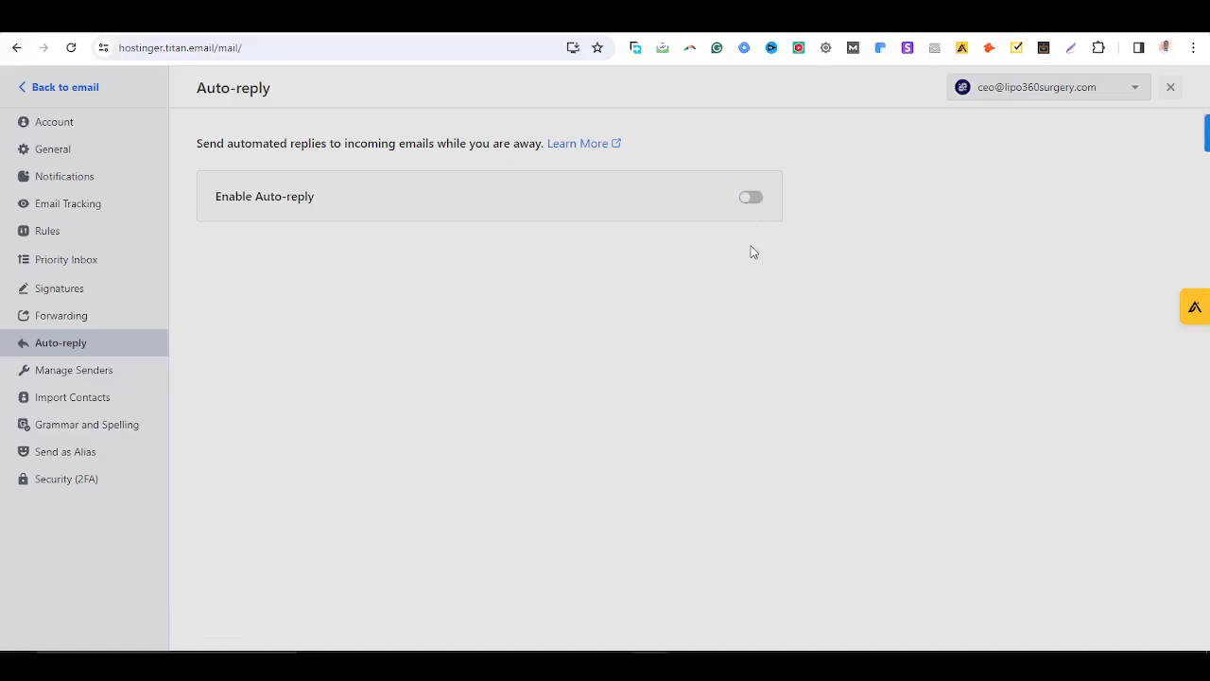
left_click(62, 88)
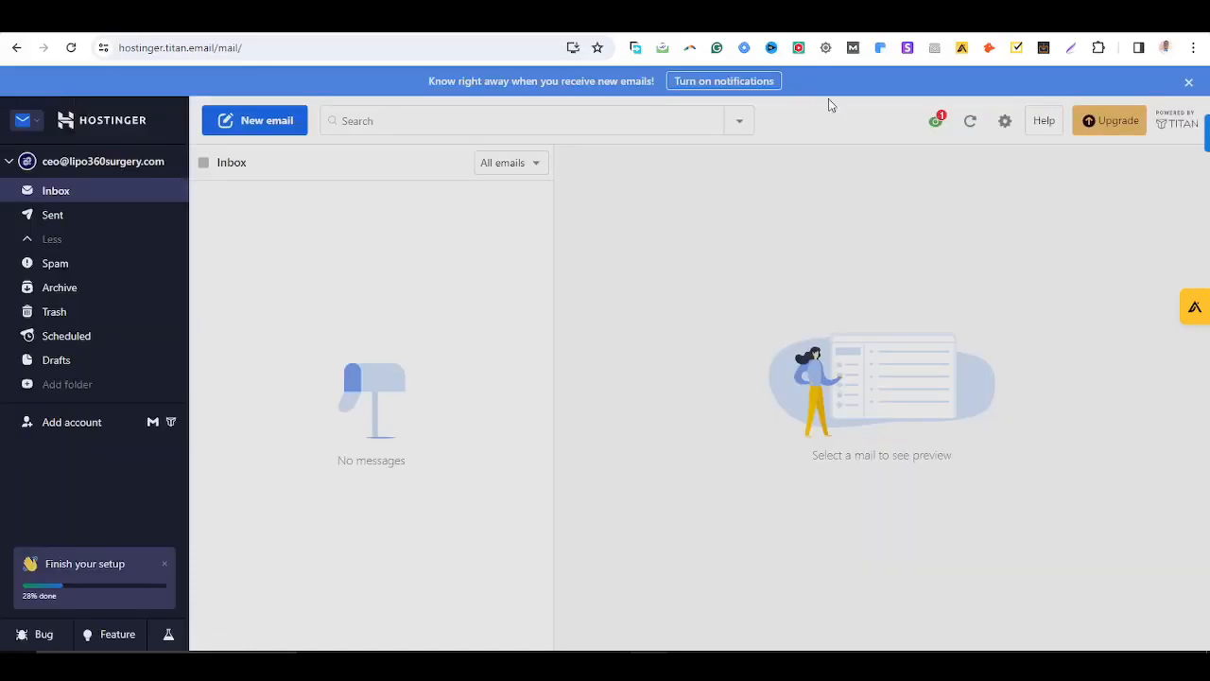
Open the new account's webmail from hPanel, select its login URL, and return to hPanel
left_click(640, 22)
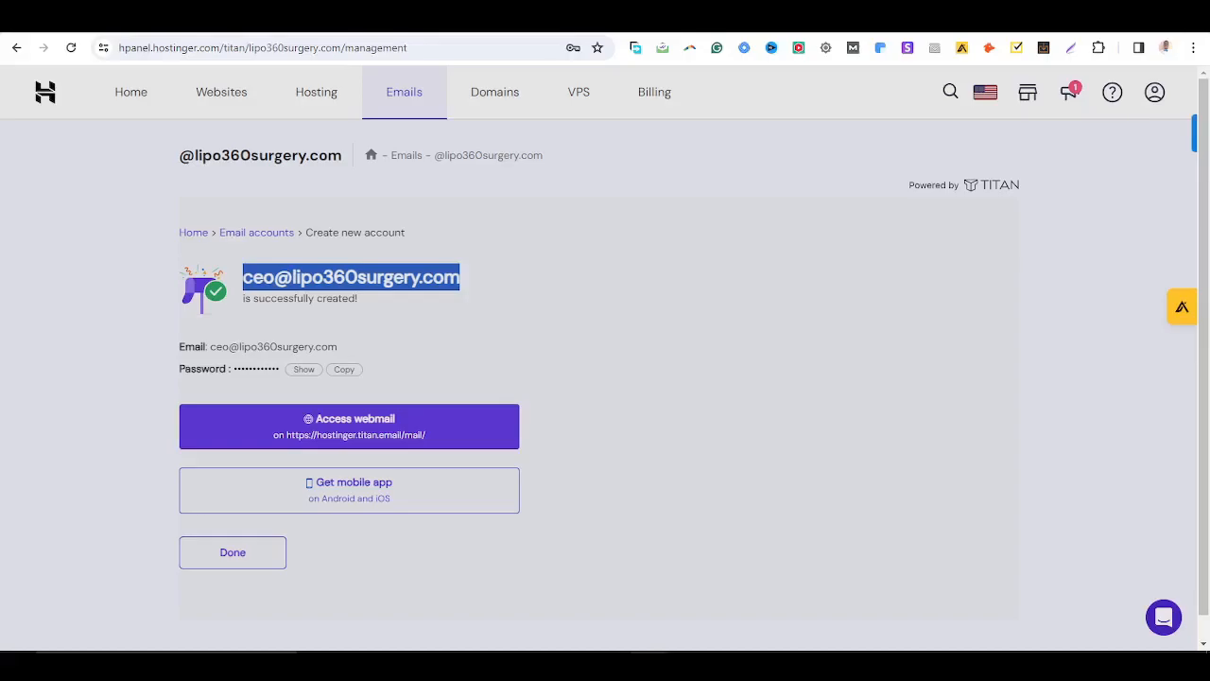
left_click(694, 237)
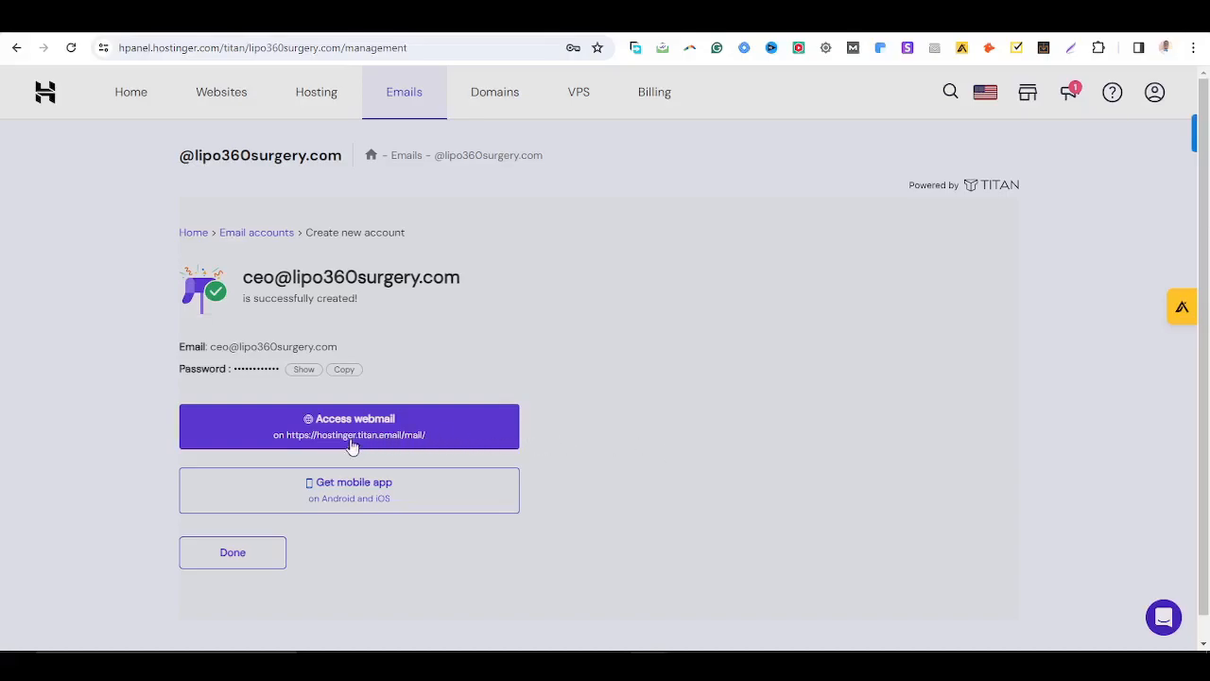
right_click(292, 440)
left_click(832, 483)
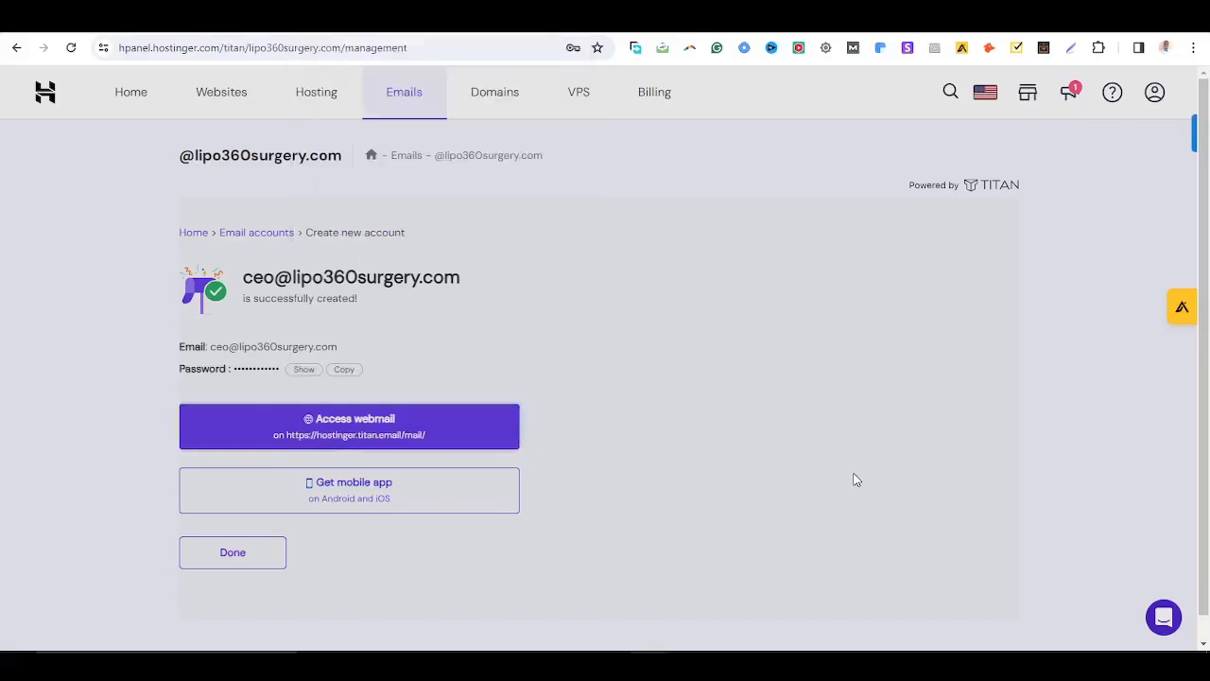
left_click(367, 430)
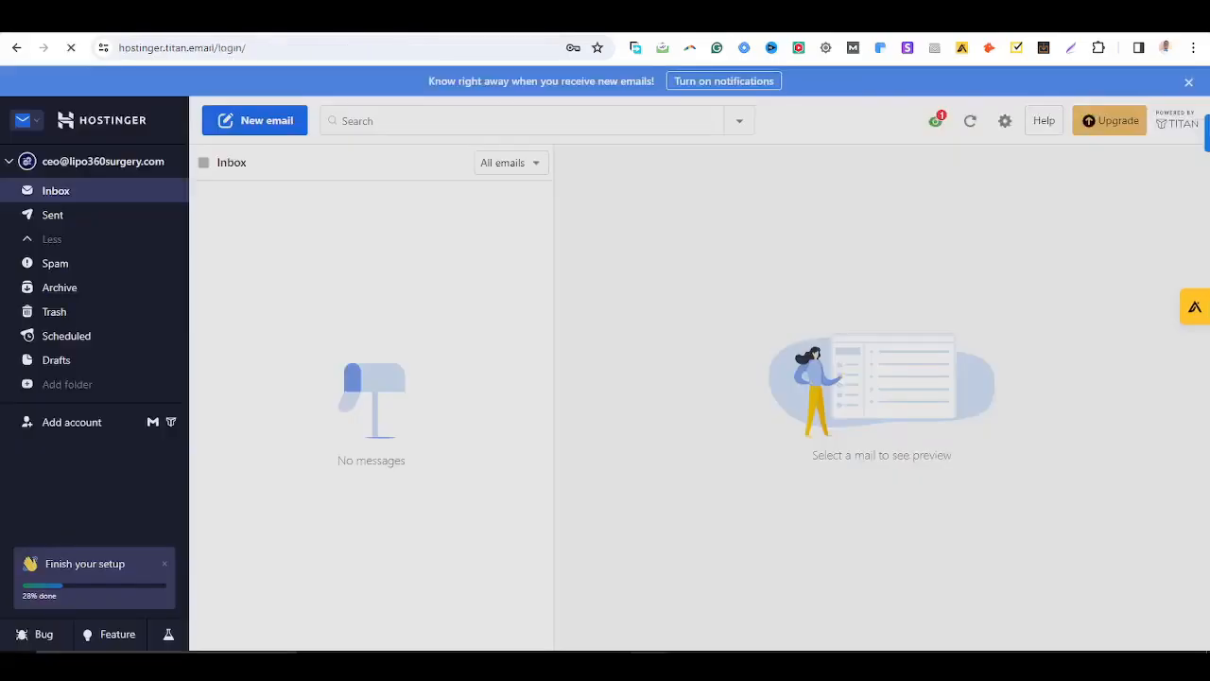
left_click(275, 45)
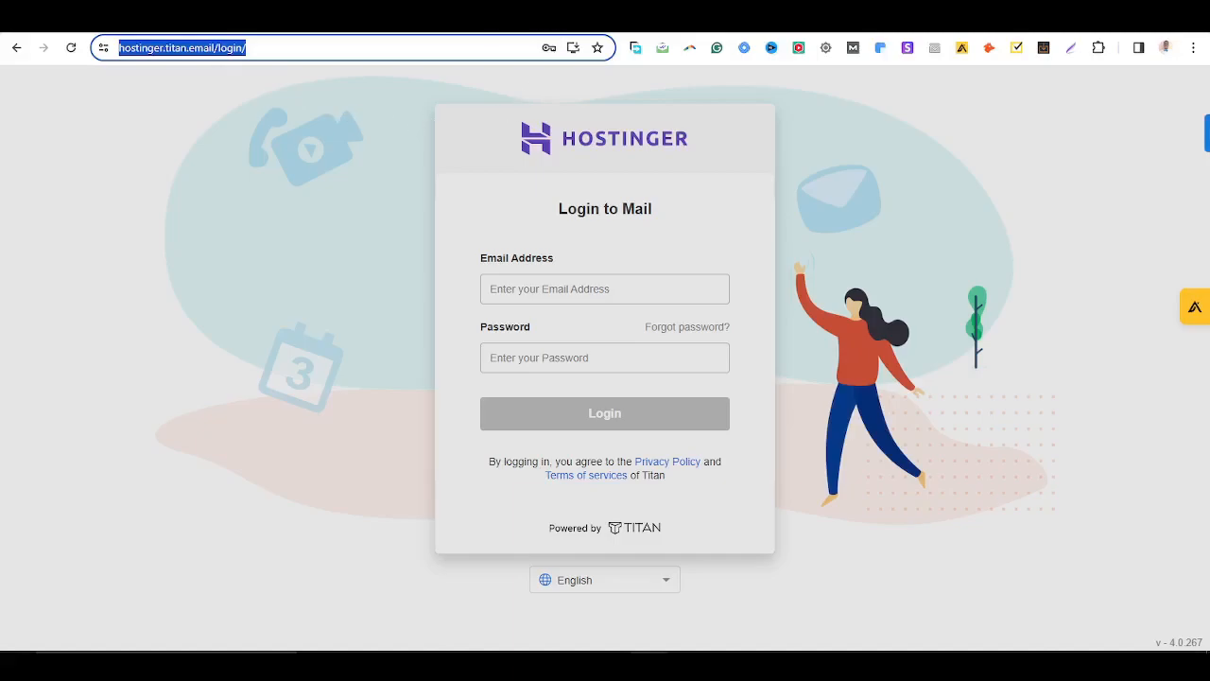
left_click(525, 17)
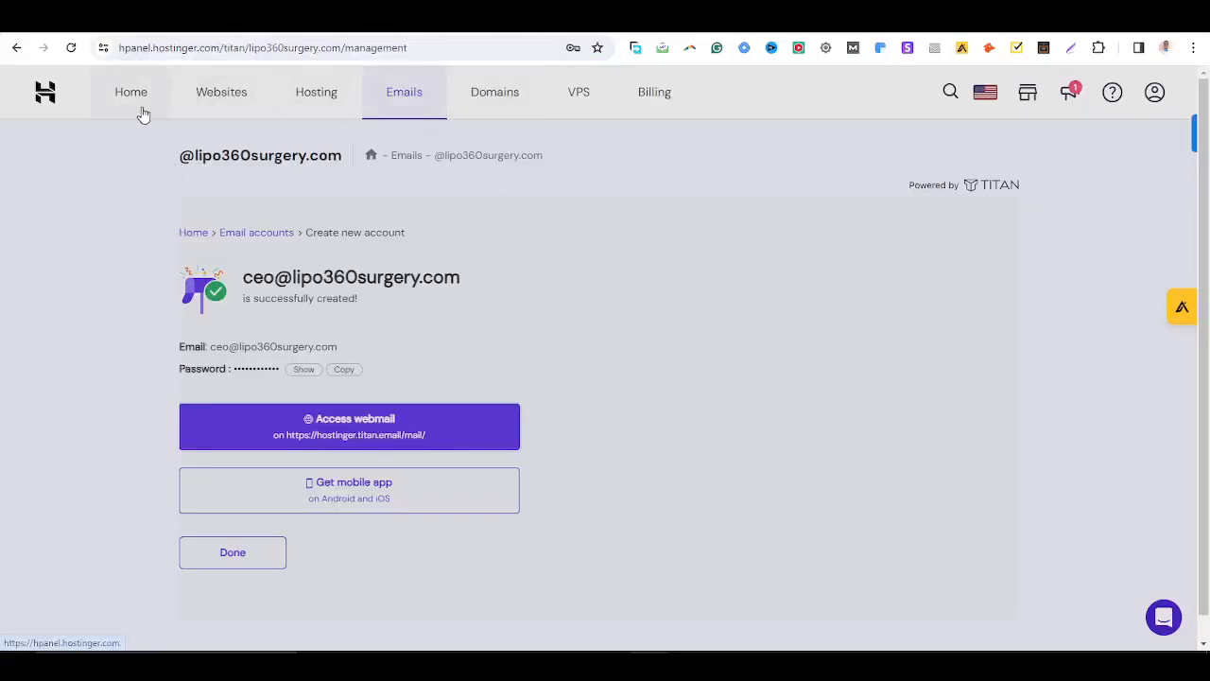
Open the lipo360surgery.com website dashboard from the Websites list
left_click(223, 91)
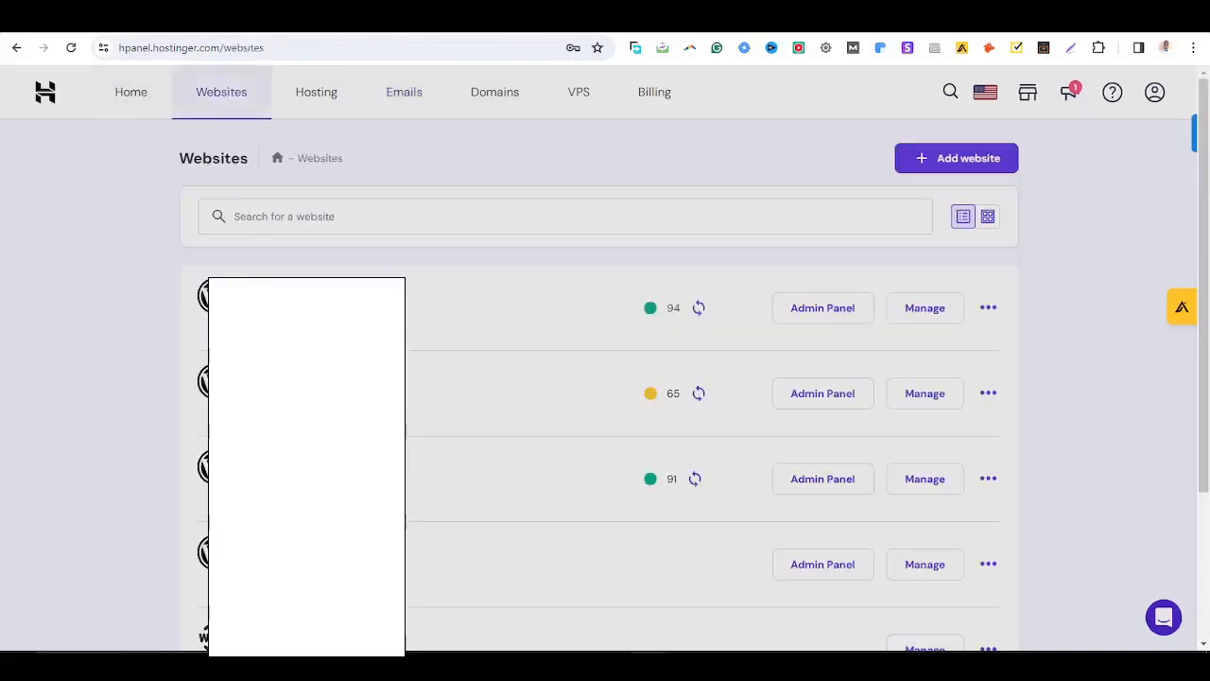
left_click(936, 402)
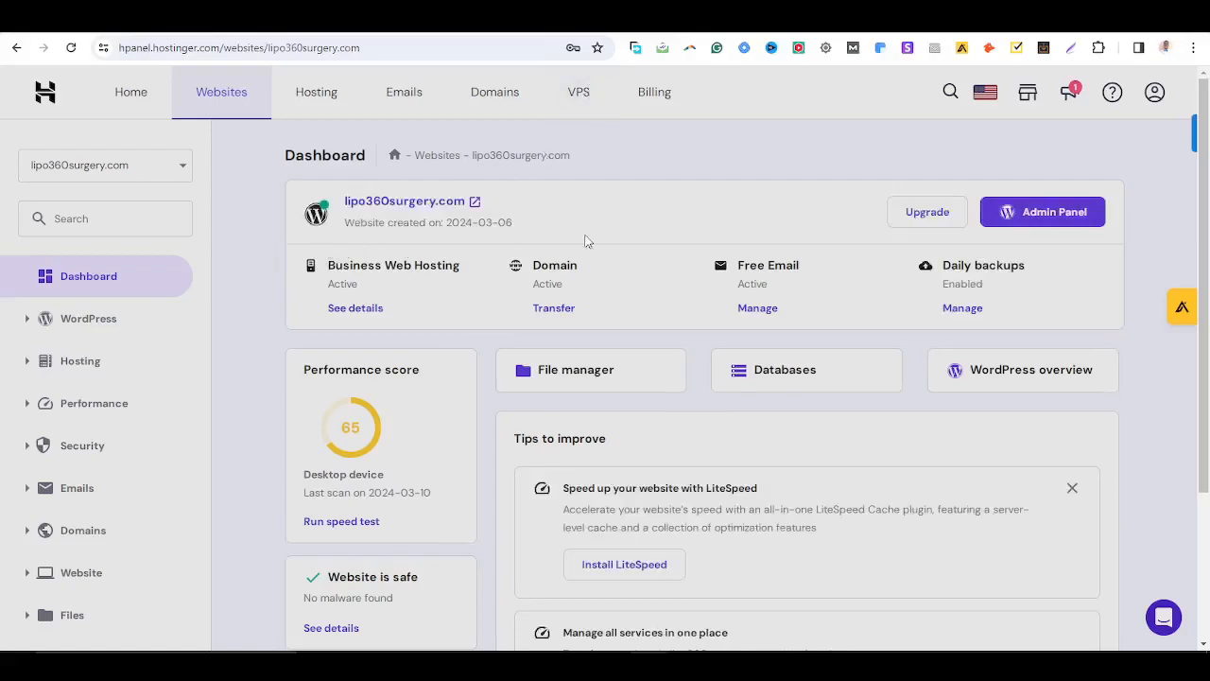
left_click(180, 19)
key("ctrl+c")
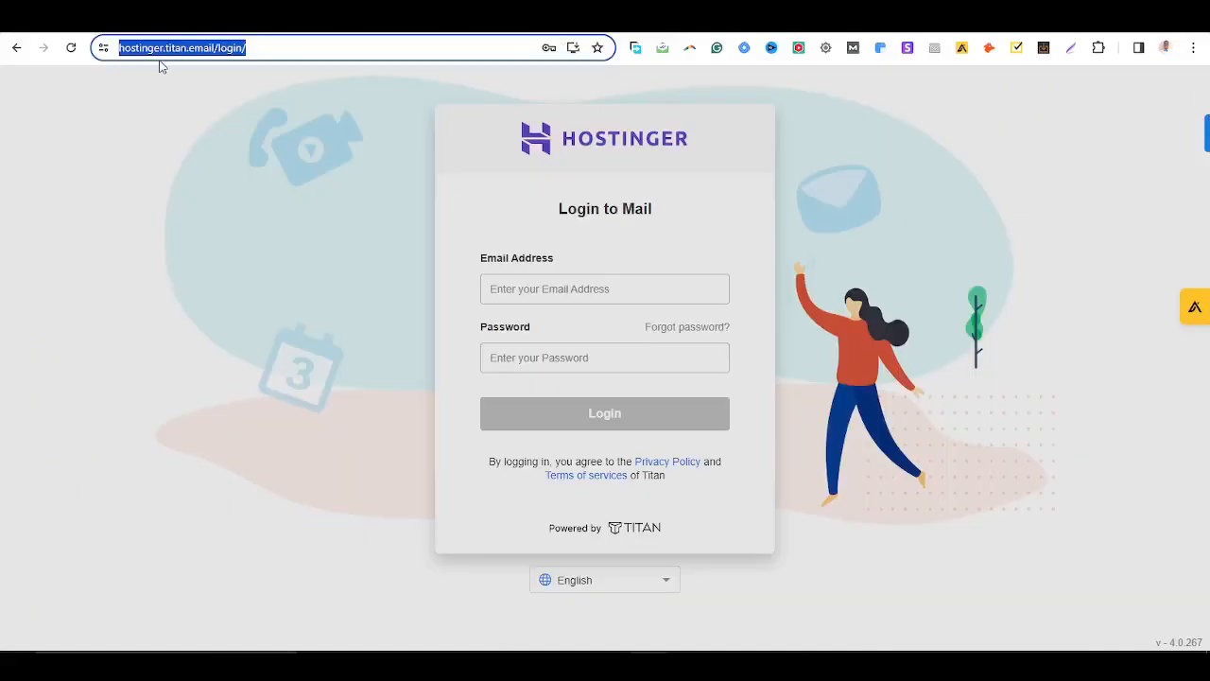
left_click(236, 72)
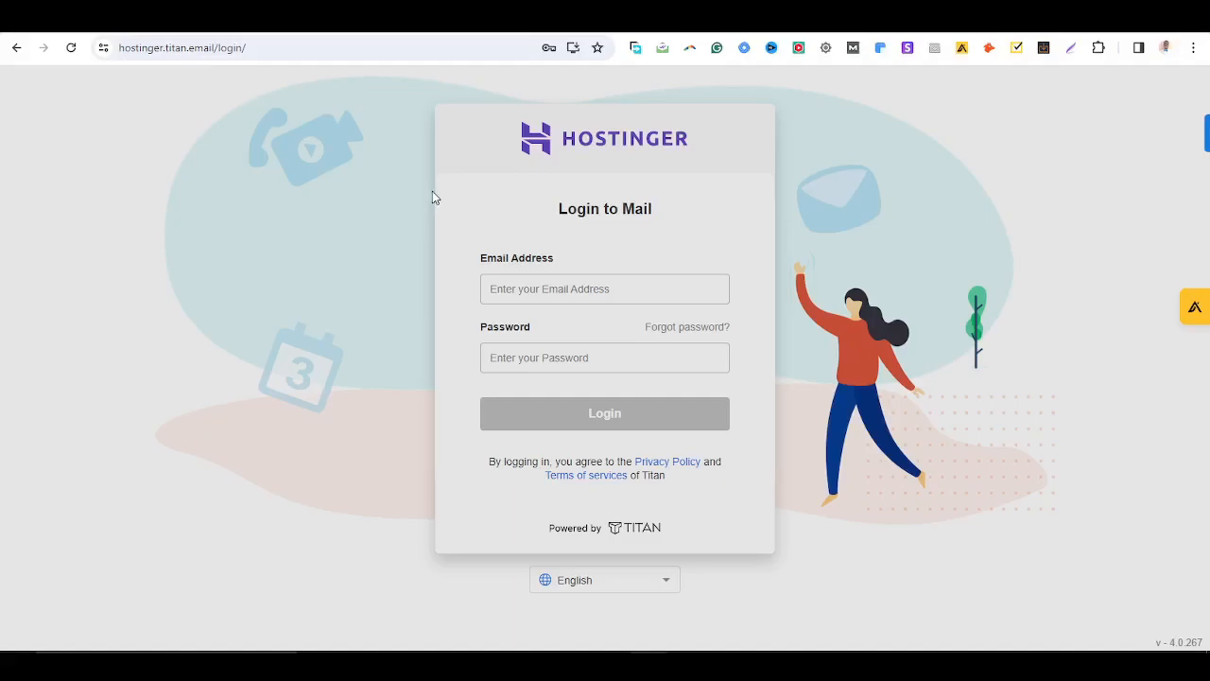
left_click(633, 17)
left_click(572, 17)
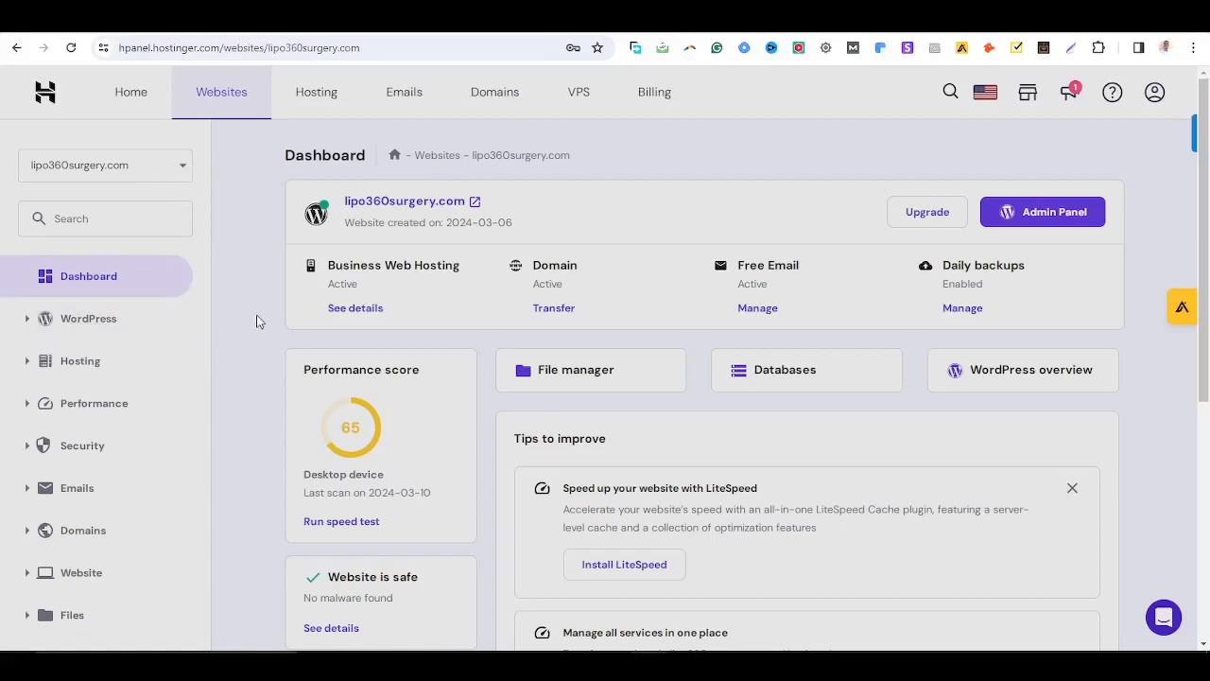
Expand Domains in the sidebar and open the Redirects page
scroll(257, 322, "down", 1)
left_click(84, 459)
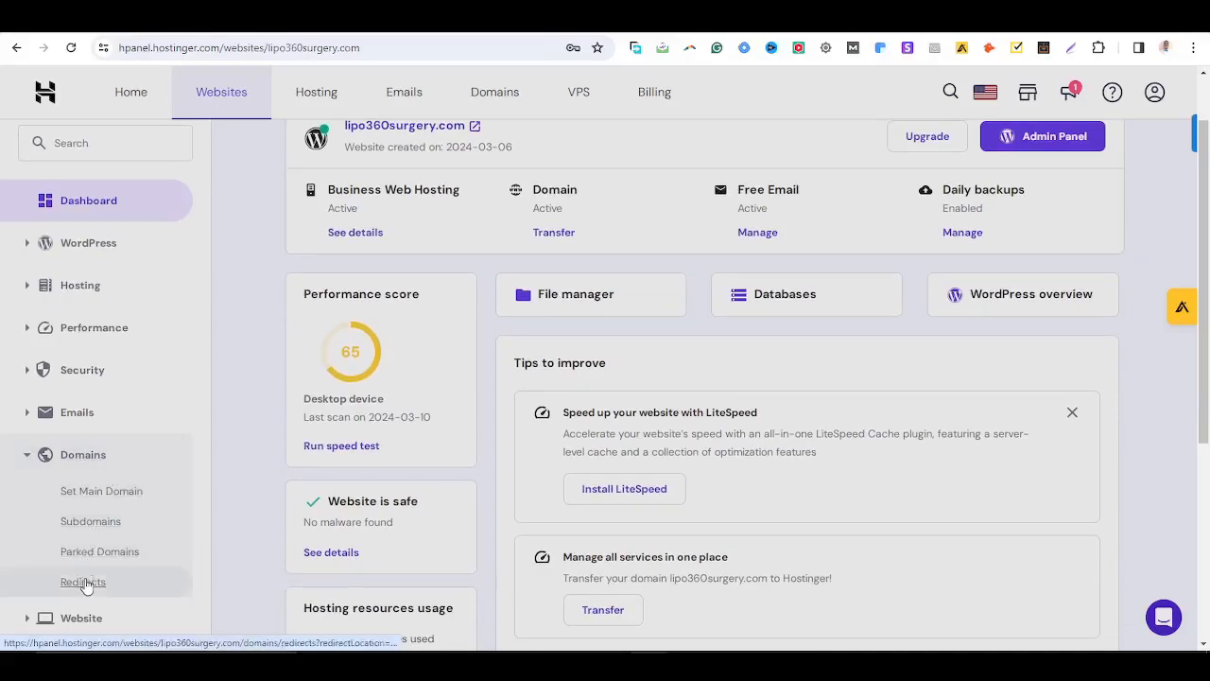
left_click(83, 581)
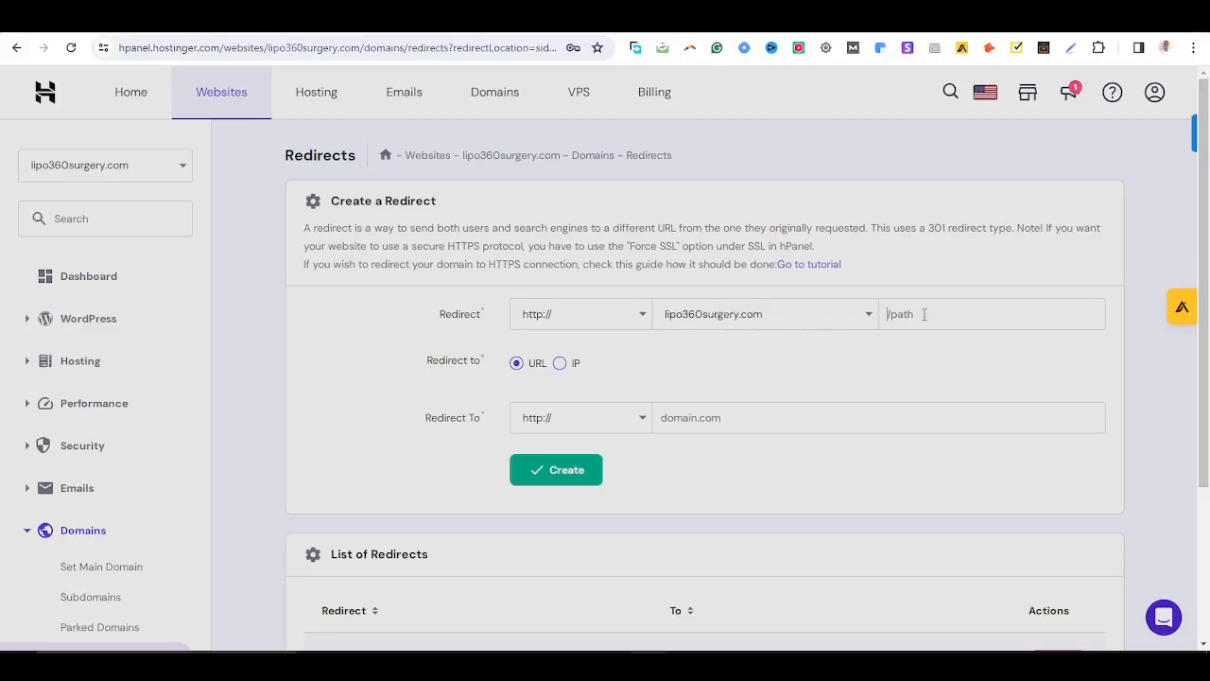
type("em")
double_click(923, 314)
type("mail")
left_click(690, 416)
key("ctrl+v")
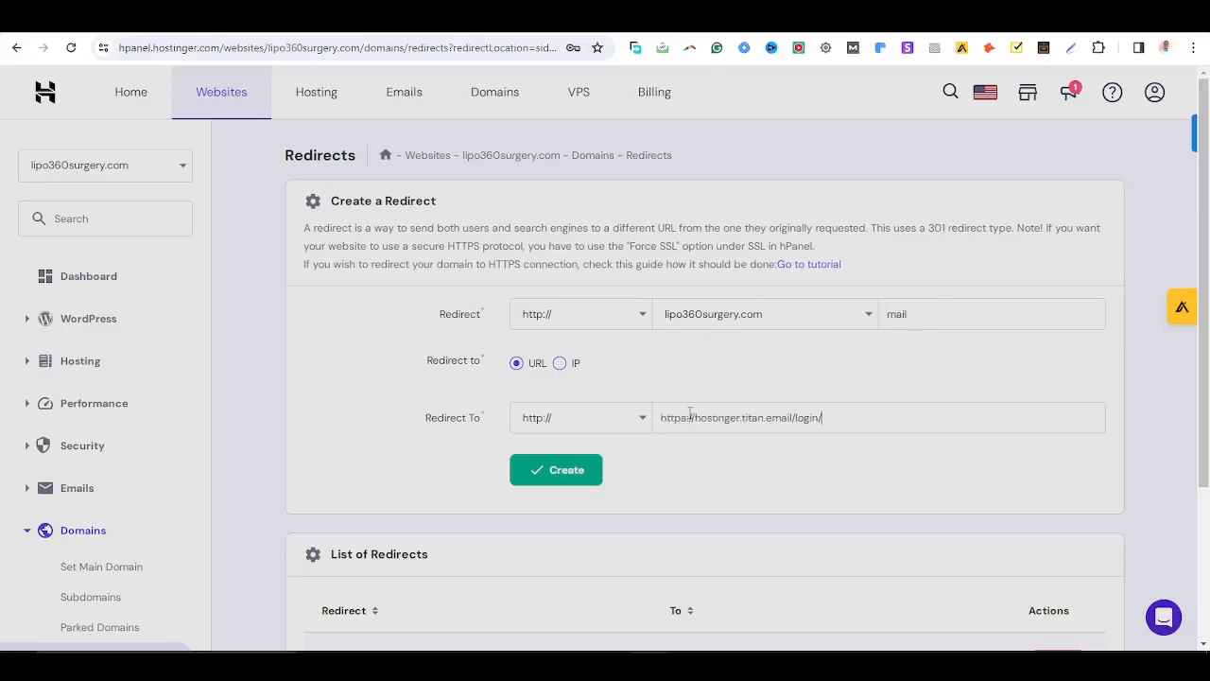
left_click_drag(697, 417, 639, 438)
key("BackSpace")
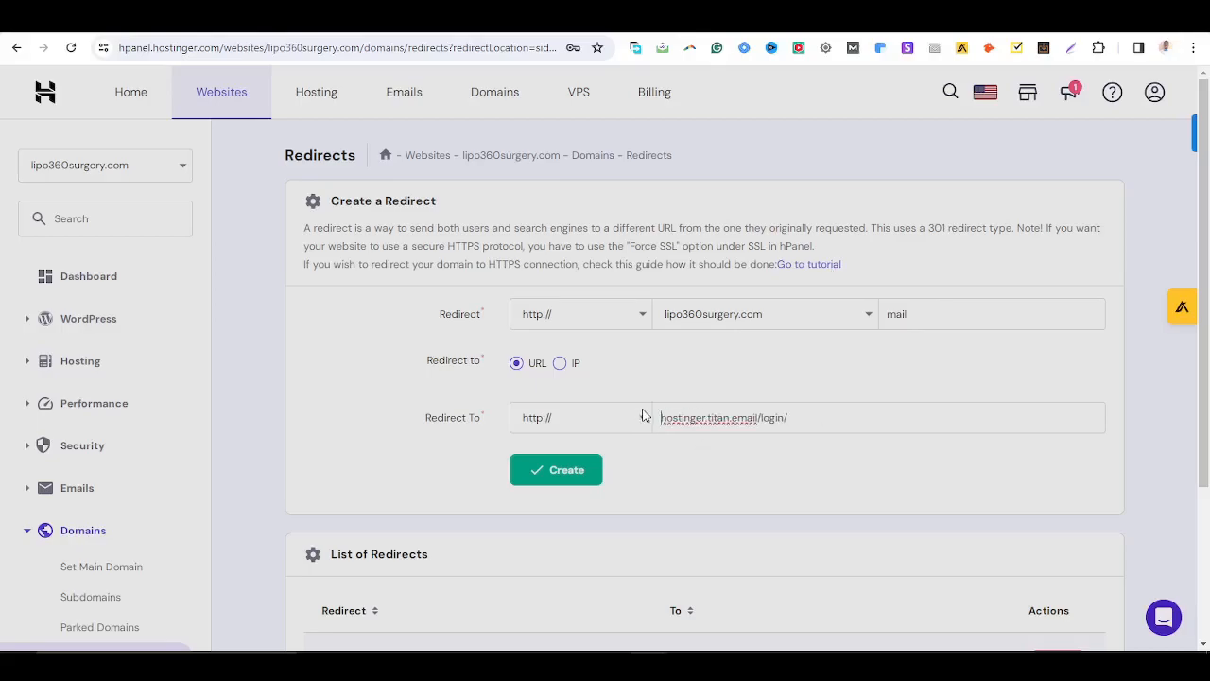
left_click(643, 417)
left_click(630, 451)
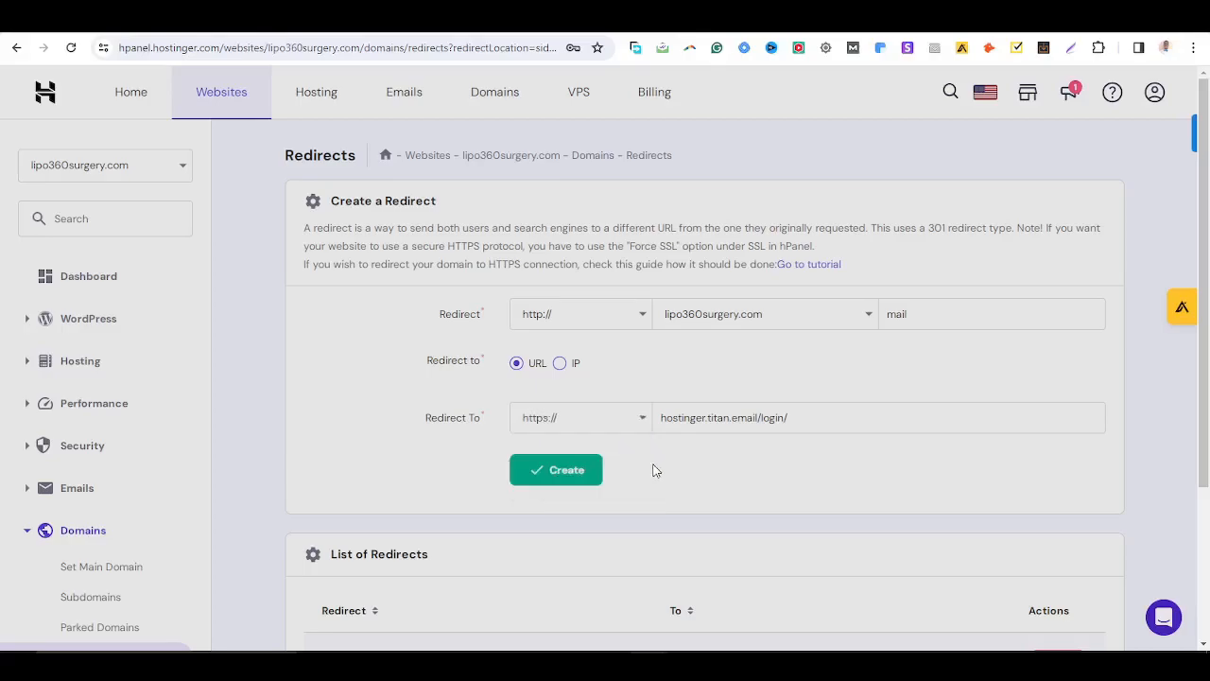
left_click(549, 487)
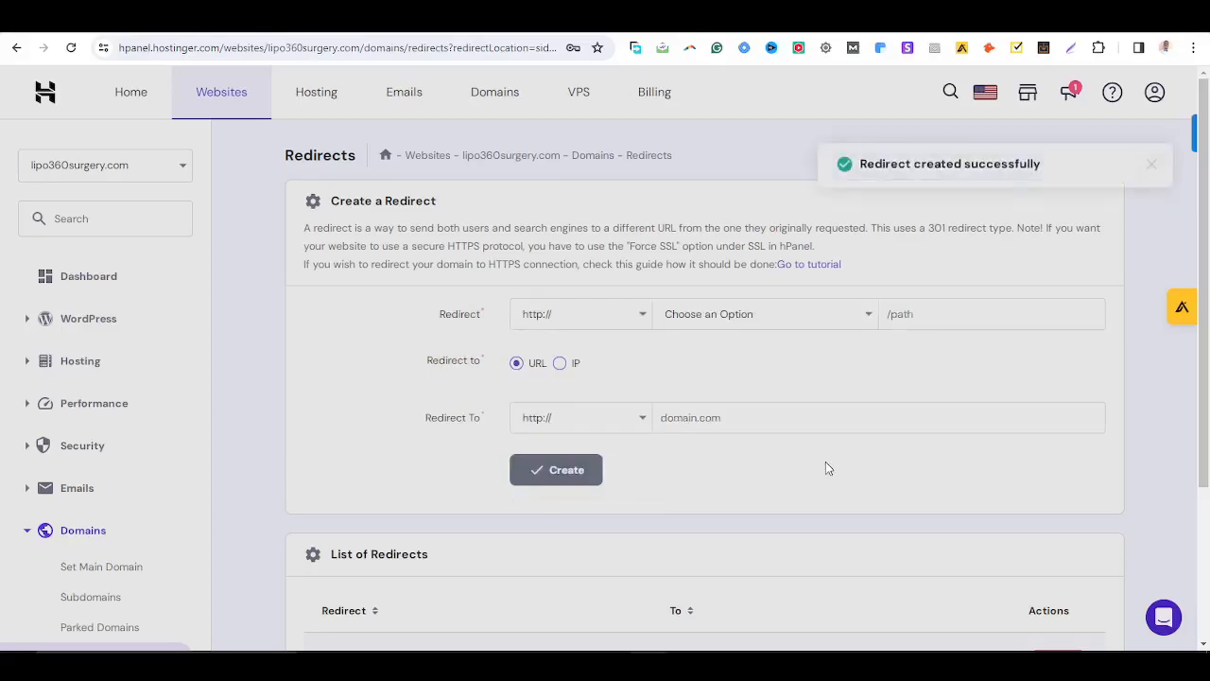
scroll(898, 263, "down", 2)
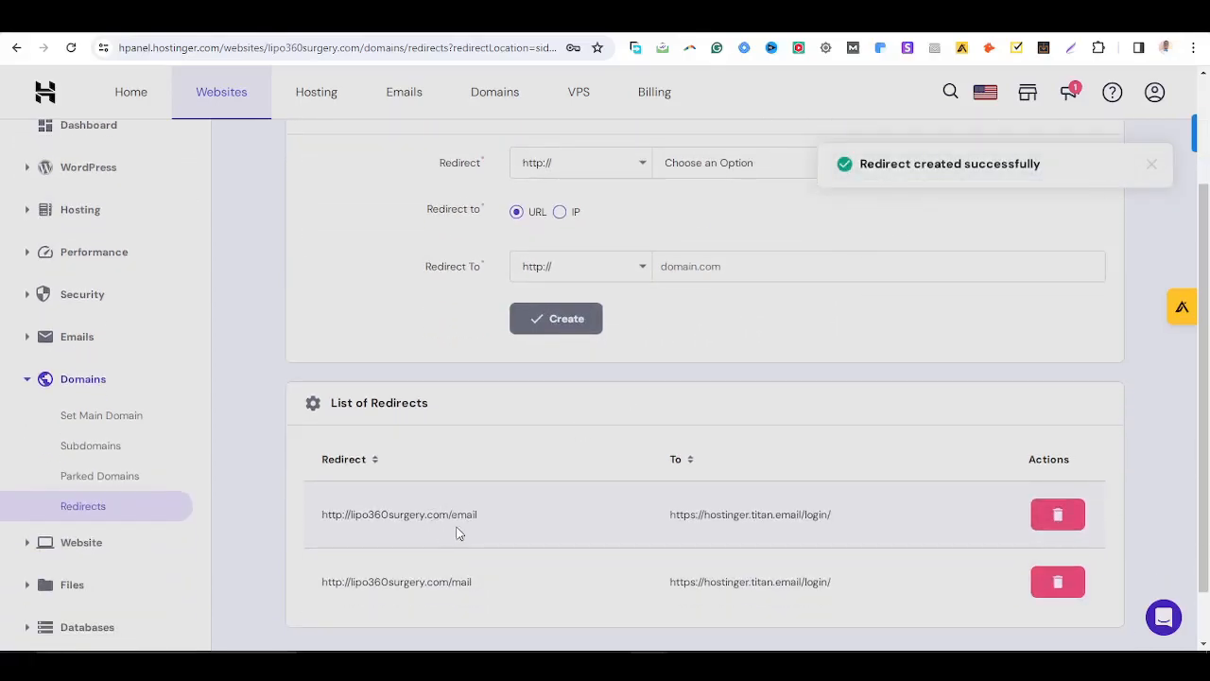
scroll(791, 387, "up", 2)
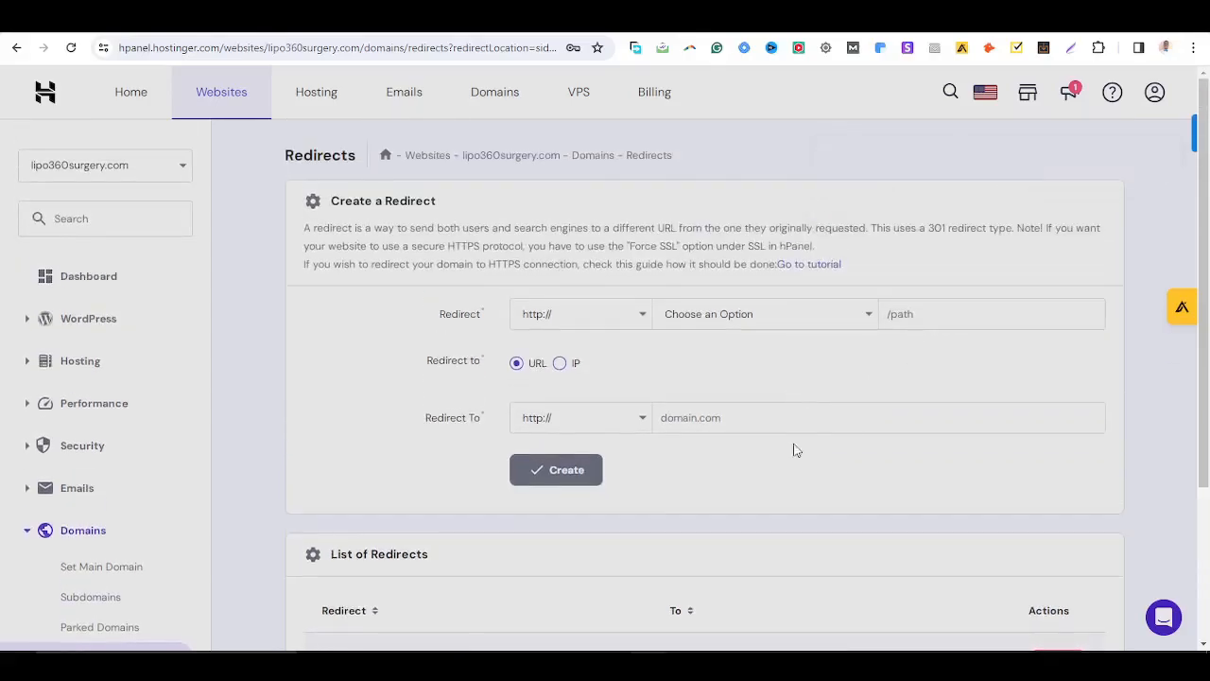
scroll(800, 426, "down", 3)
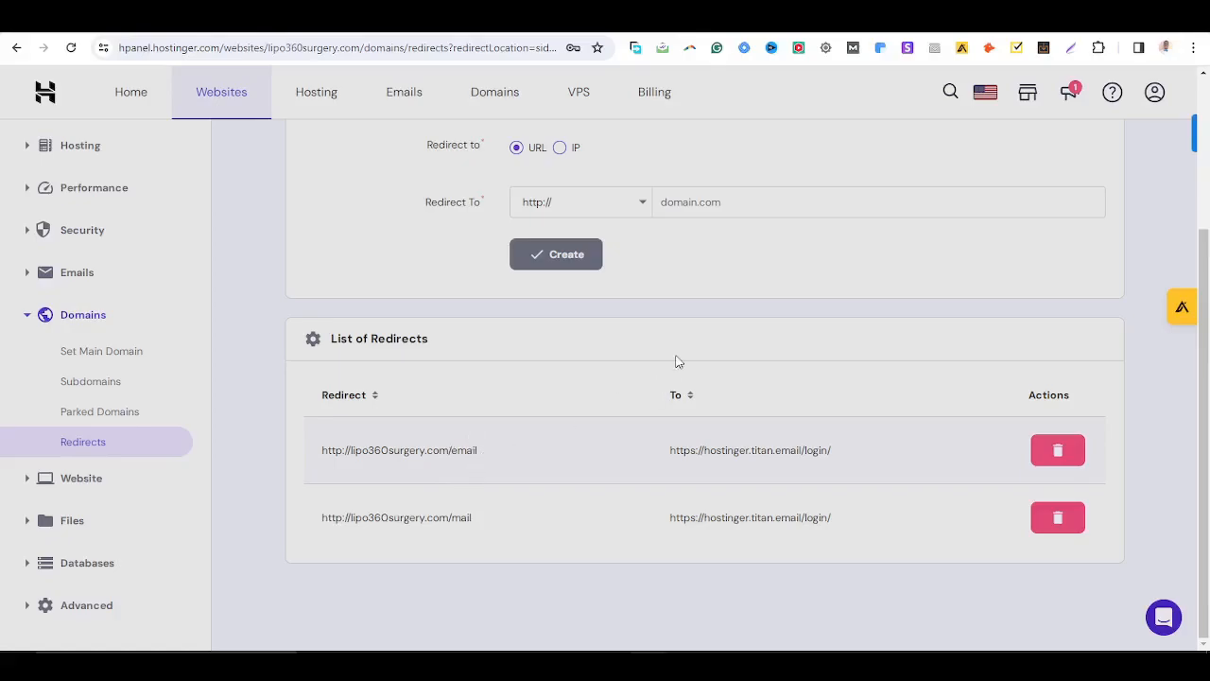
scroll(678, 359, "up", 3)
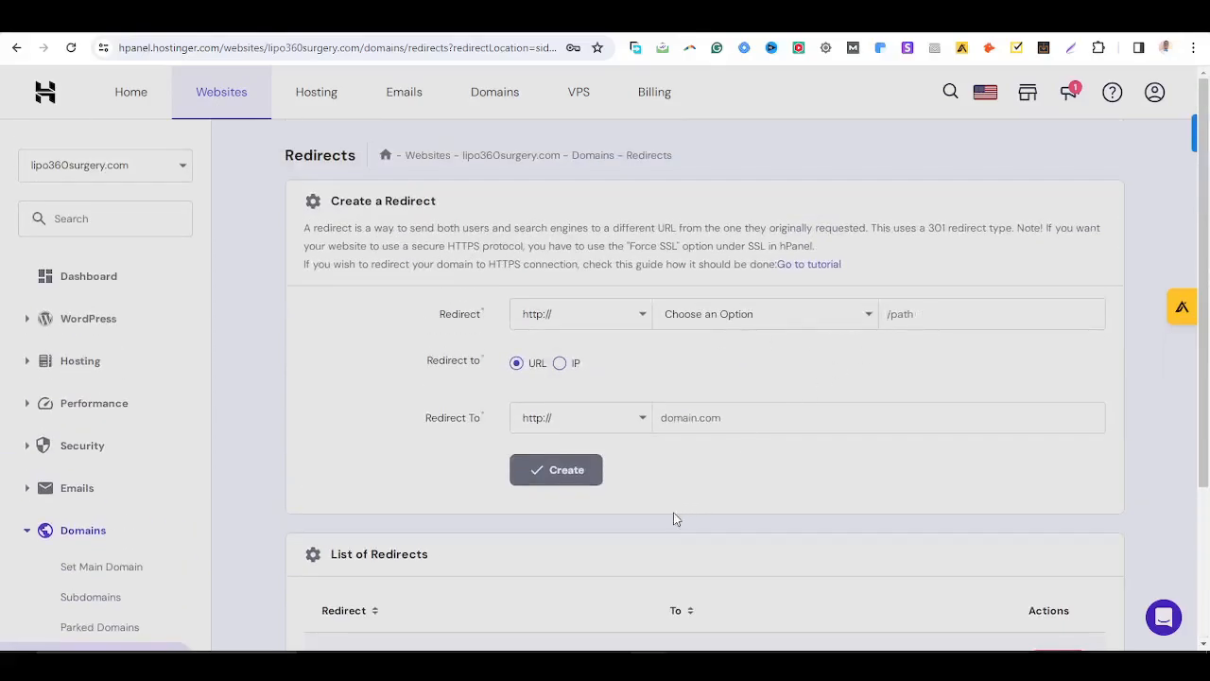
scroll(675, 518, "down", 2)
left_click_drag(482, 516, 310, 511)
key("ctrl+c")
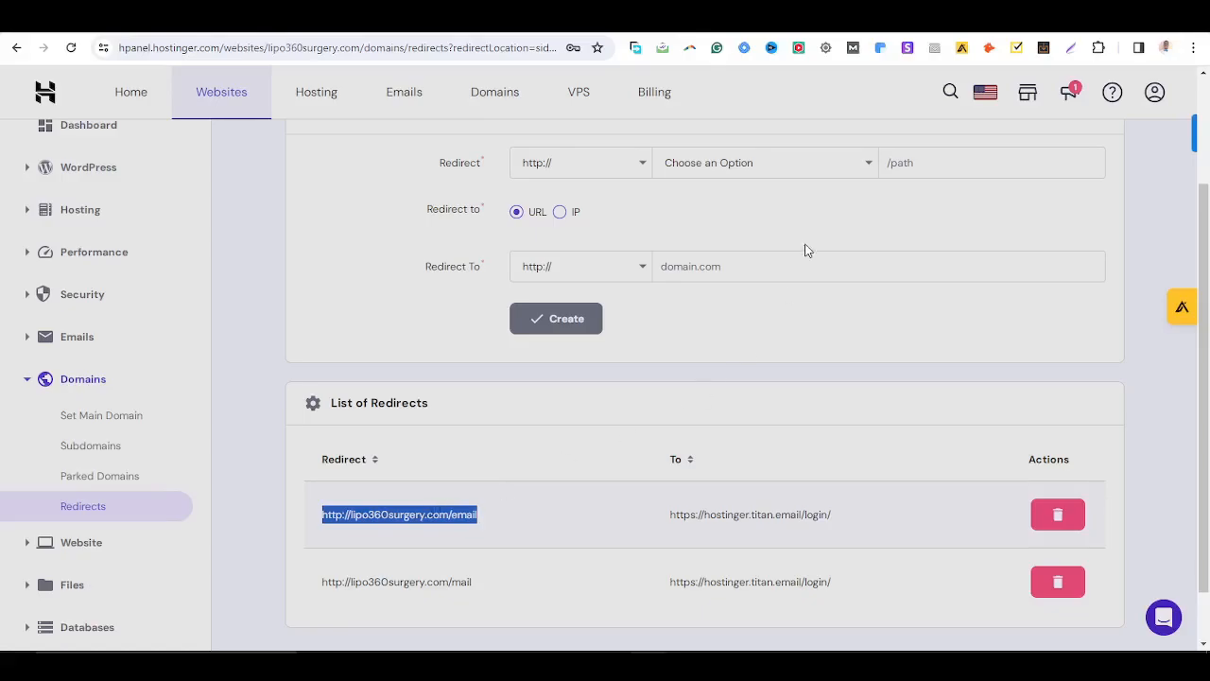
left_click(743, 130)
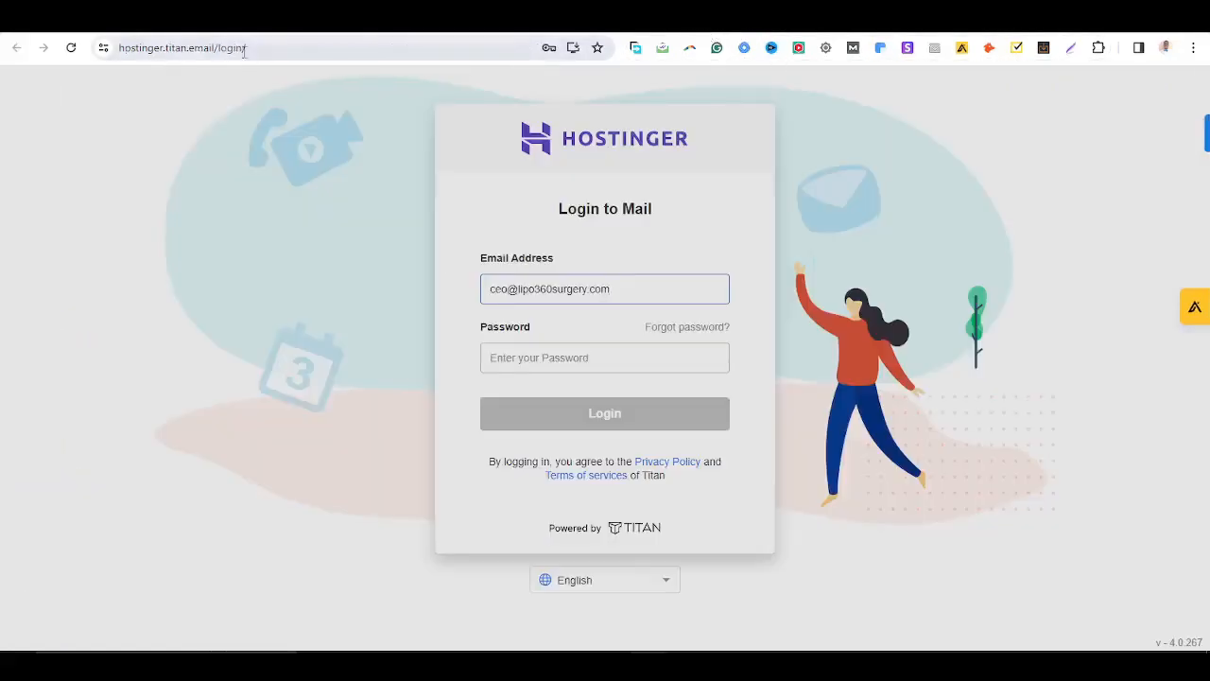
left_click(313, 45)
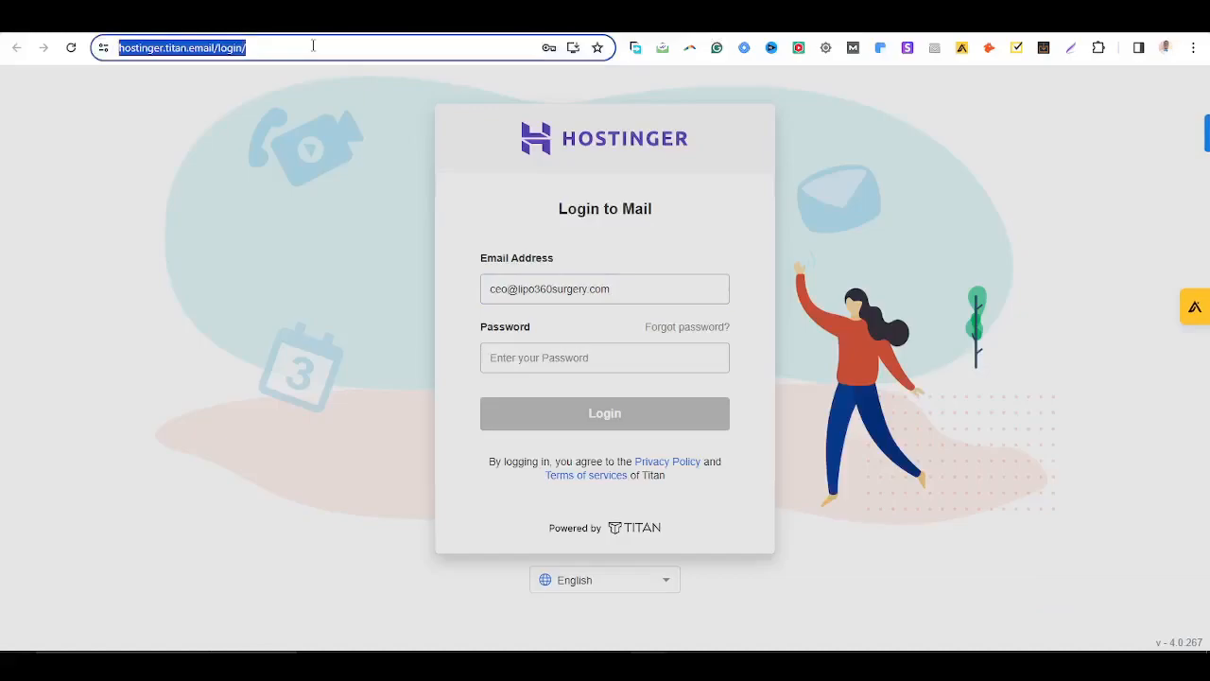
key("ctrl+v")
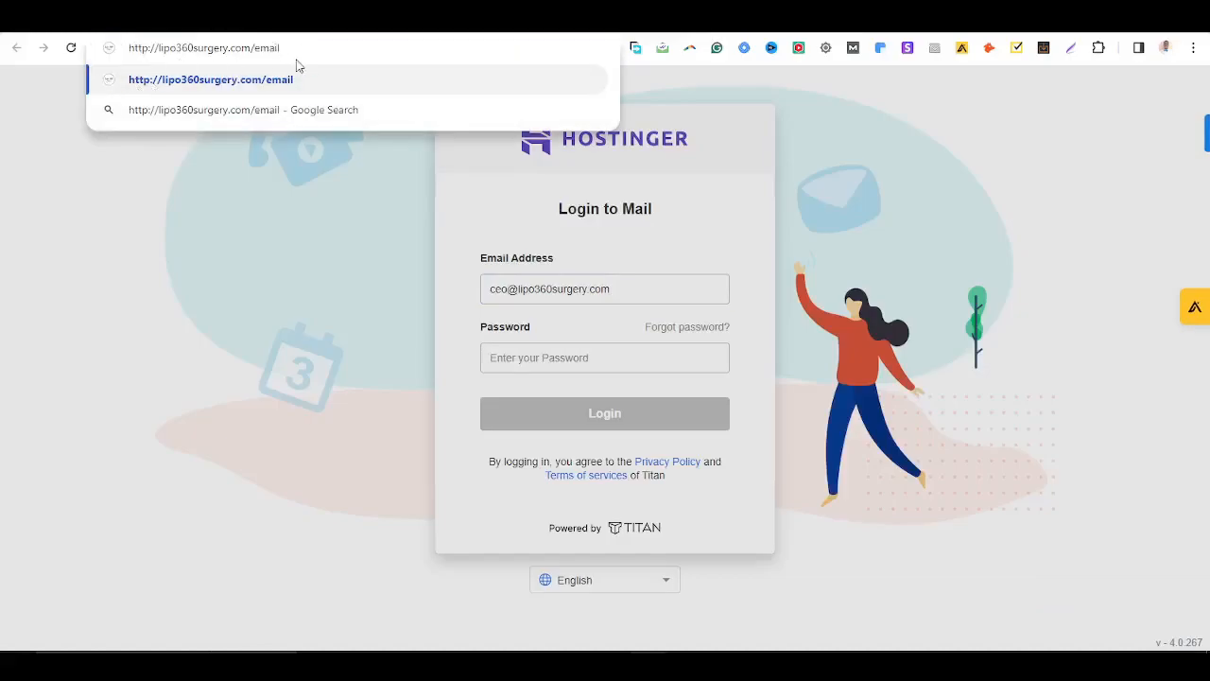
key("Return")
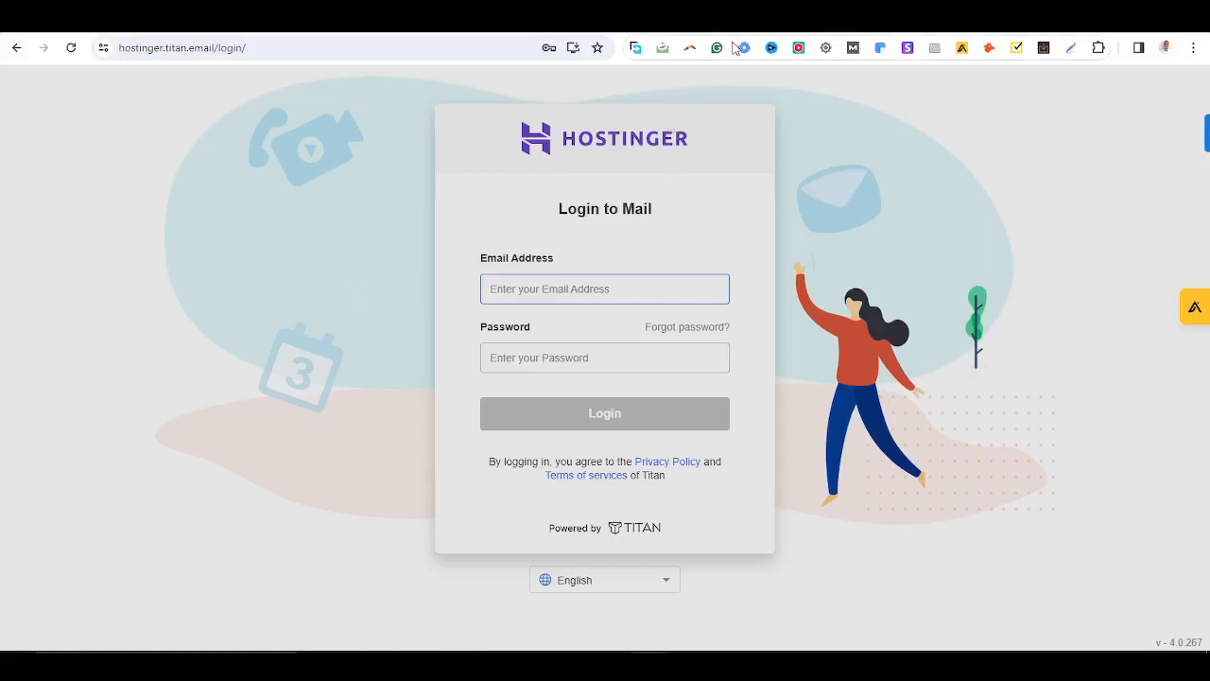
left_click(779, 23)
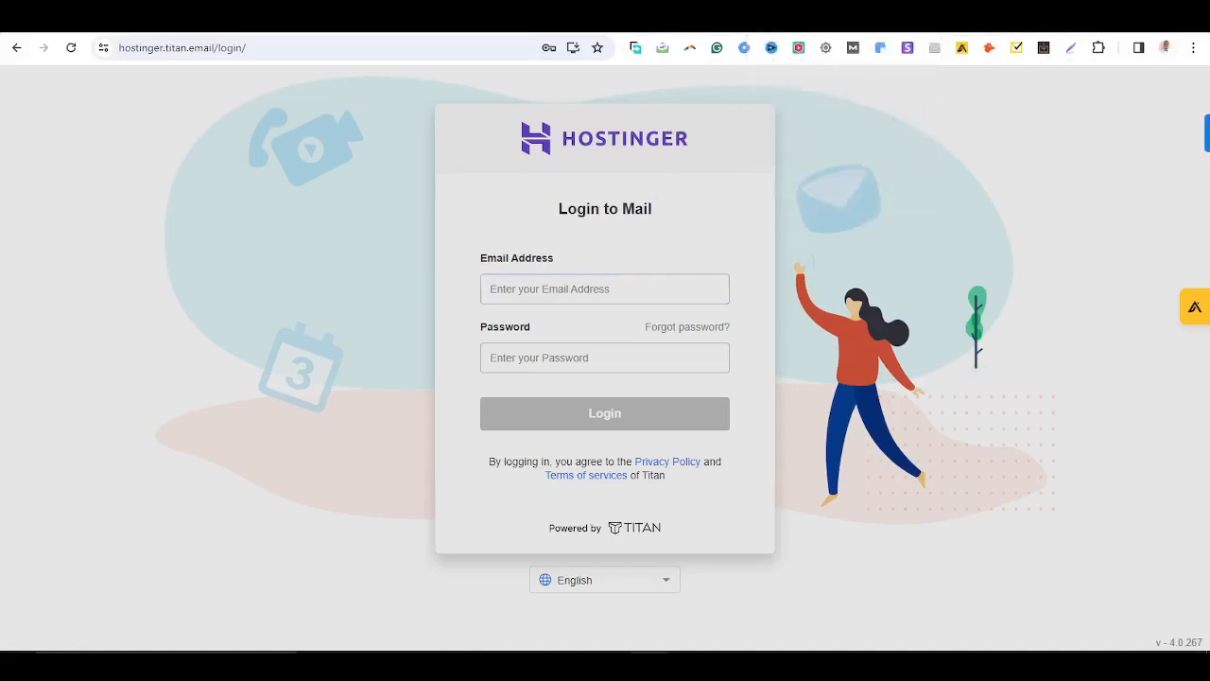